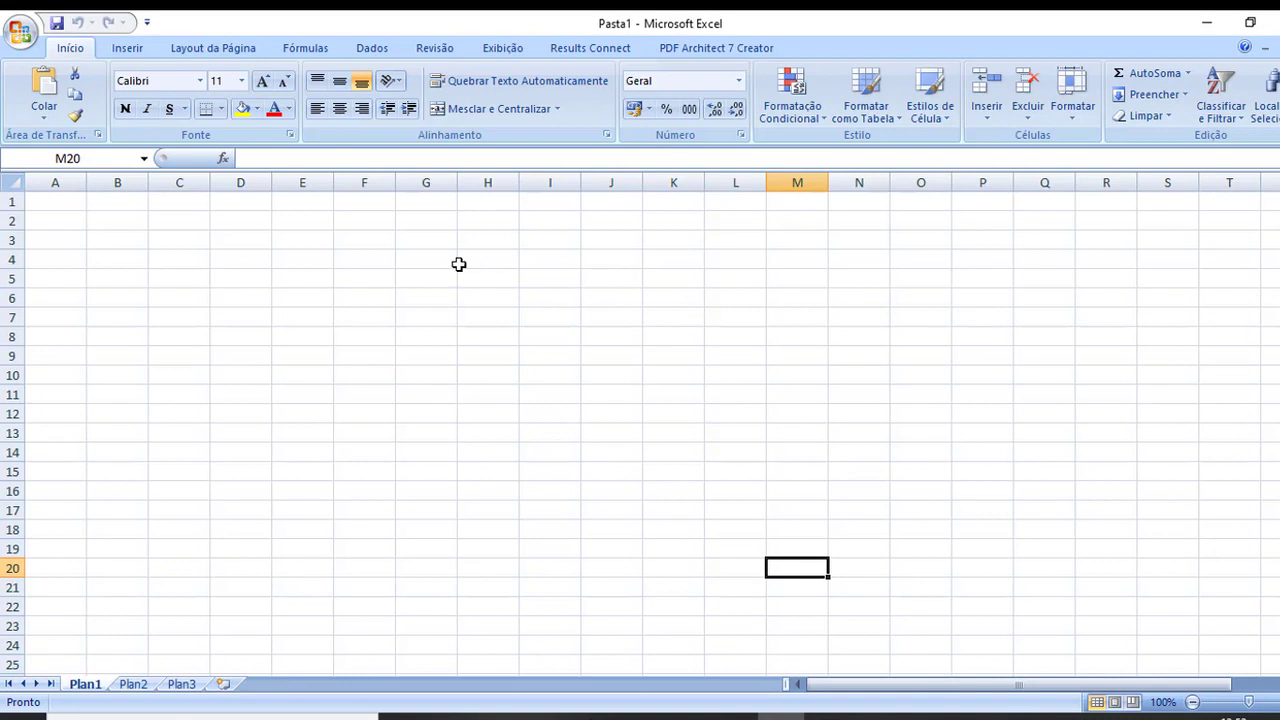
Select a few cells, then add new worksheets Plan4 and Plan5 to Pasta1.
click(338, 256)
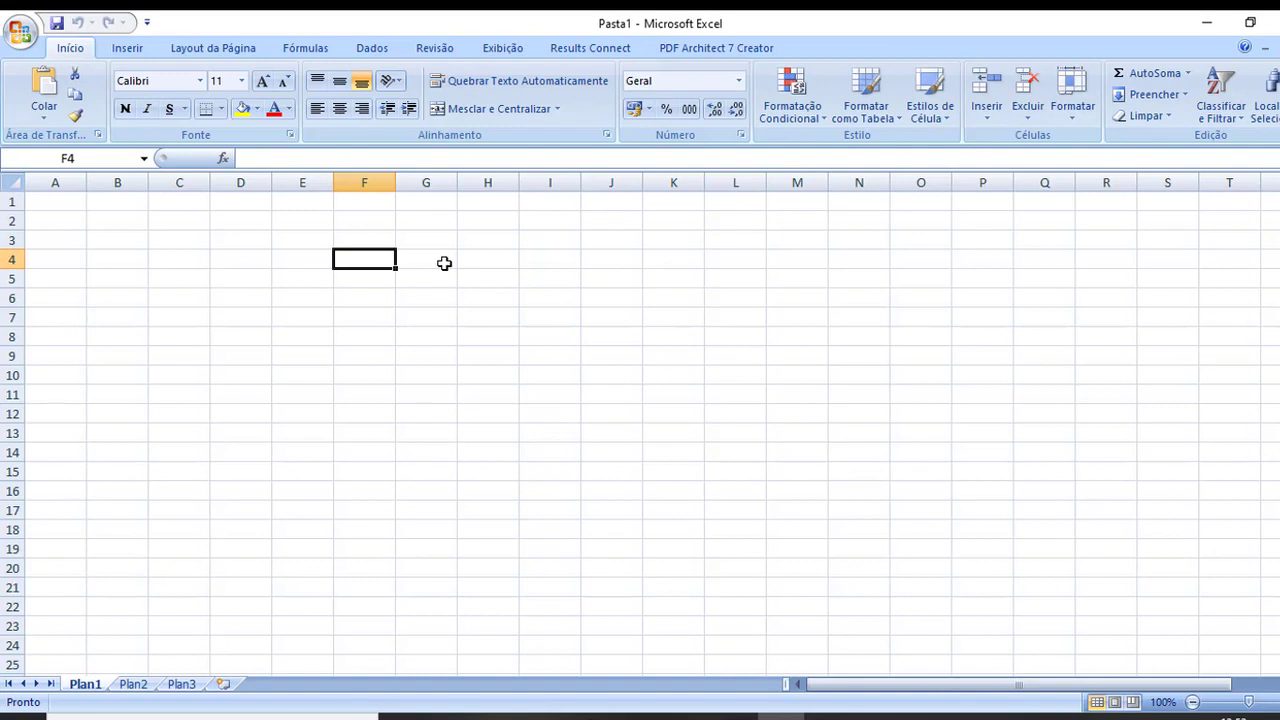
click(478, 228)
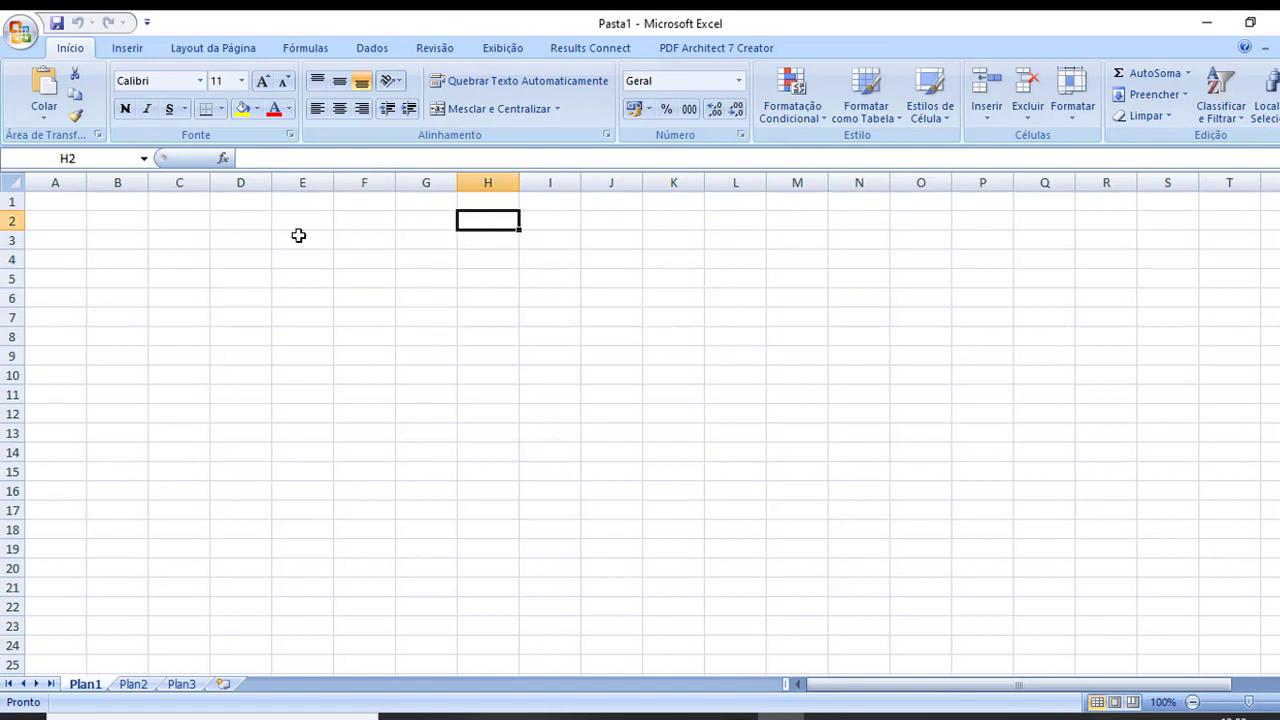
click(74, 224)
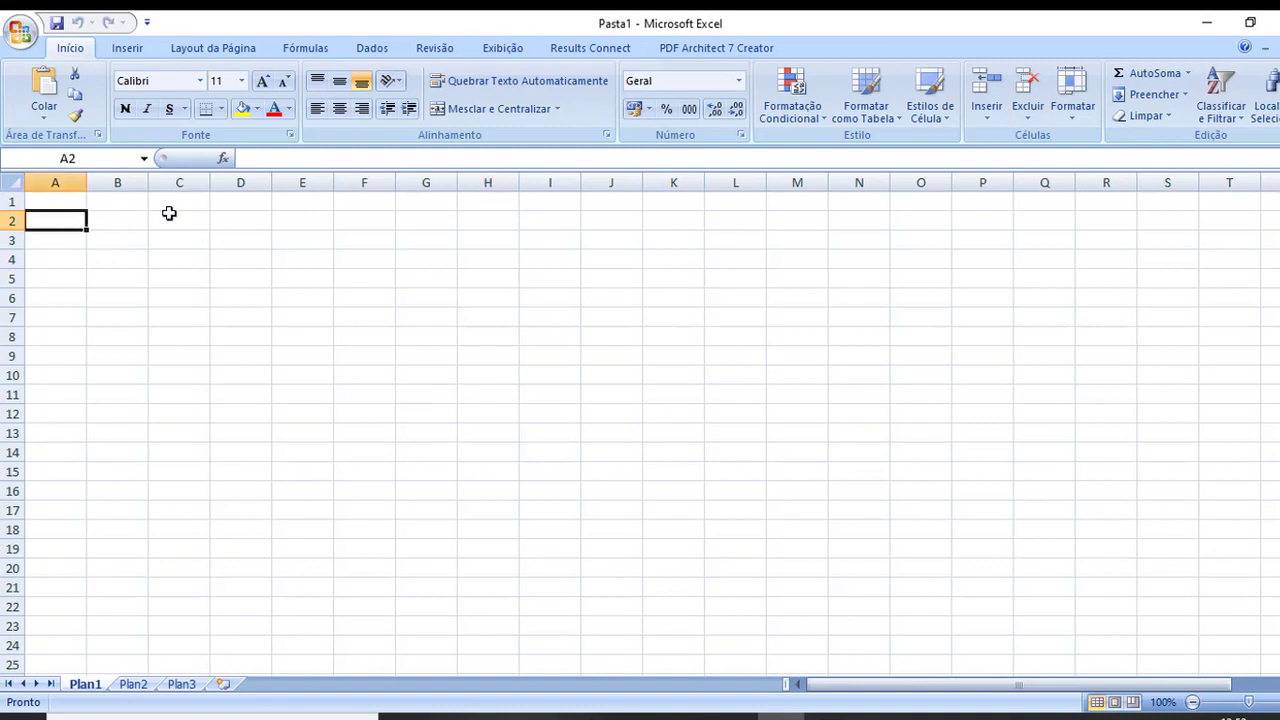
click(228, 221)
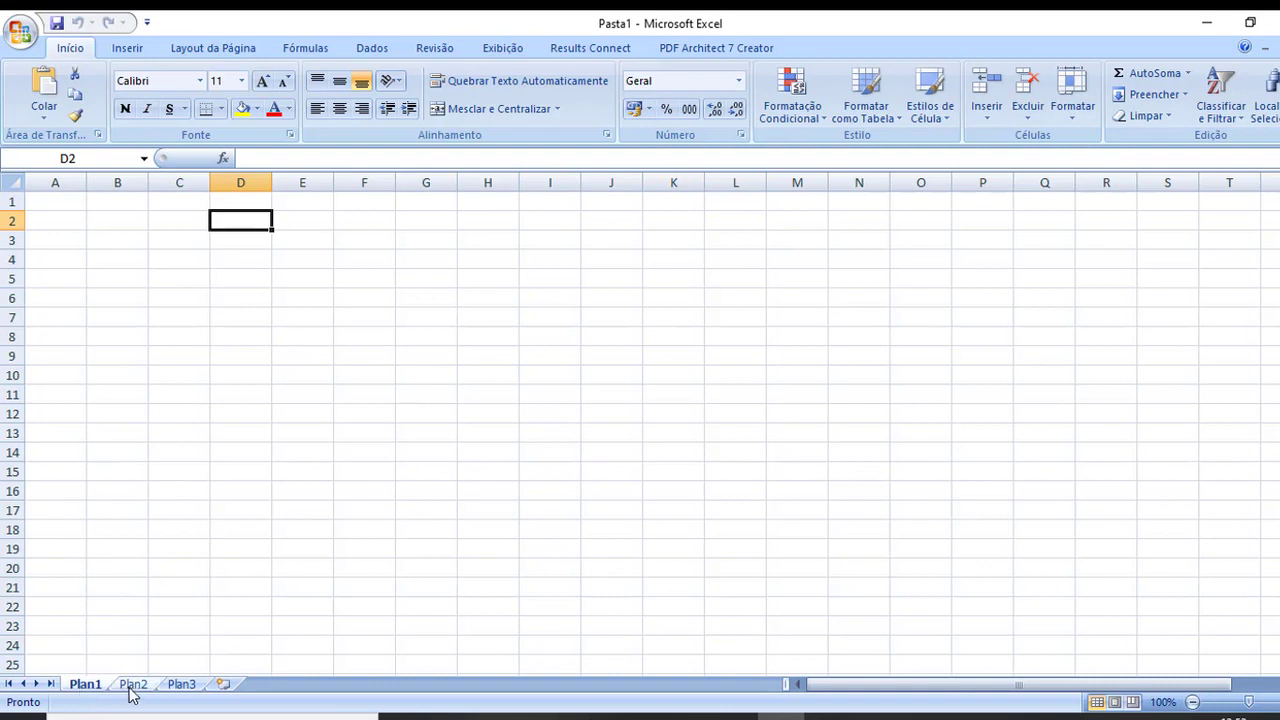
click(224, 685)
click(270, 685)
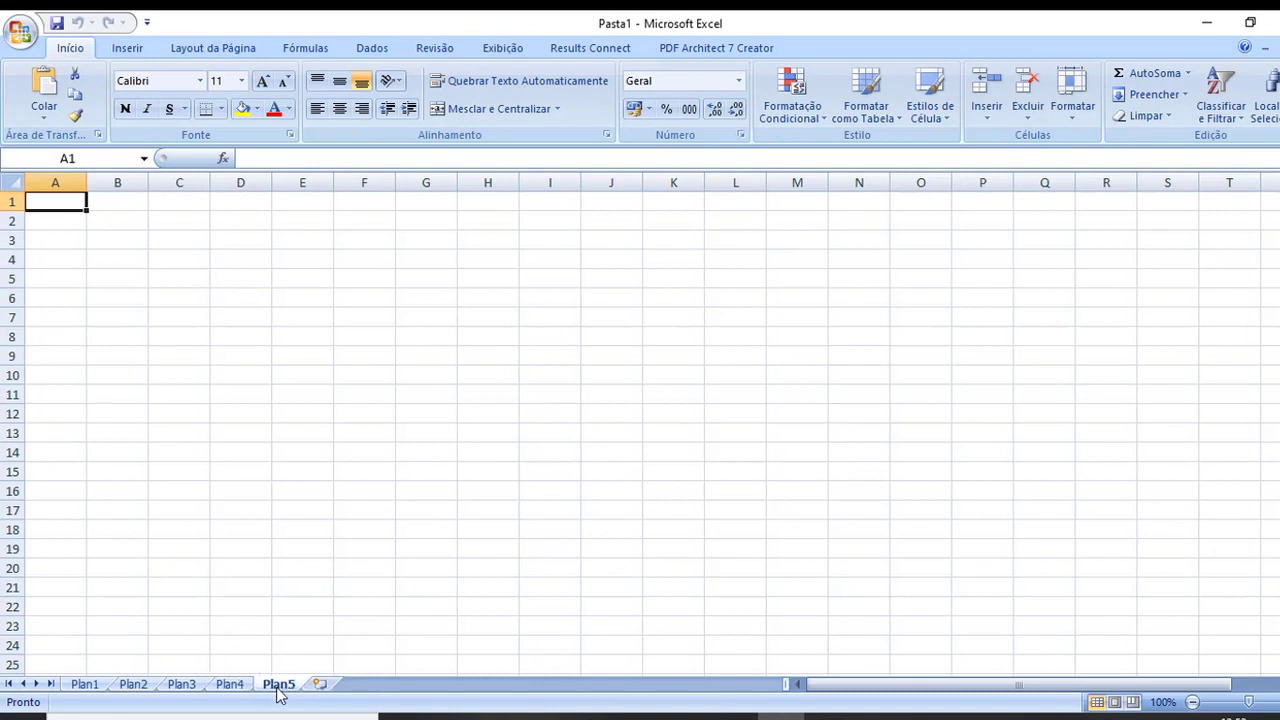
Rename Plan1 to 'Orçamento' and Plan2 to 'Vigas'.
click(86, 685)
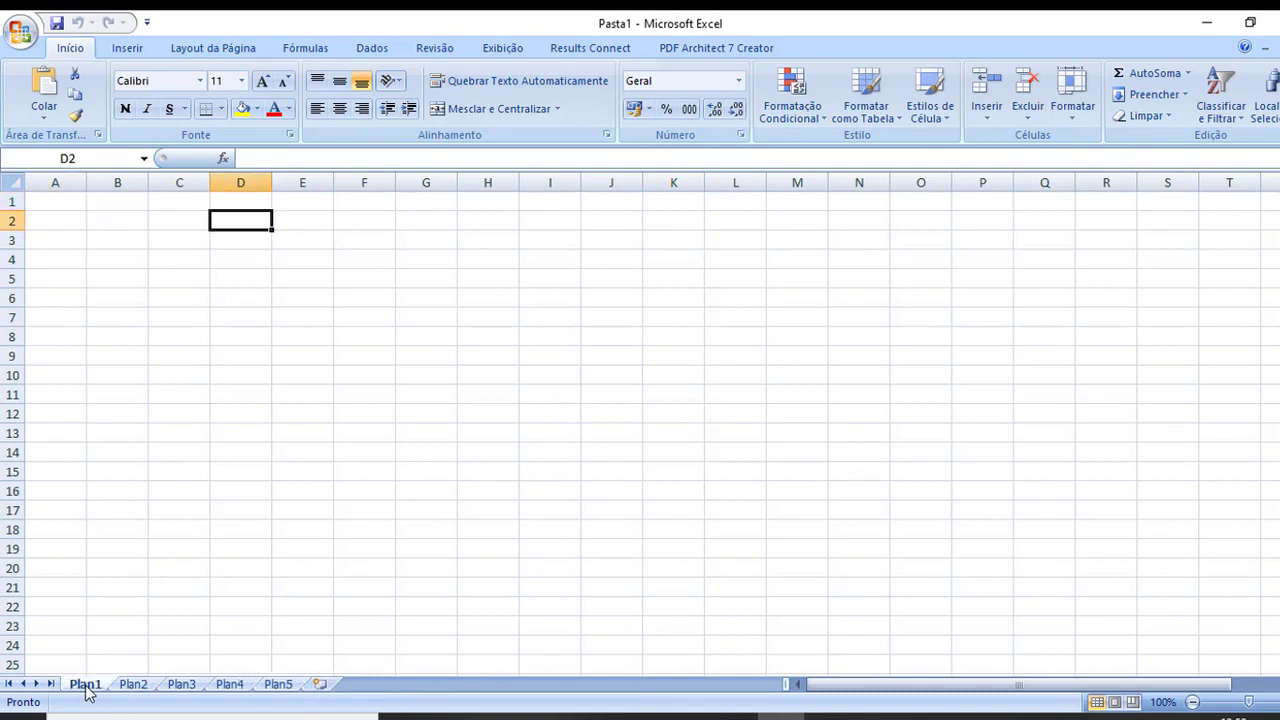
right_click(86, 686)
click(145, 521)
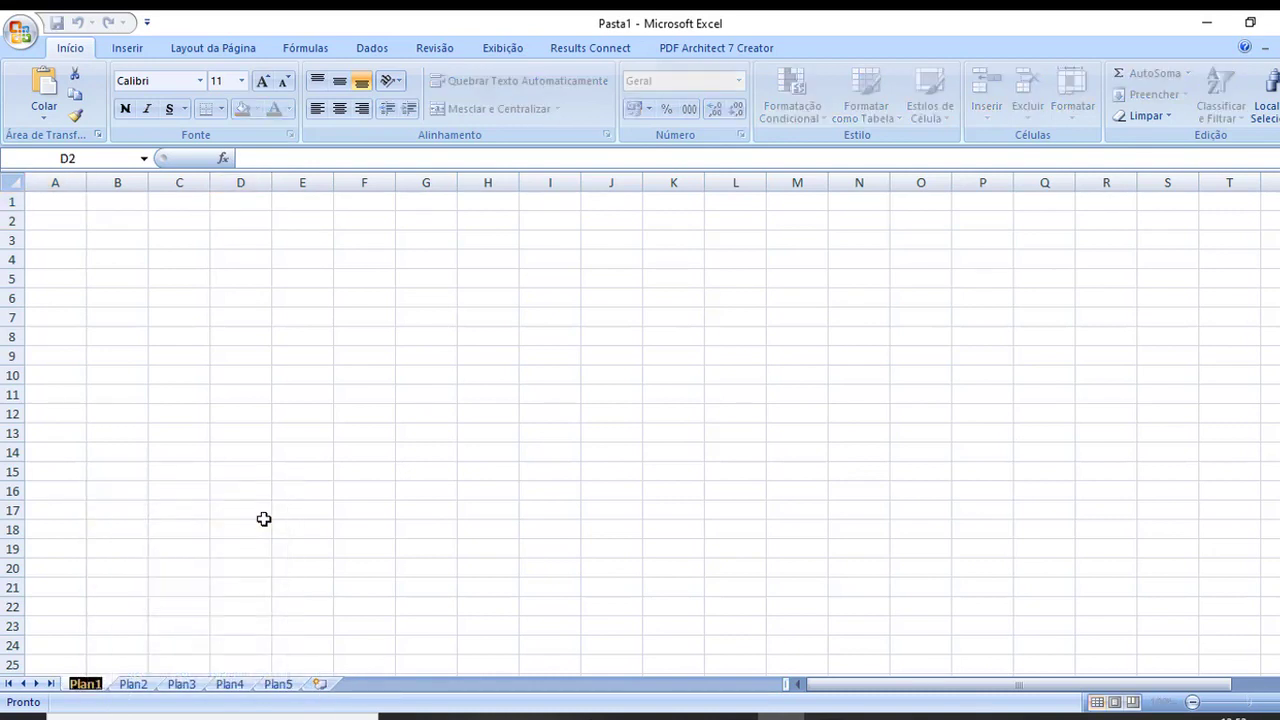
key(BackSpace)
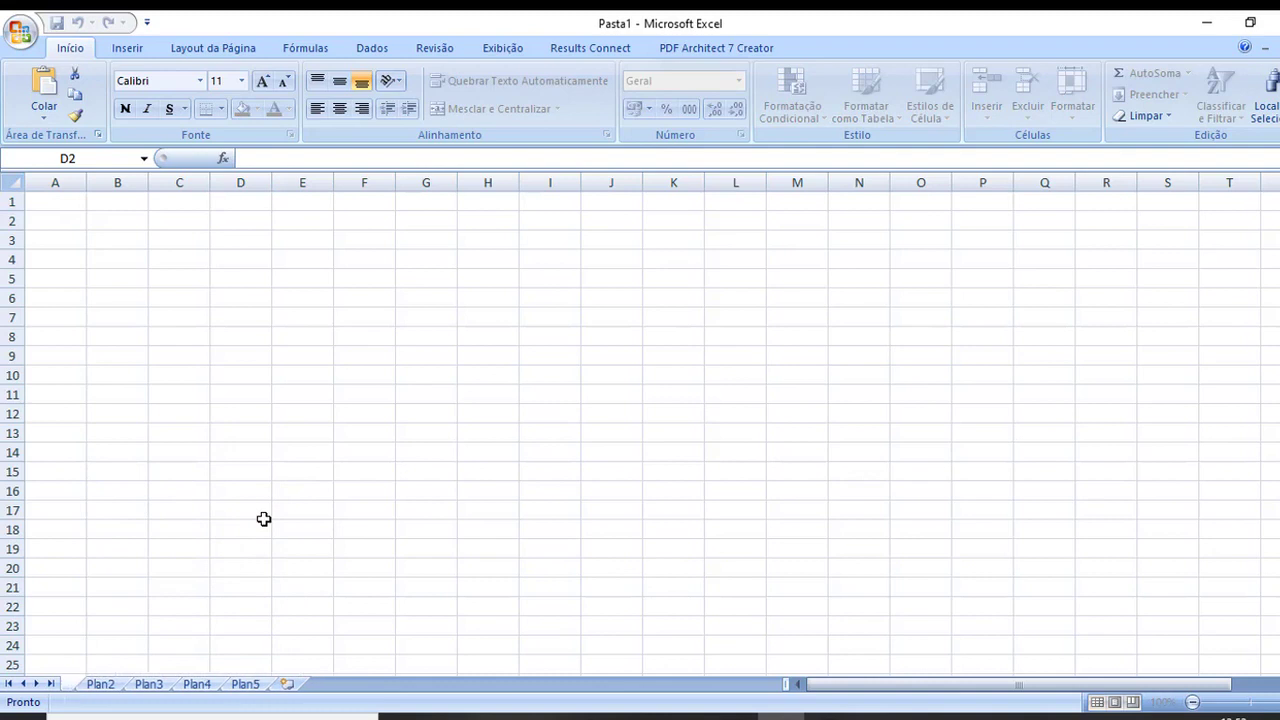
text(Orçamento)
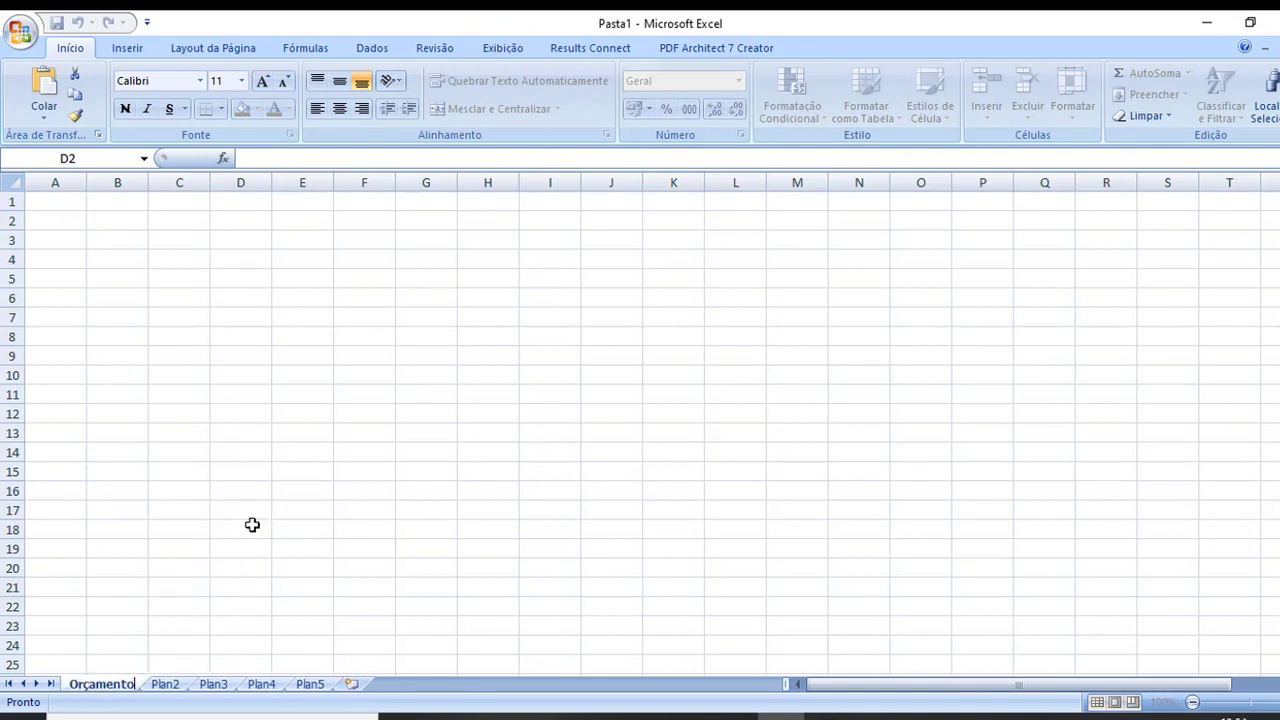
click(166, 688)
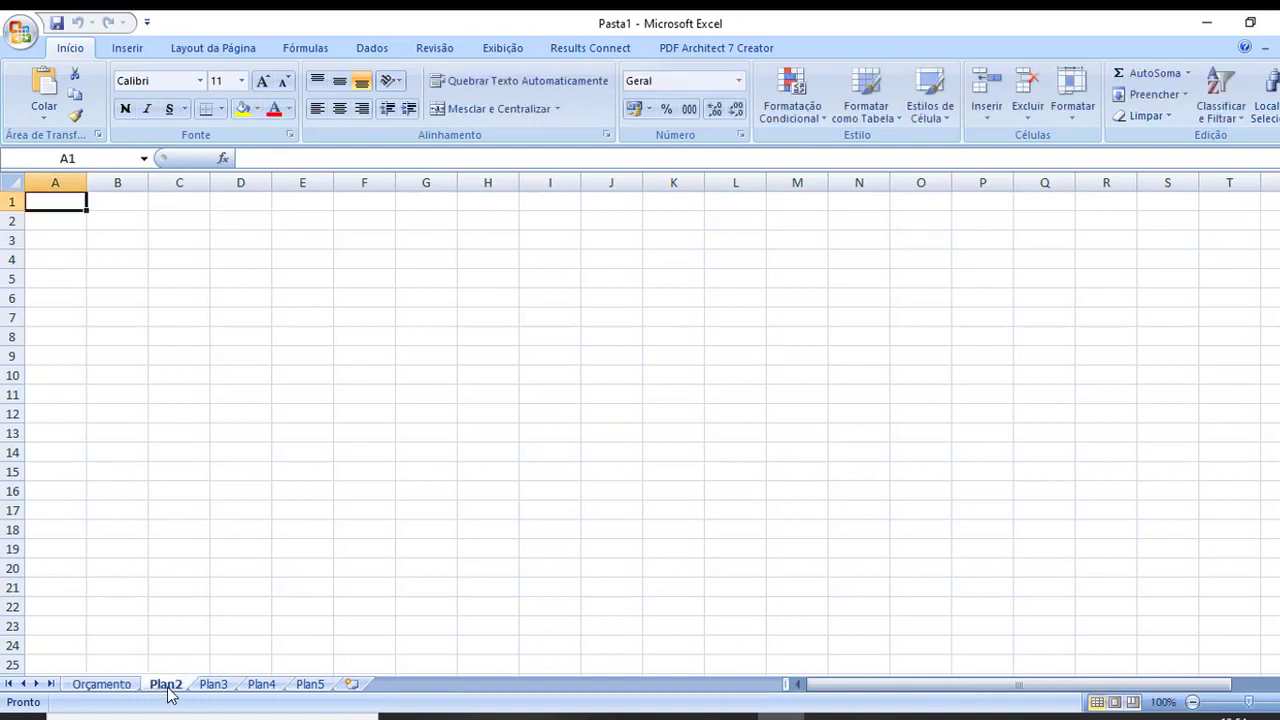
right_click(168, 695)
click(250, 530)
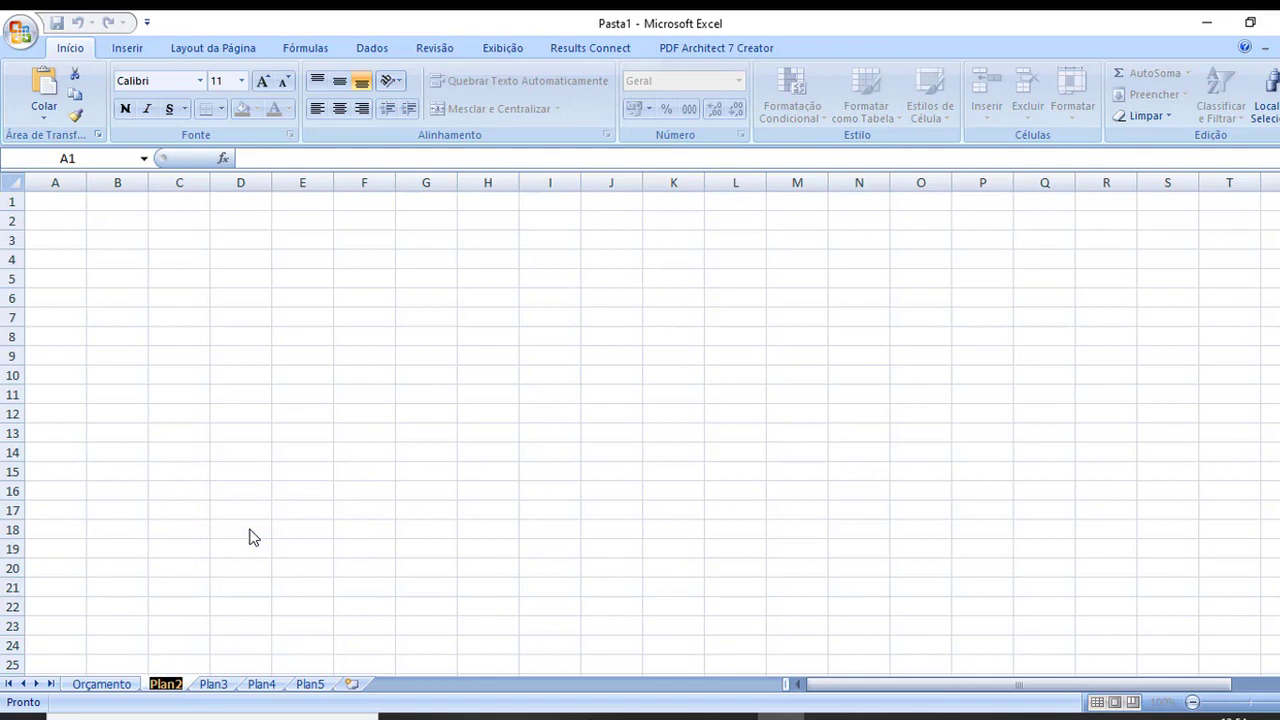
text(I)
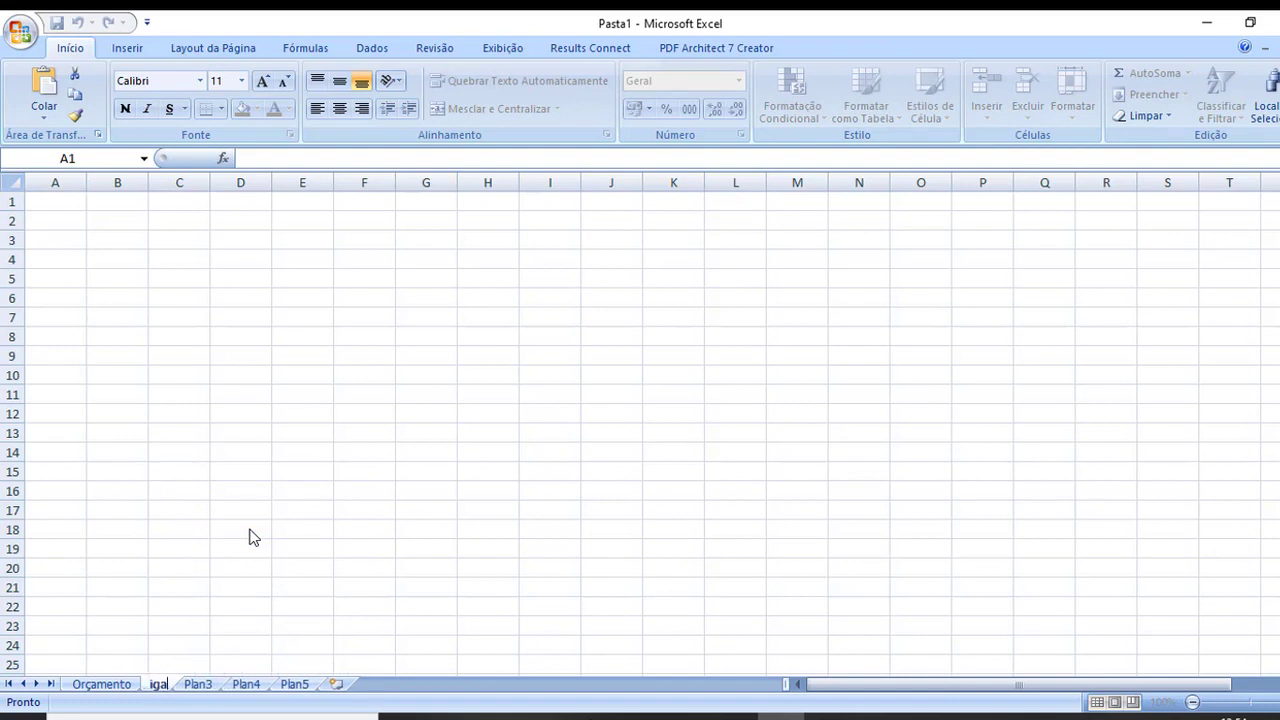
text(Vig)
text(as)
click(250, 537)
Rename Plan3 to 'Pilares de Centro' and Plan4 to 'Fundações'.
click(214, 686)
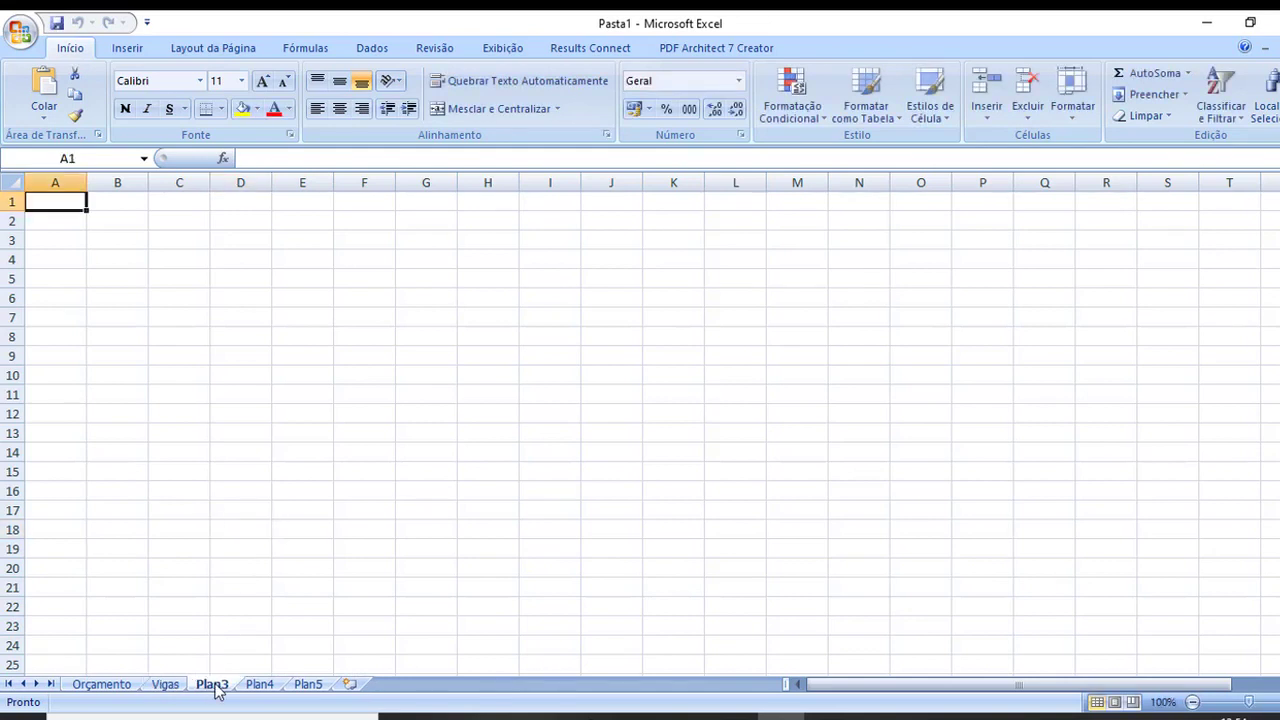
right_click(216, 687)
click(283, 518)
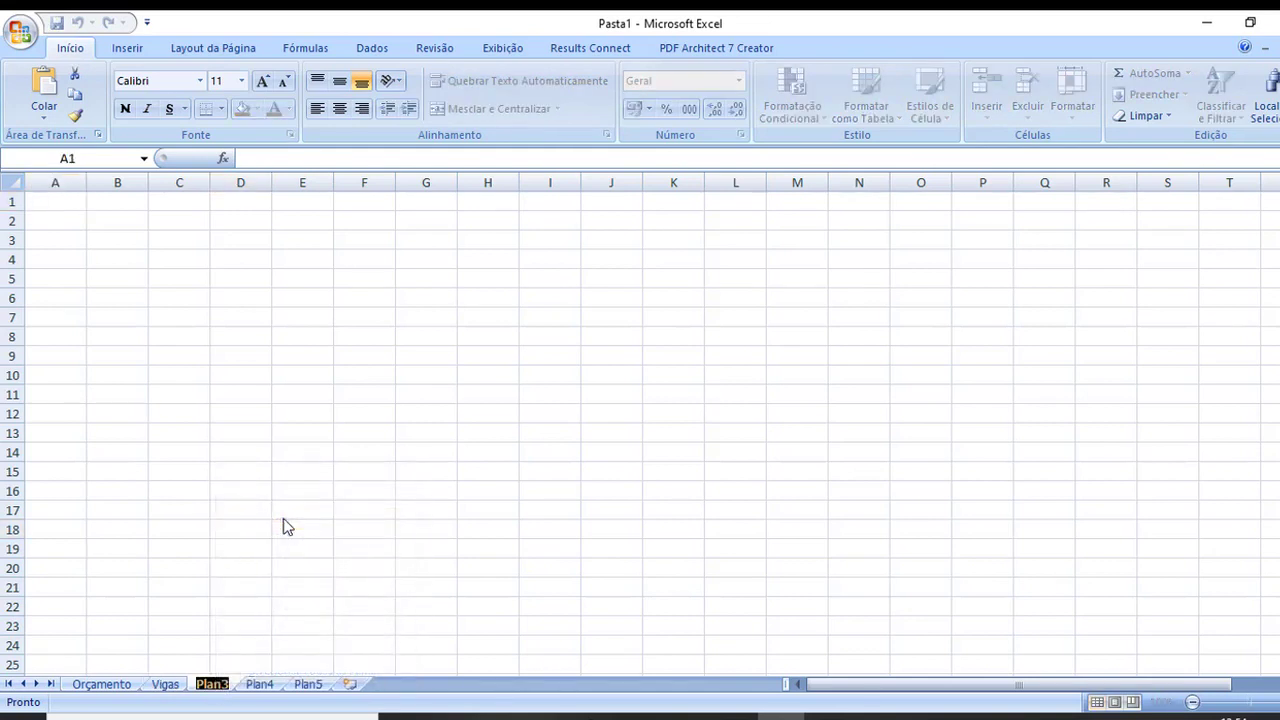
text(Pilare)
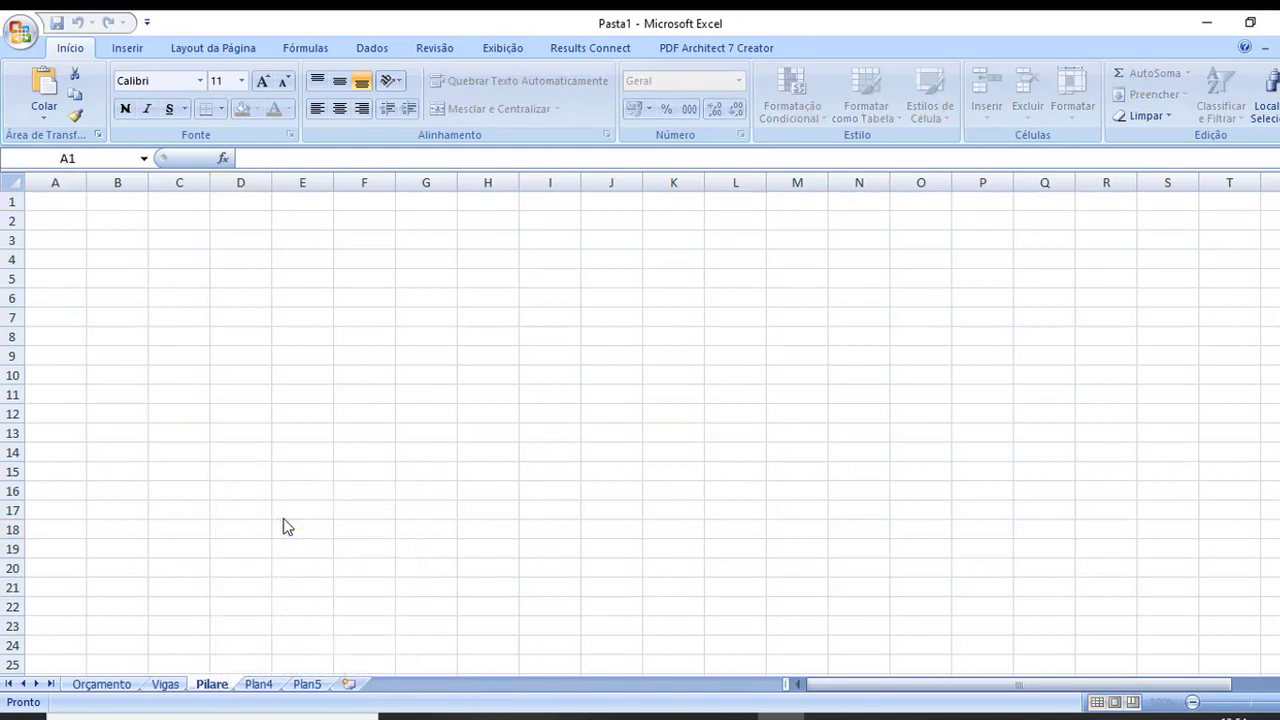
text(s de Centro)
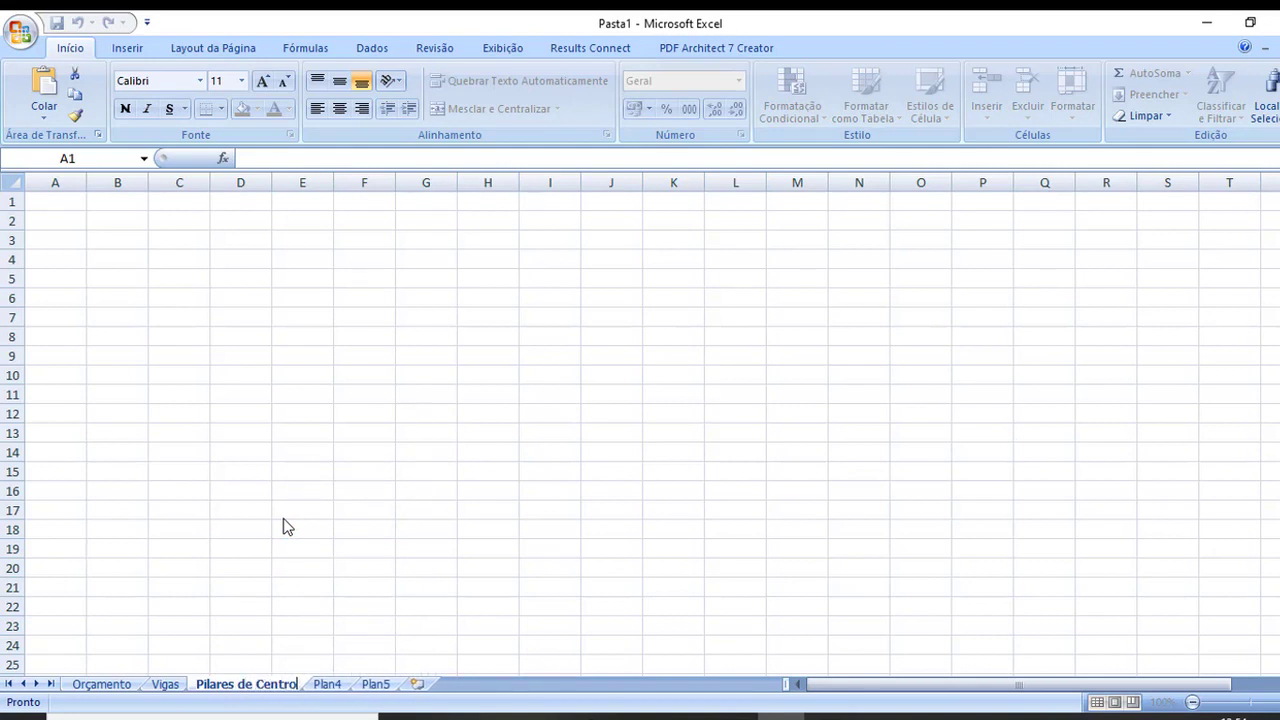
click(386, 549)
click(330, 686)
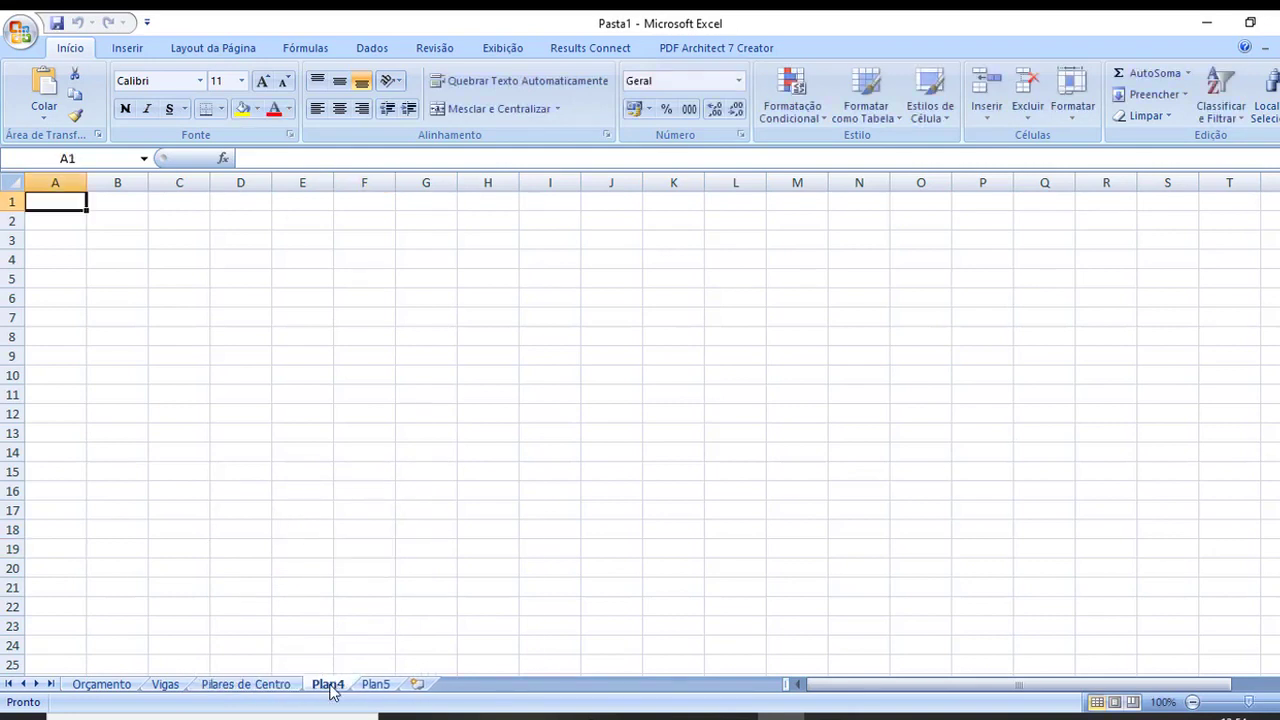
right_click(332, 686)
click(398, 520)
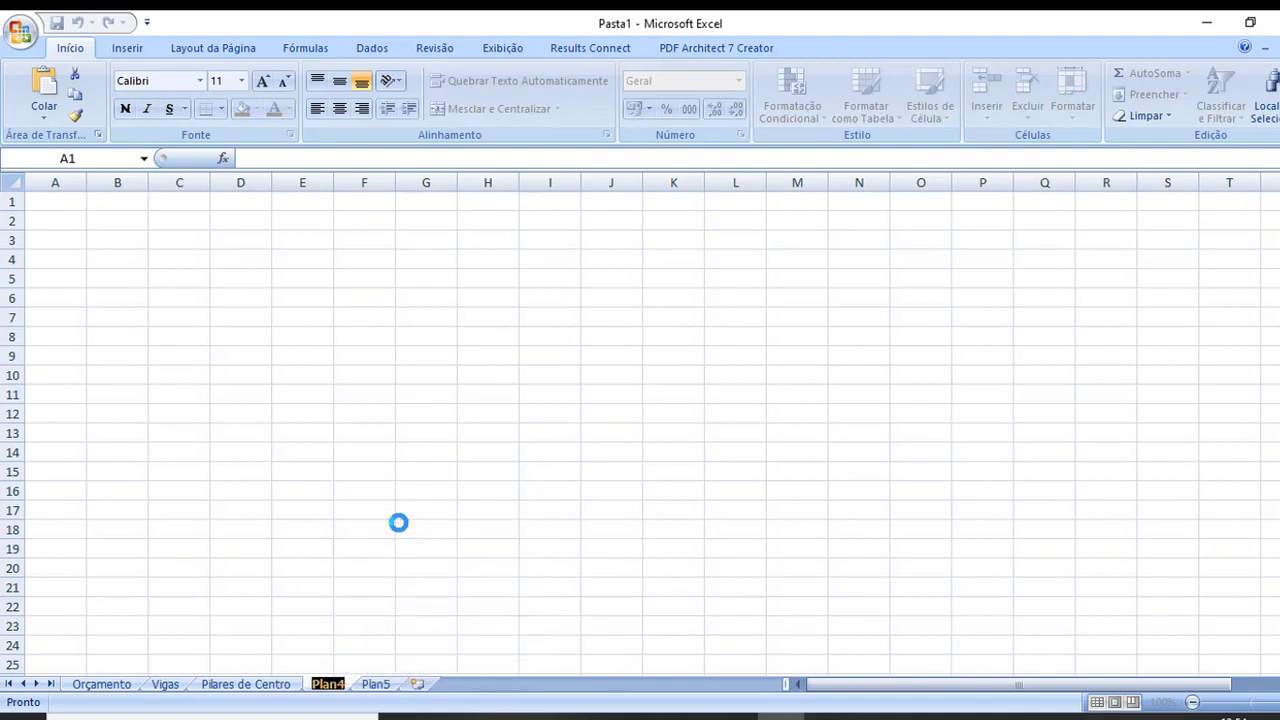
text(Funda)
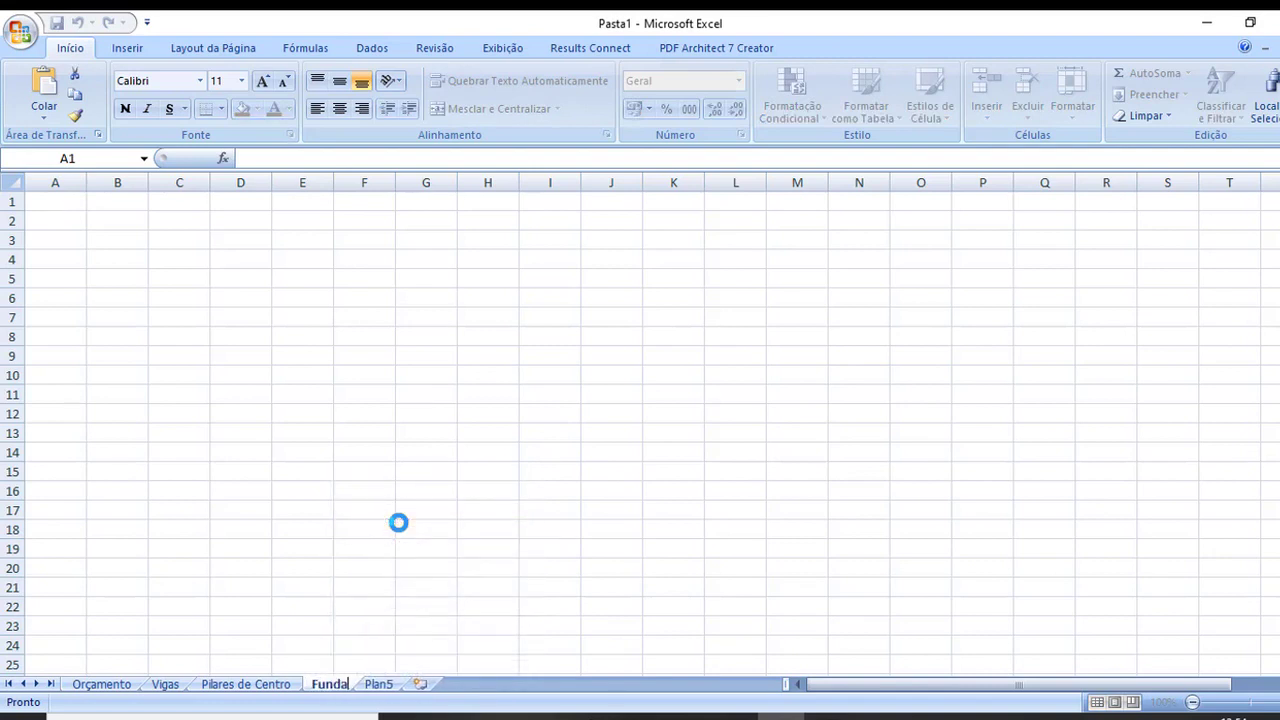
text(ções)
key(Return)
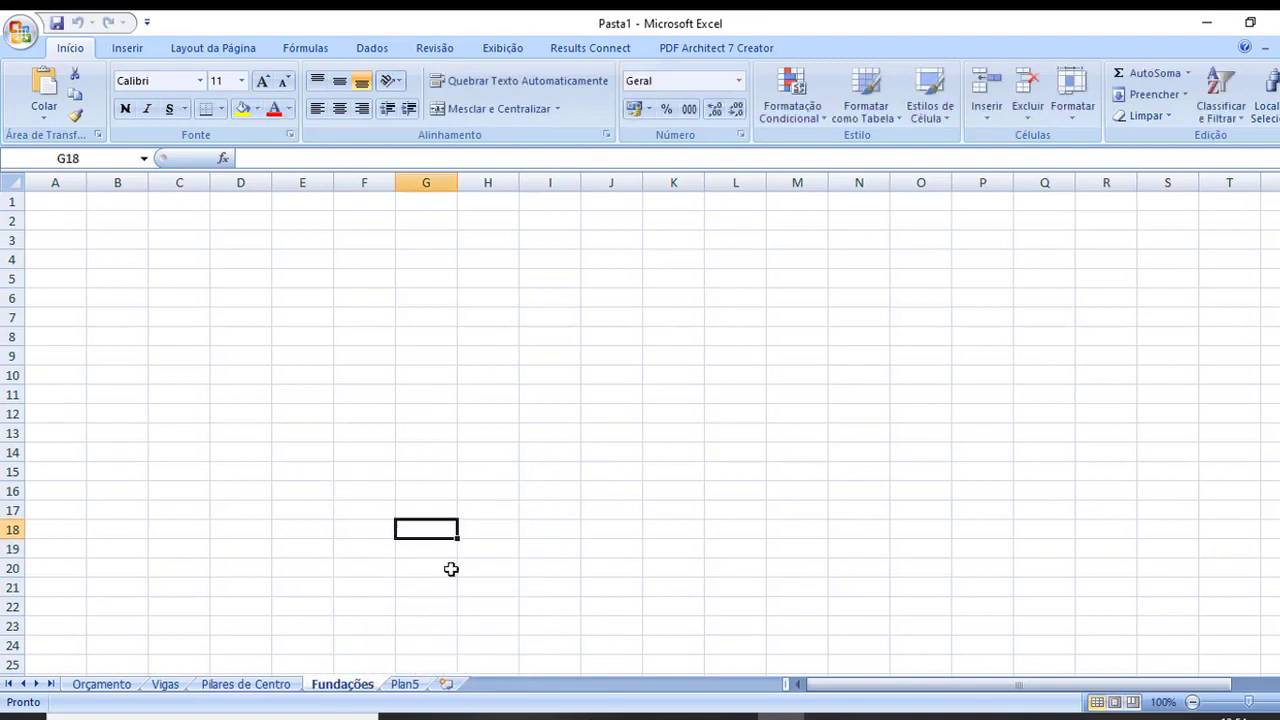
Delete the Plan5 worksheet.
click(405, 686)
right_click(405, 692)
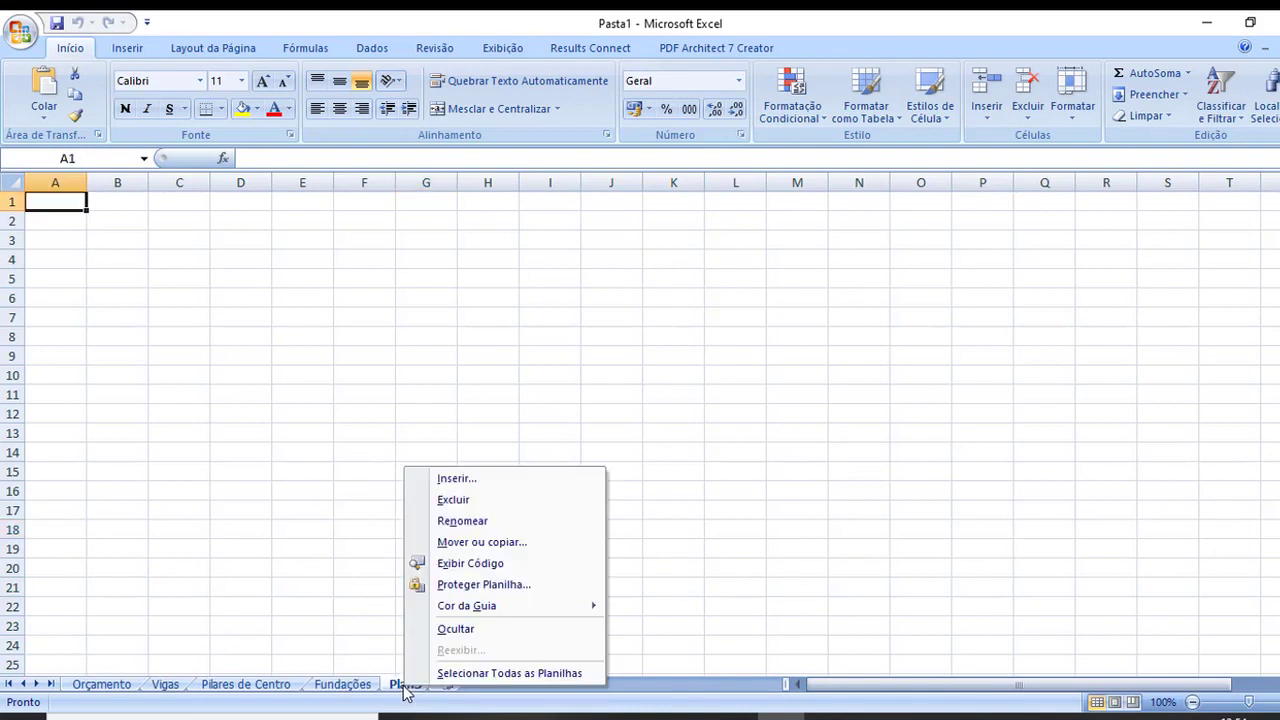
click(492, 506)
Switch among the Orçamento, Vigas and Pilares de Centro sheets, ending on Vigas.
click(557, 545)
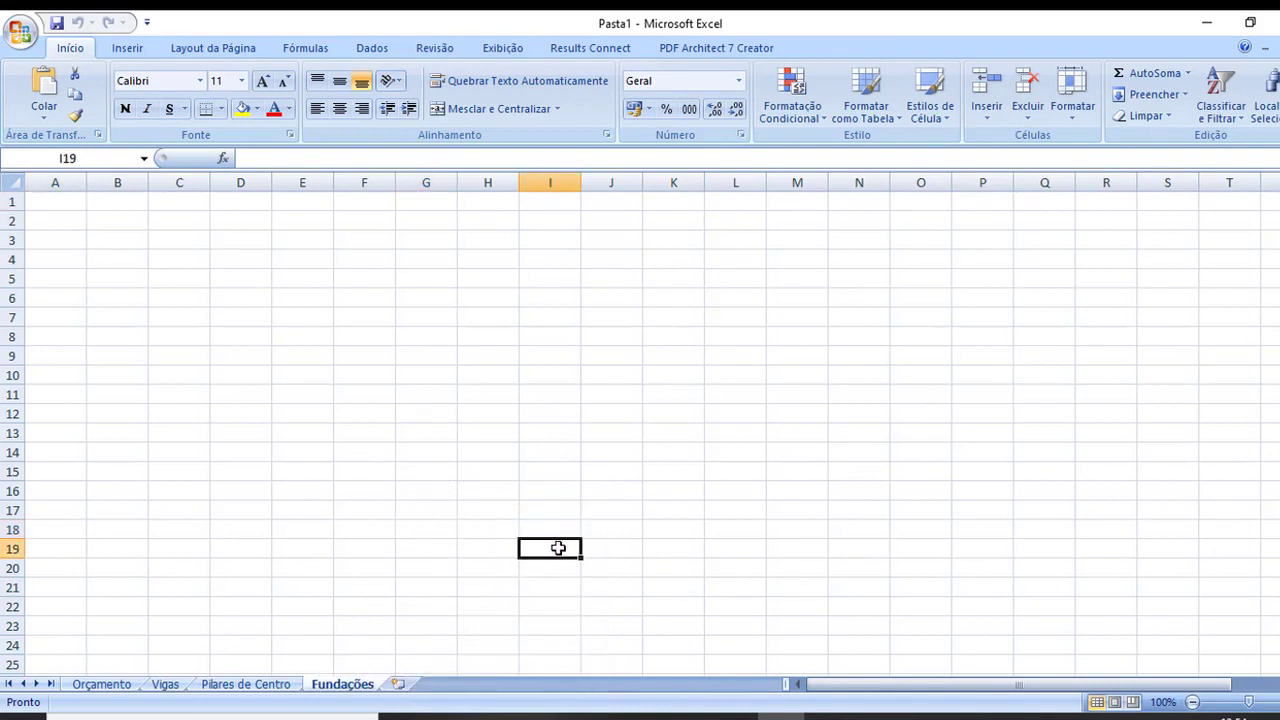
click(100, 688)
click(163, 688)
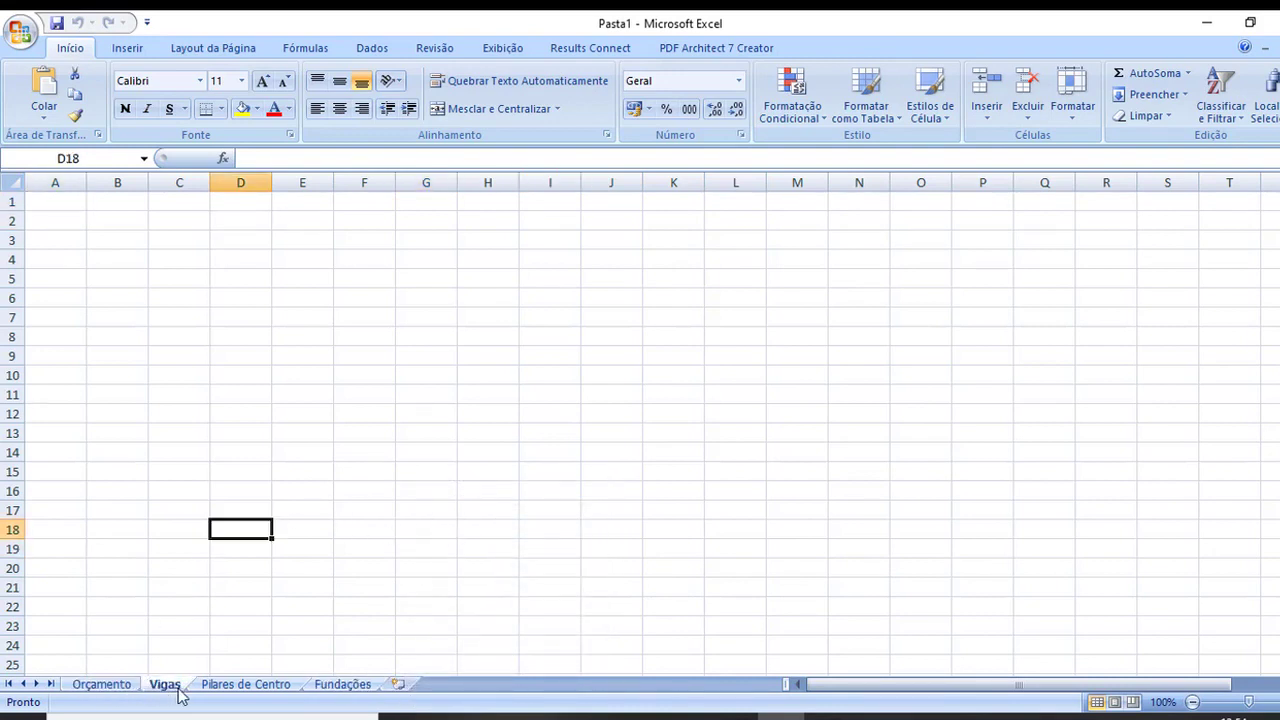
click(220, 688)
click(112, 688)
click(165, 688)
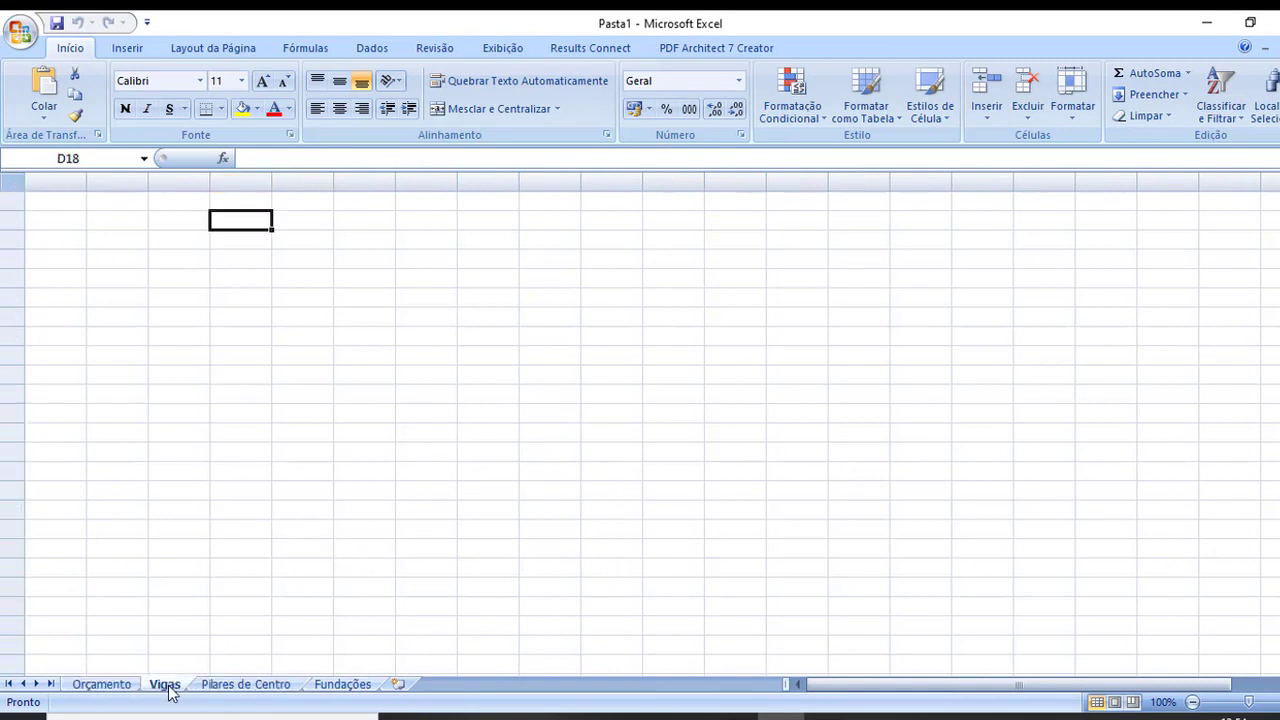
click(100, 690)
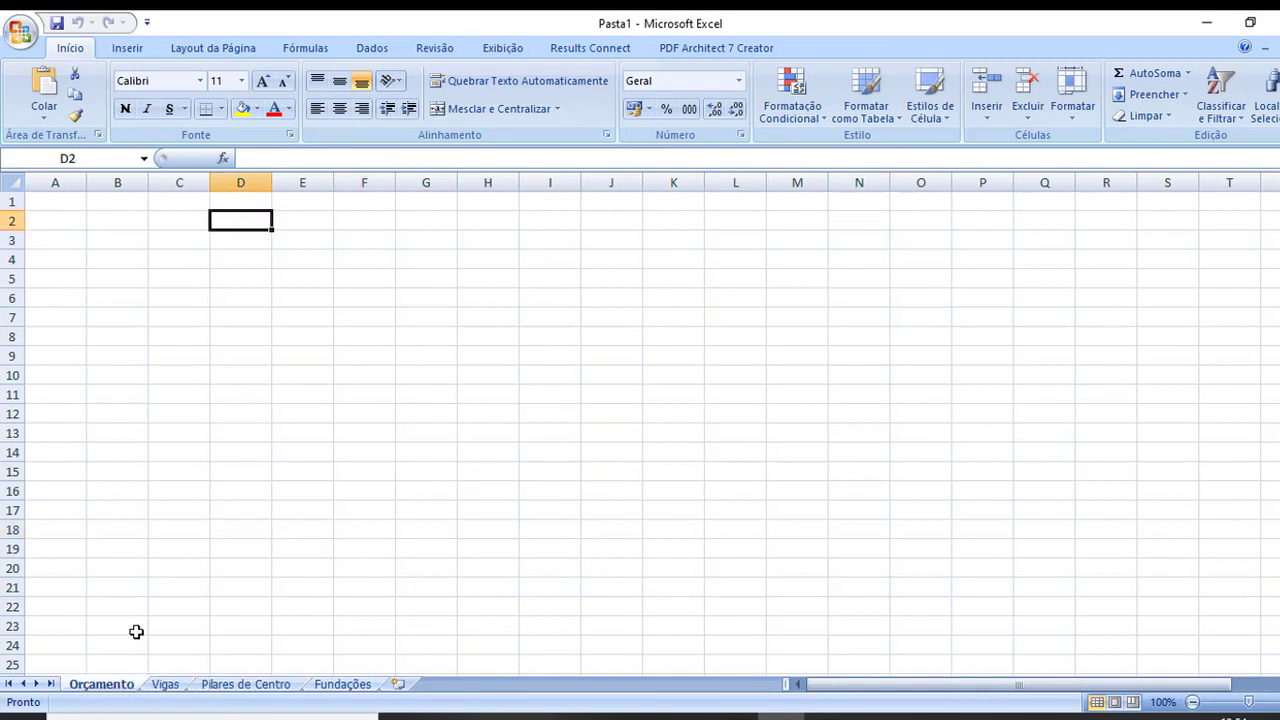
click(165, 688)
click(217, 335)
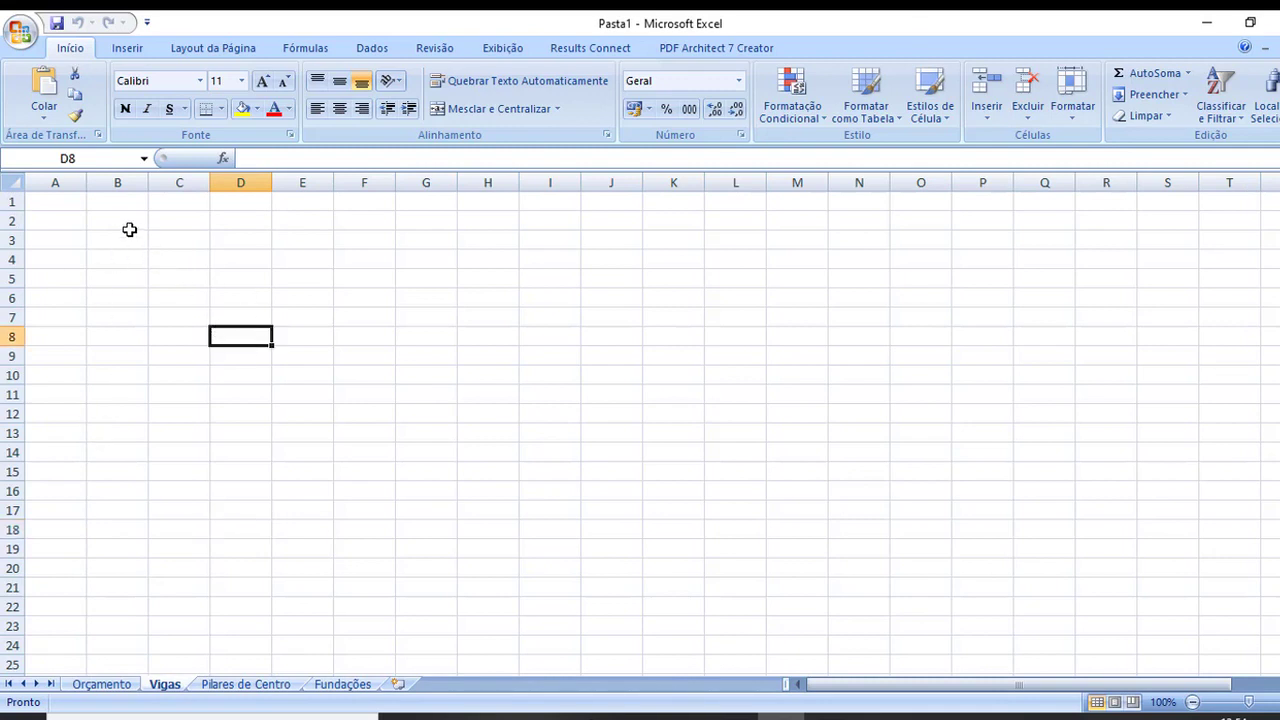
click(62, 184)
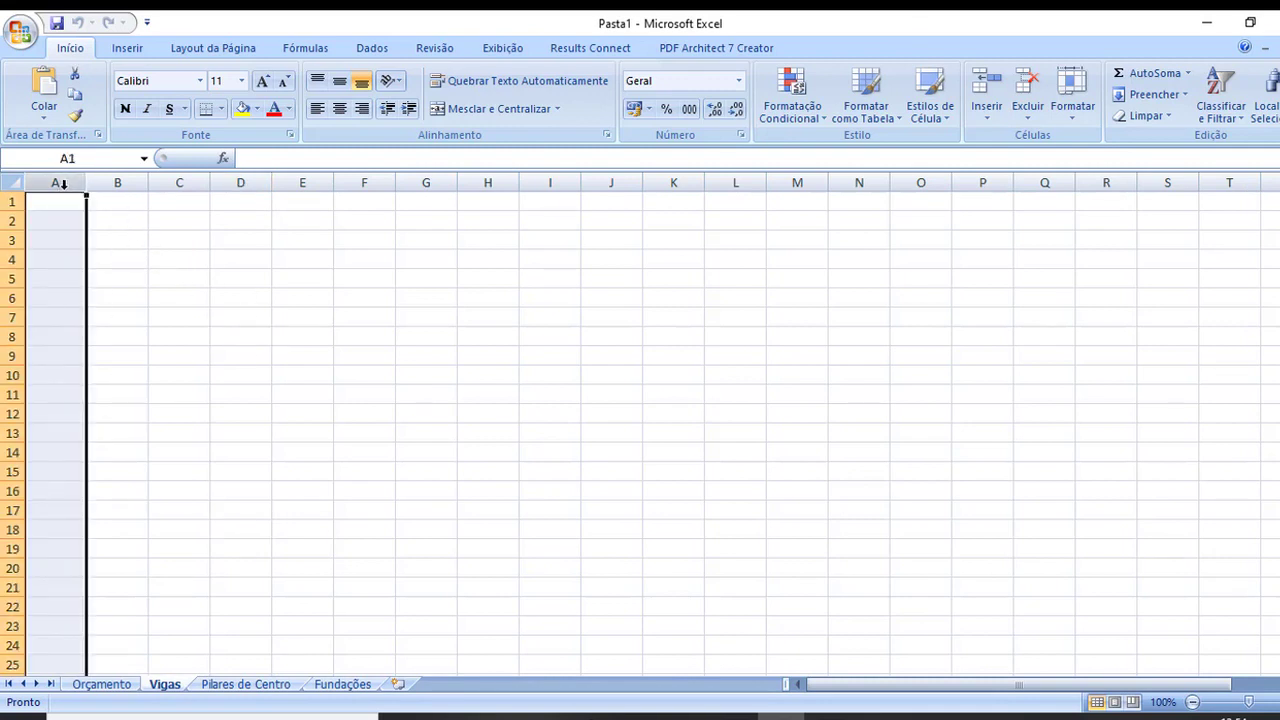
click(13, 220)
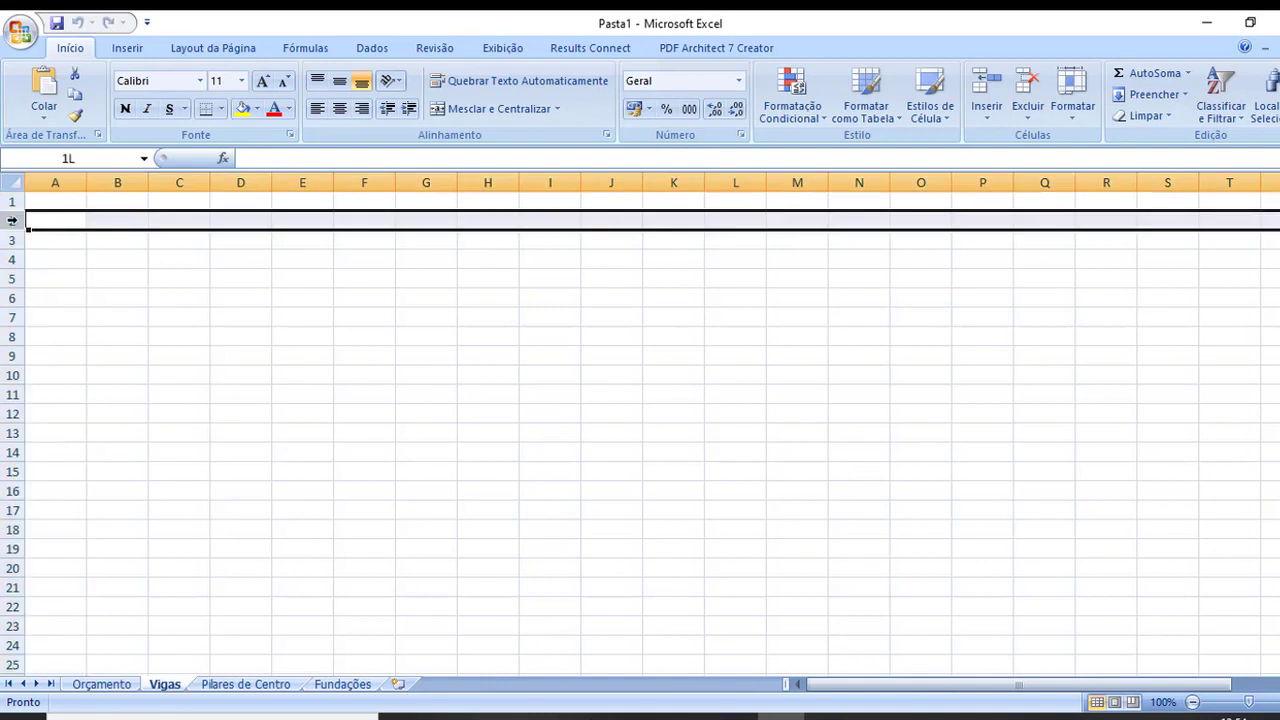
click(229, 254)
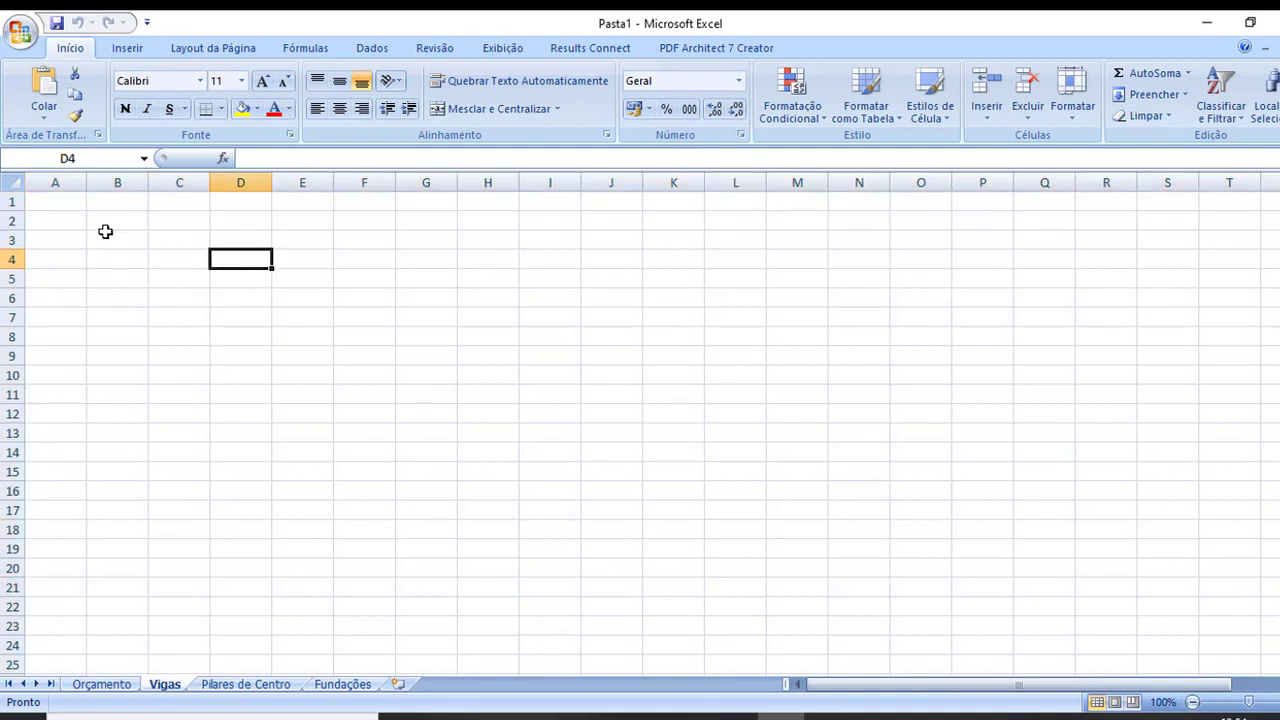
click(105, 231)
click(54, 217)
click(104, 223)
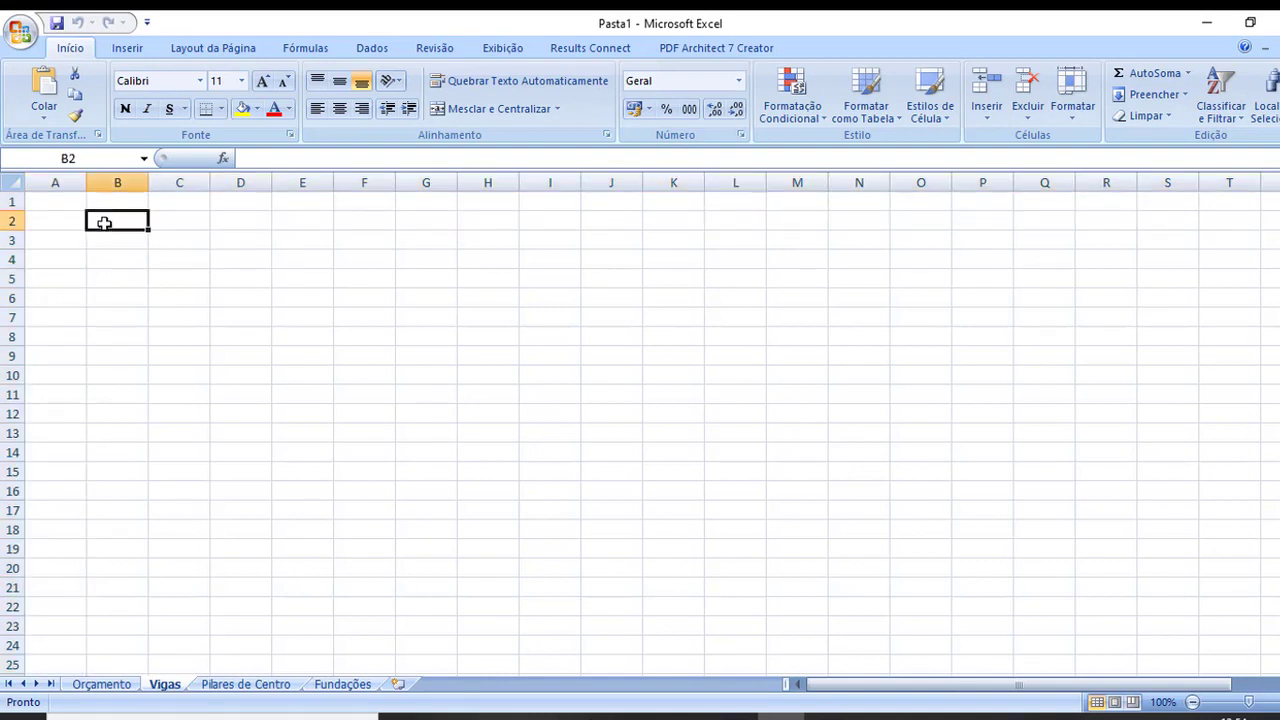
click(118, 254)
click(322, 218)
click(177, 222)
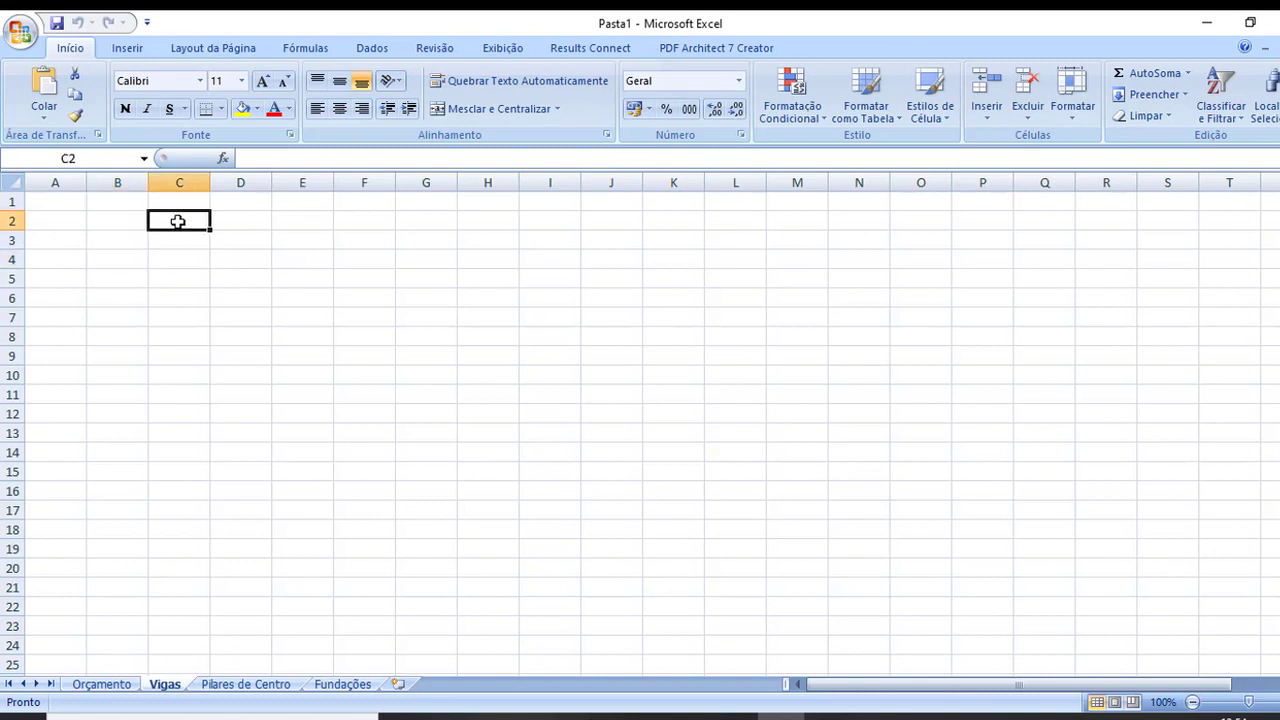
click(60, 203)
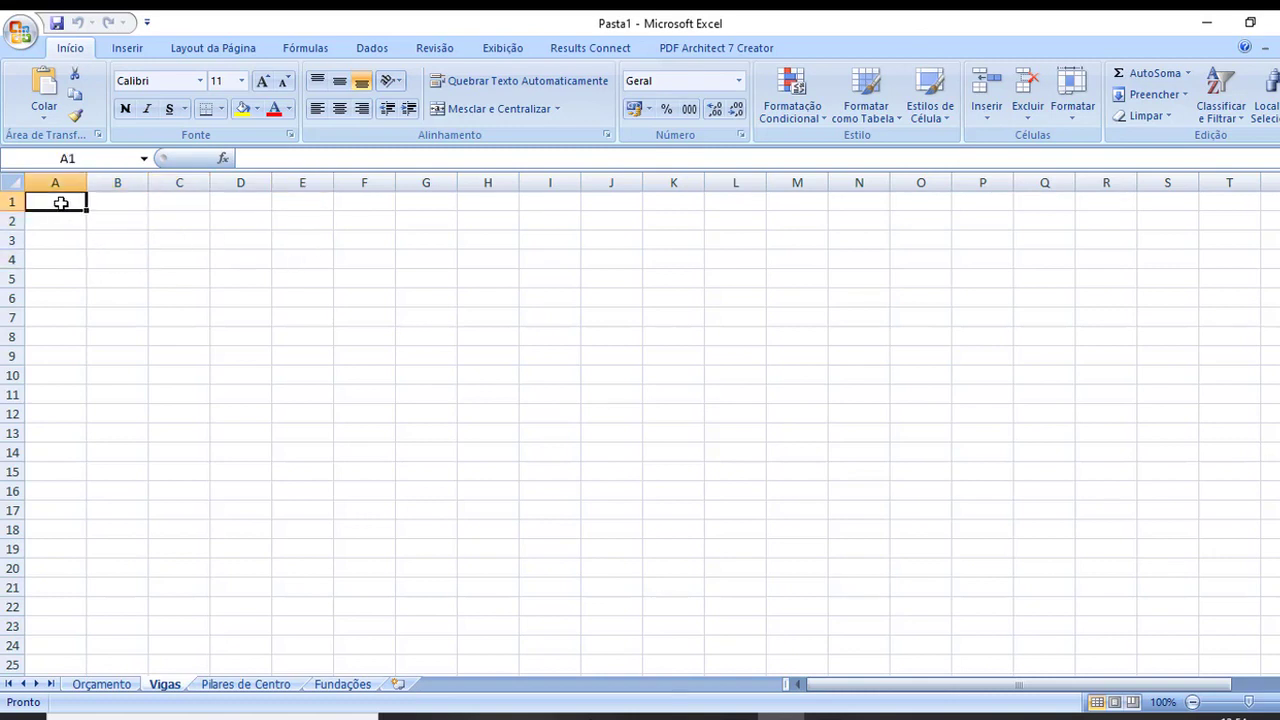
click(192, 281)
click(80, 160)
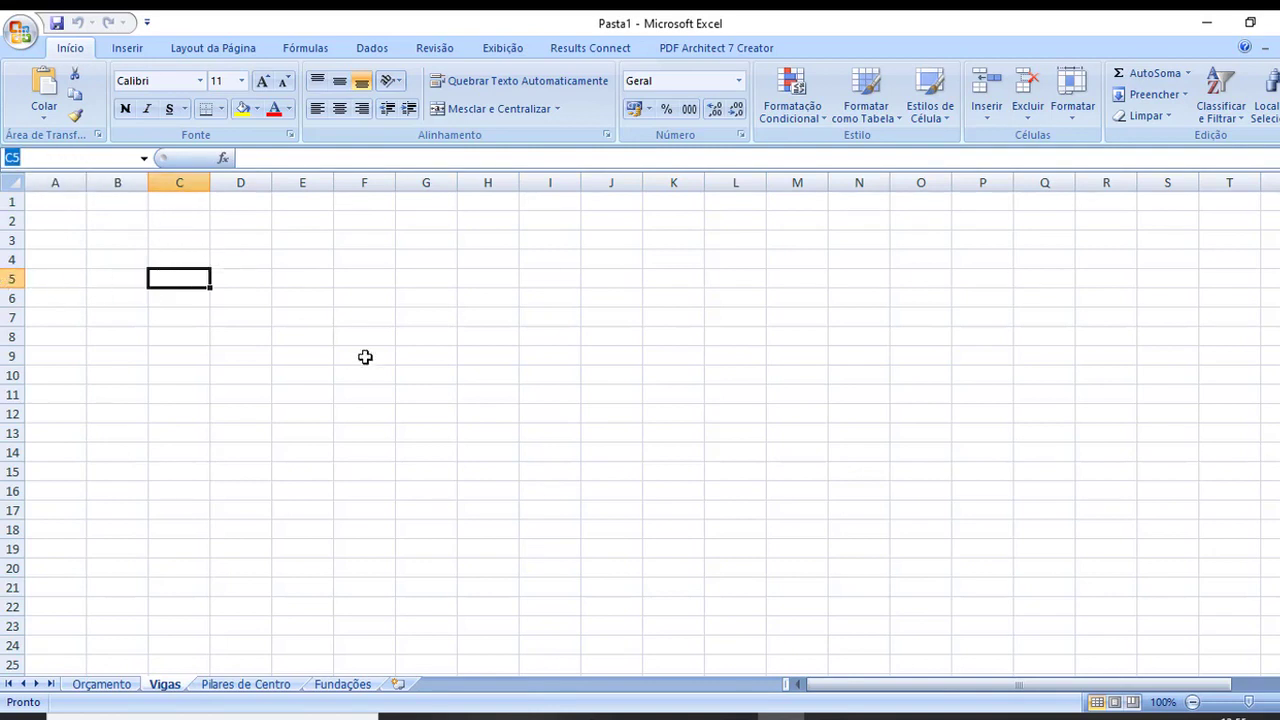
click(420, 386)
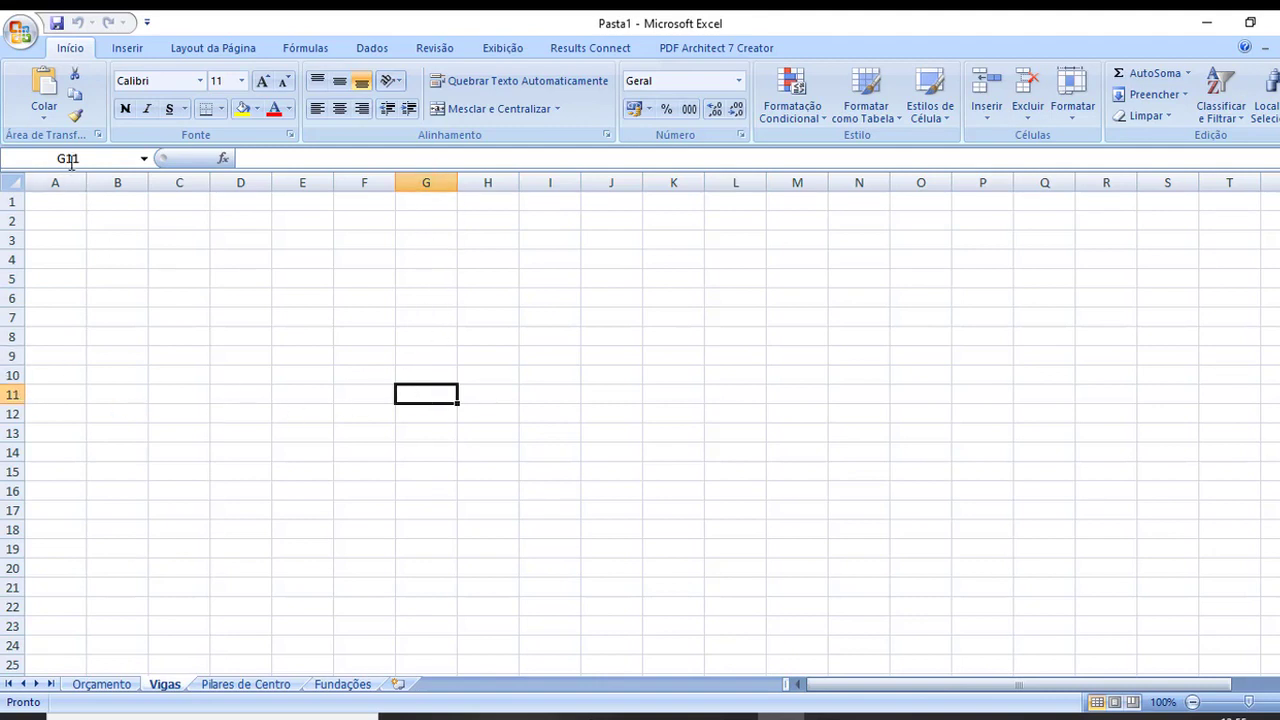
click(607, 378)
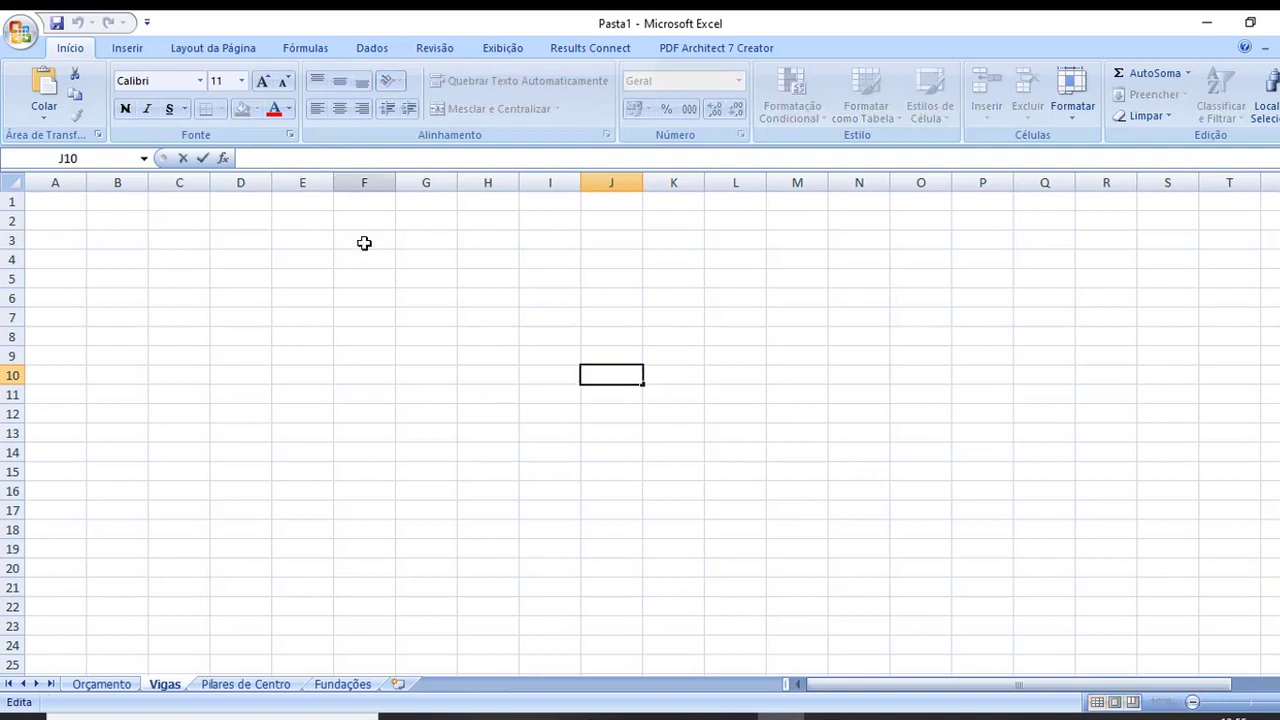
click(390, 320)
click(258, 332)
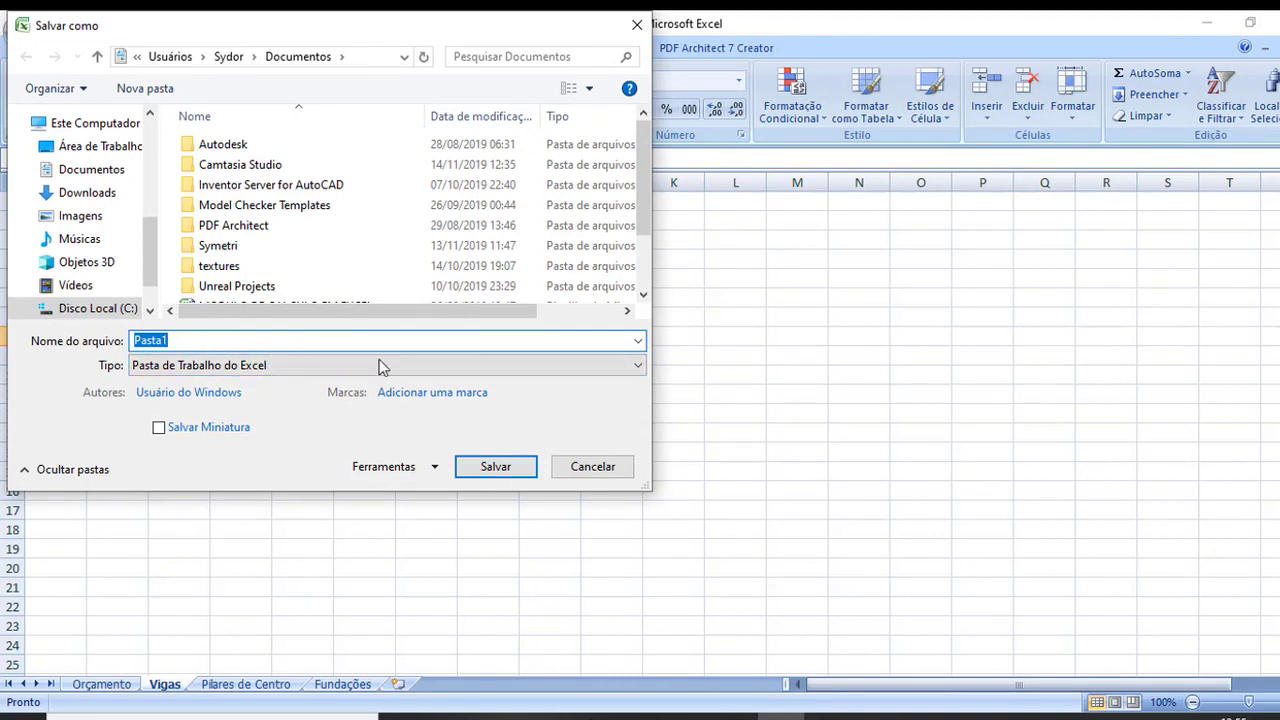
Save as 'Curso de Excel', then type 'Coisa' into D8 on the Vigas sheet.
text(C)
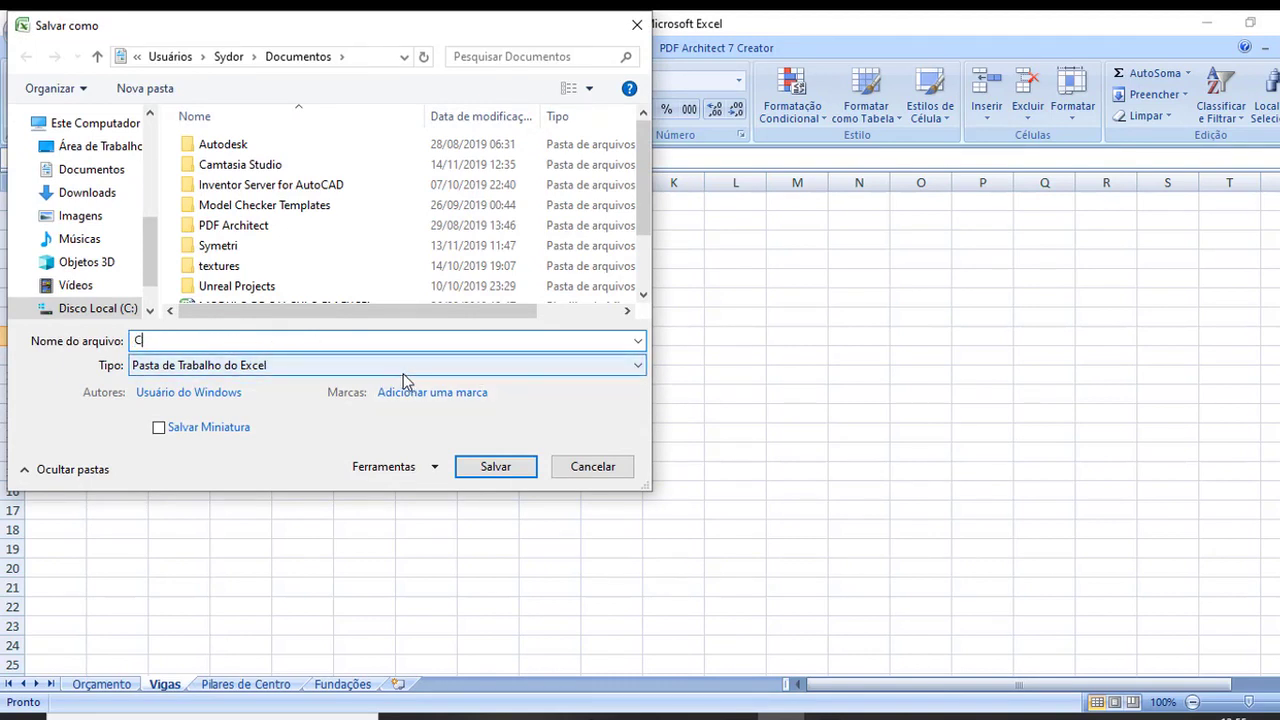
text(urso de Exc)
text(e Exce)
text(l)
click(497, 468)
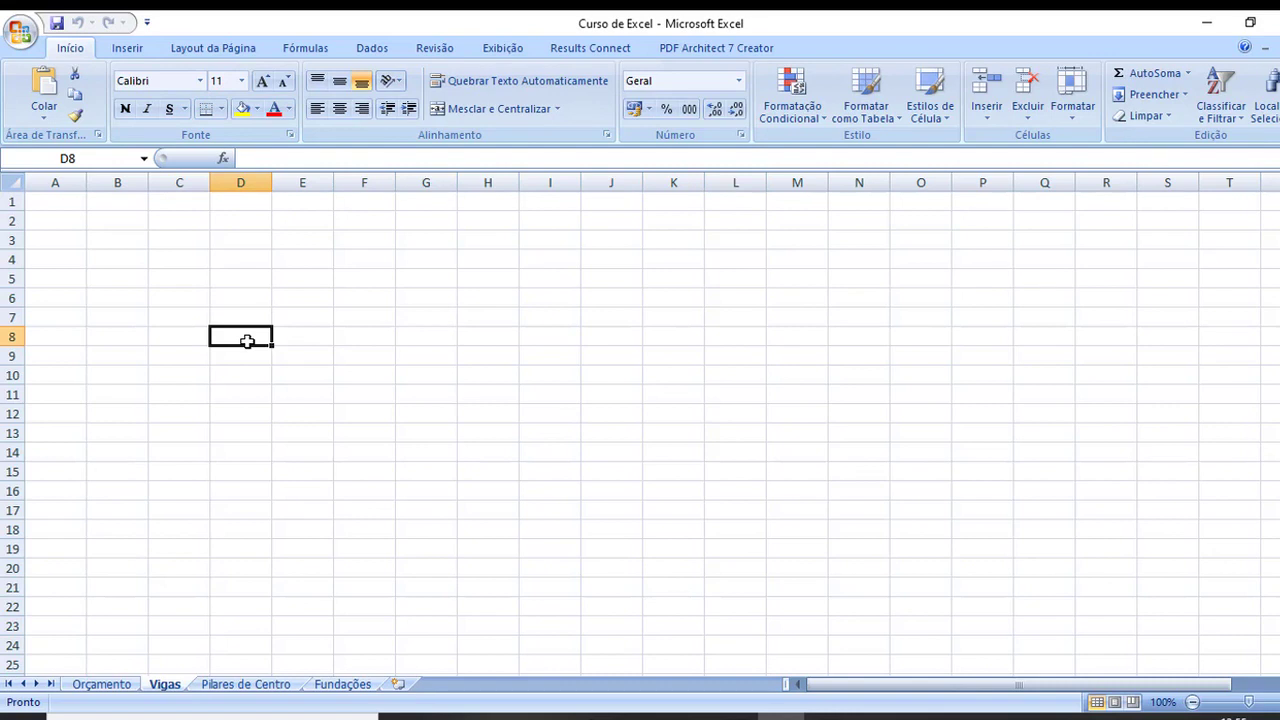
text(Coisa)
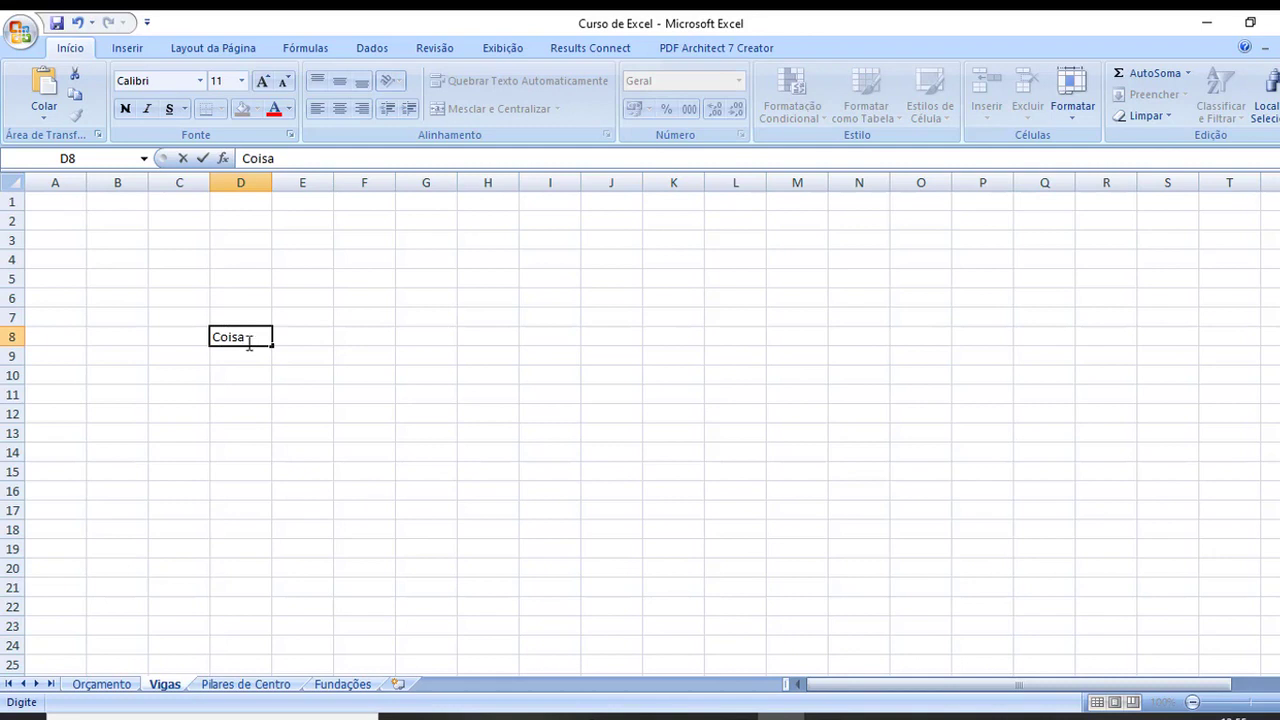
click(302, 375)
Give cell D8 an orange fill and red font colour.
click(229, 337)
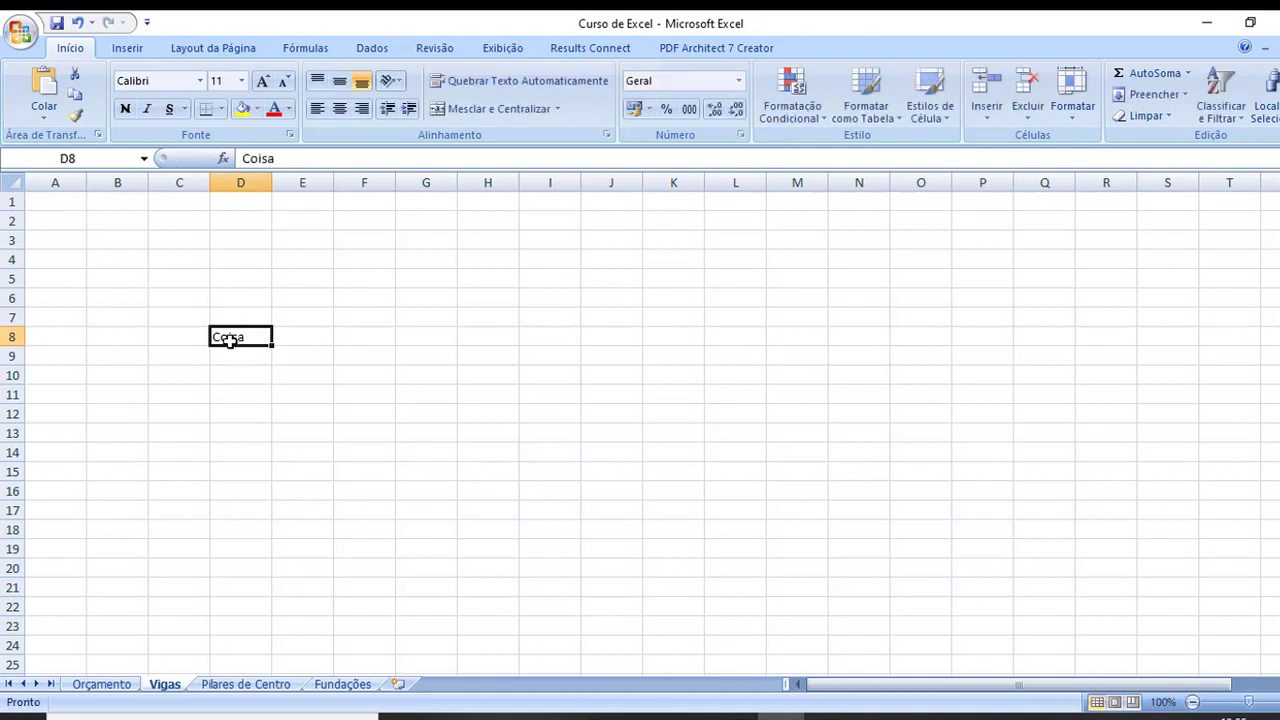
click(257, 109)
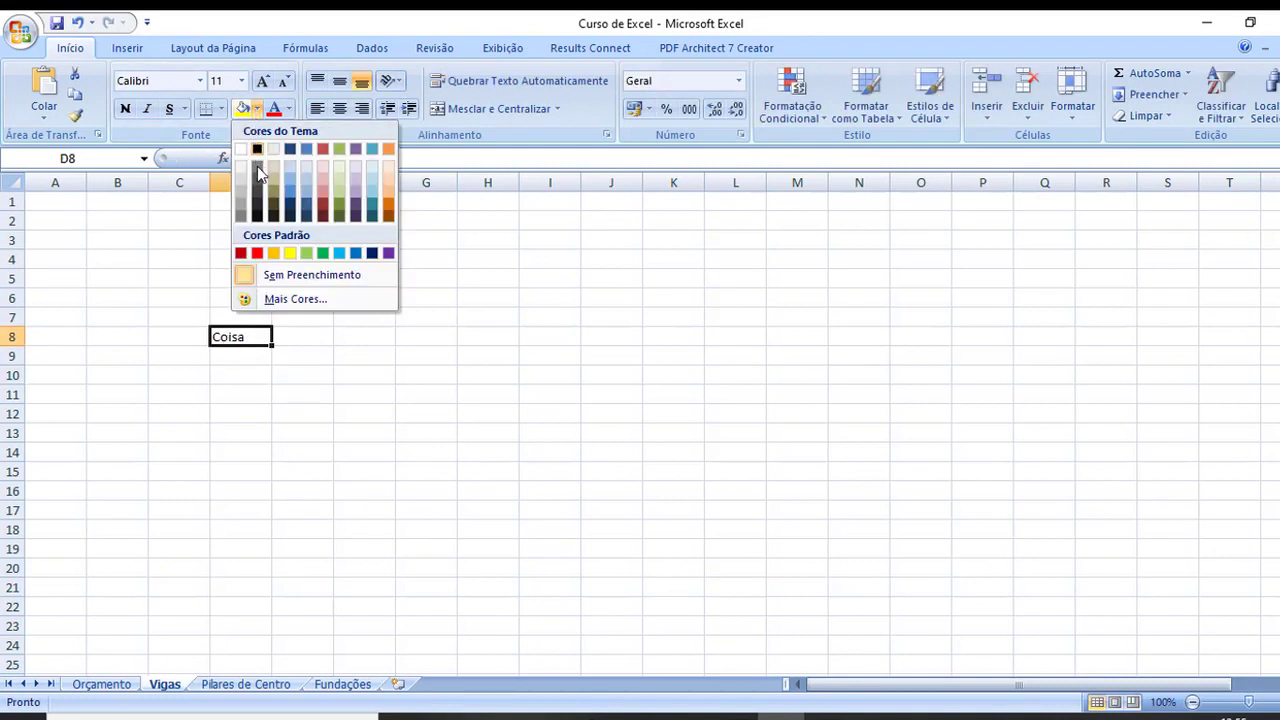
click(273, 253)
click(336, 380)
click(244, 339)
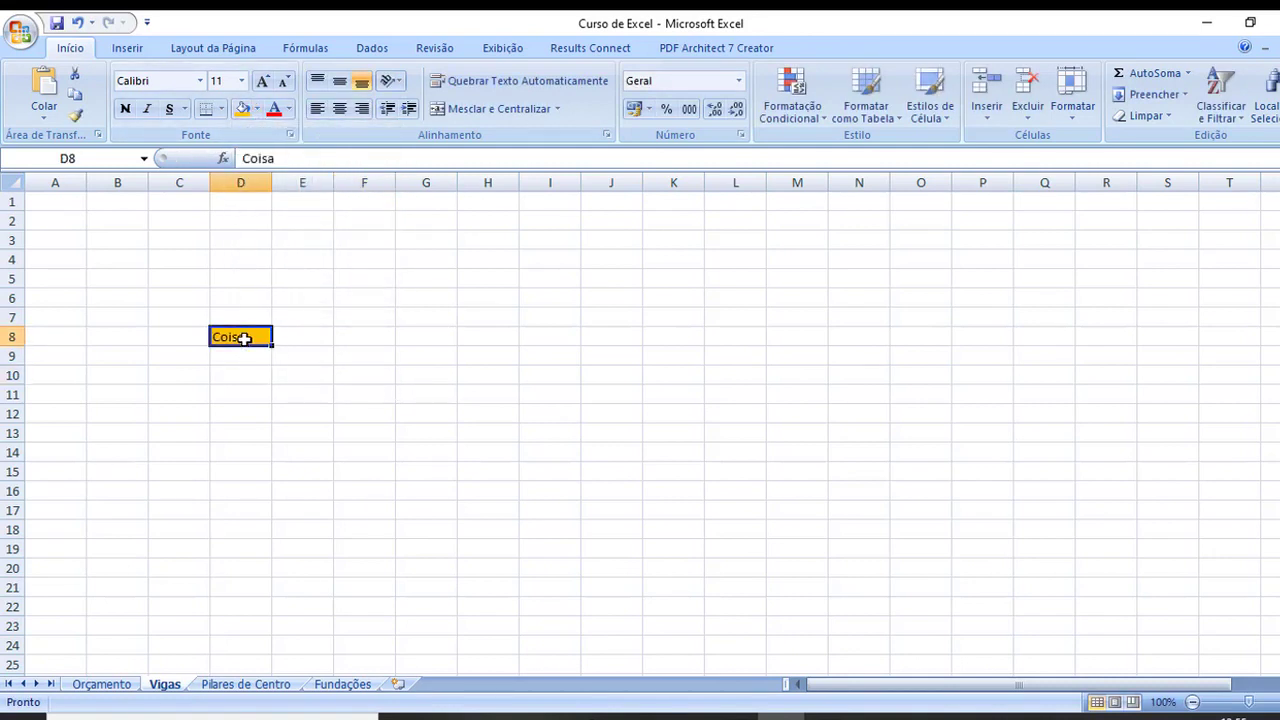
click(288, 109)
click(305, 276)
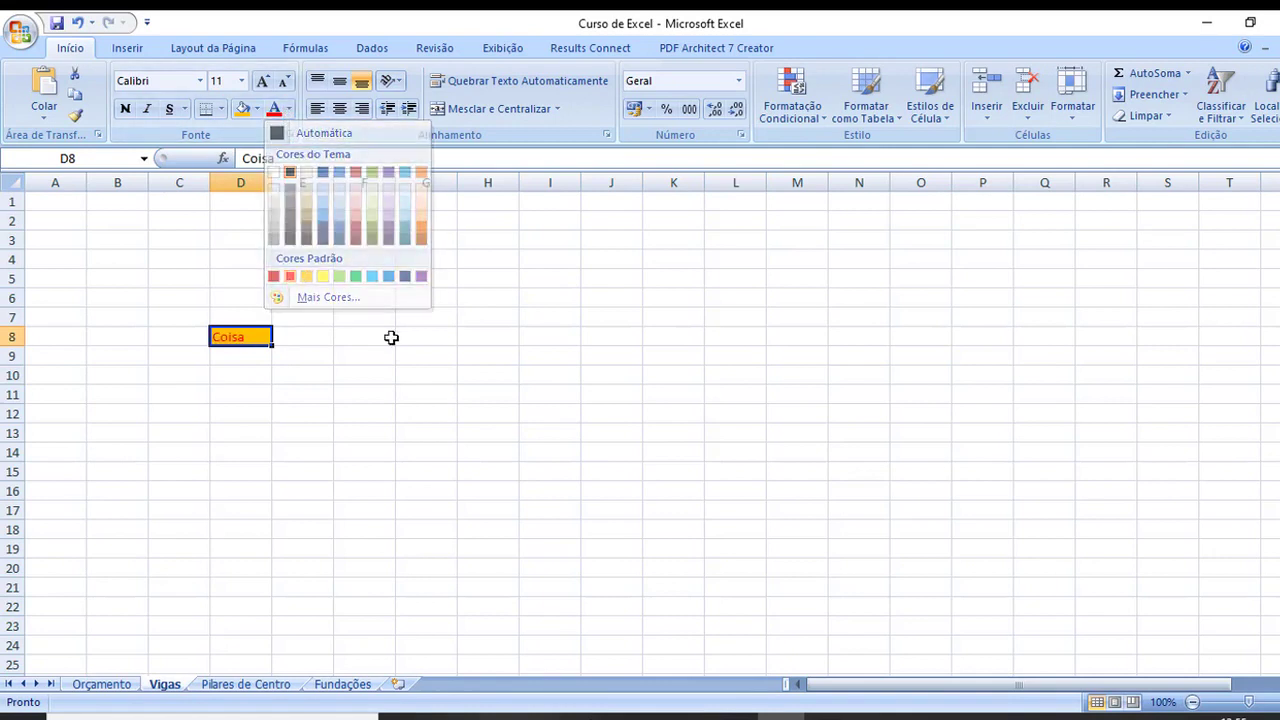
click(404, 352)
Make the Coisa text in D8 bold, italic and underlined.
click(249, 335)
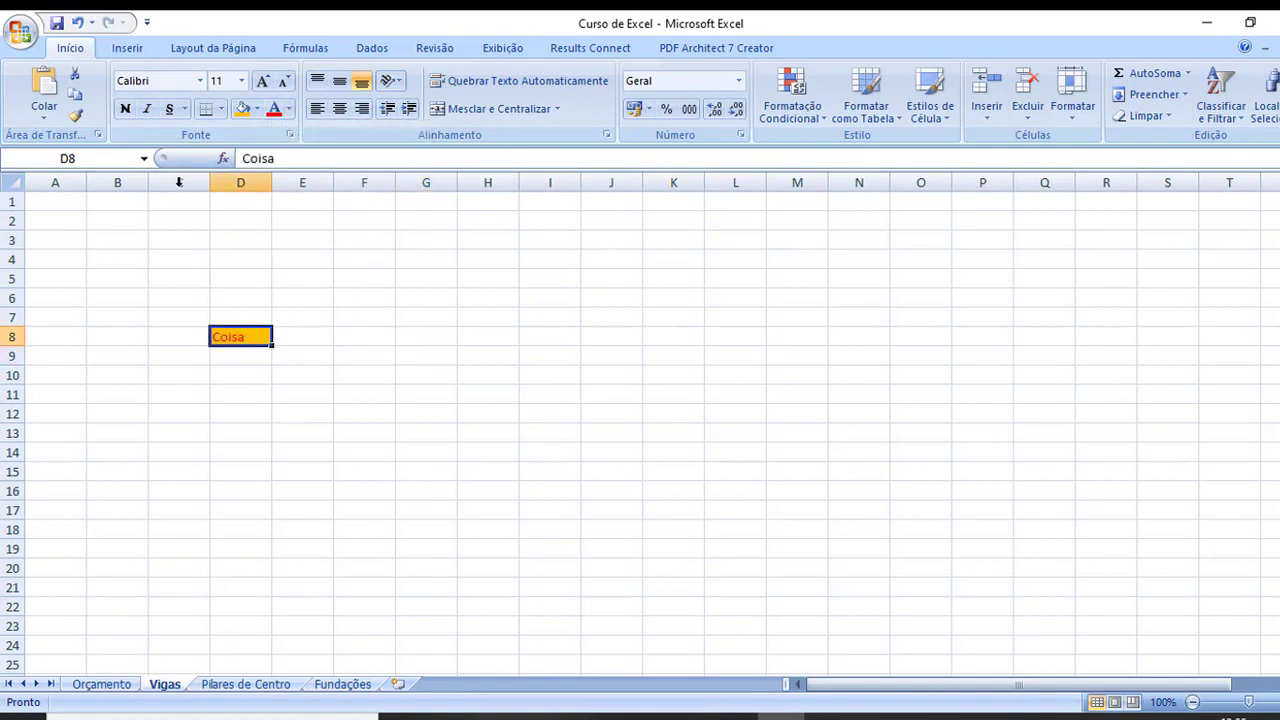
click(125, 109)
click(150, 109)
click(169, 109)
click(360, 240)
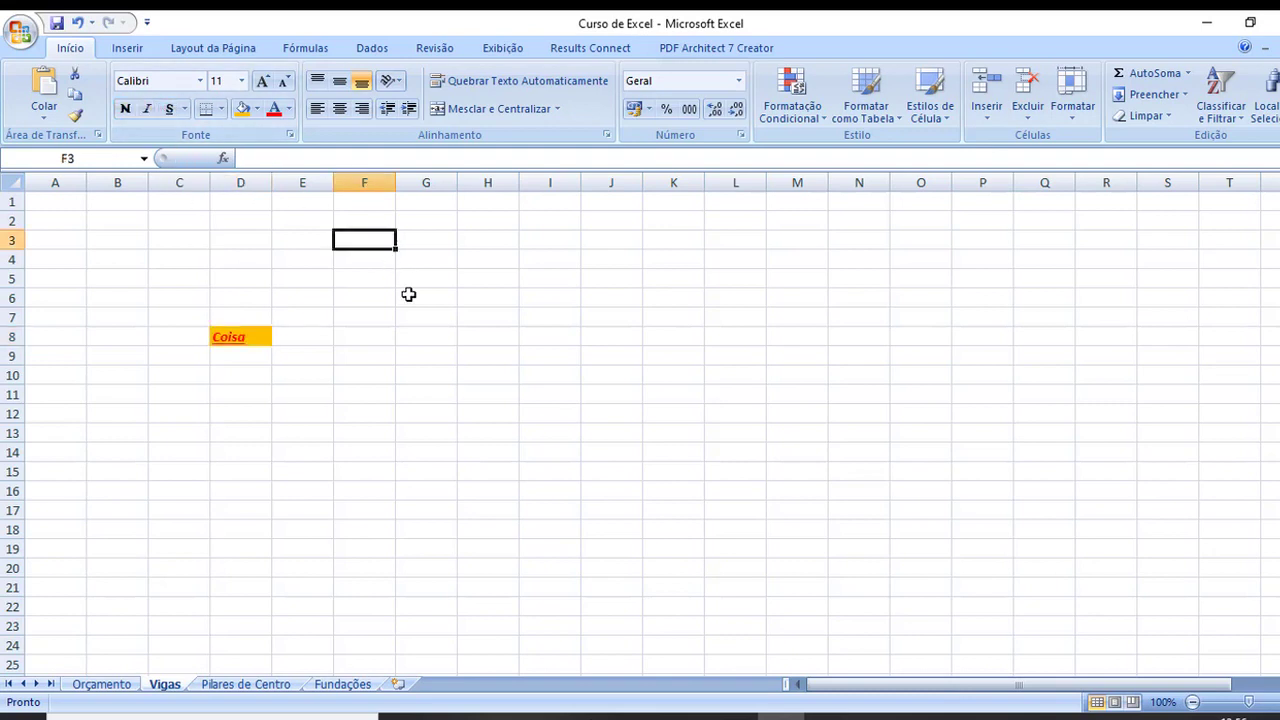
click(414, 372)
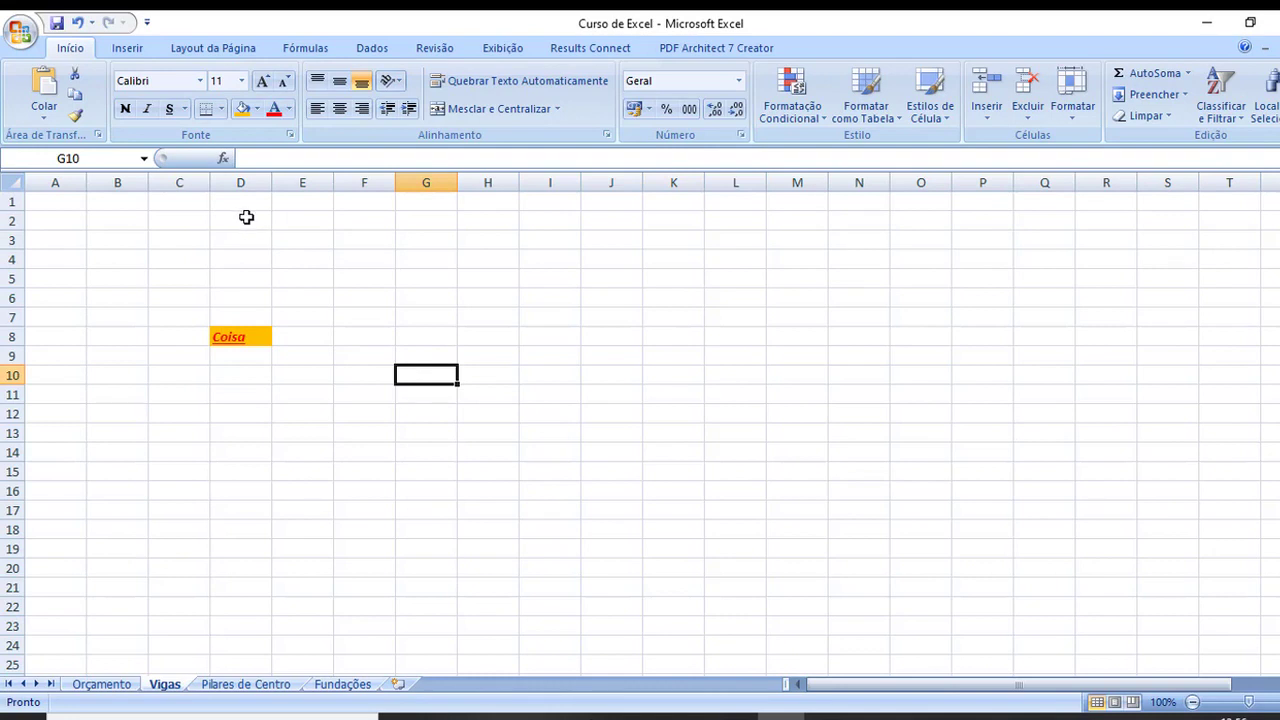
drag(246, 217, 360, 221)
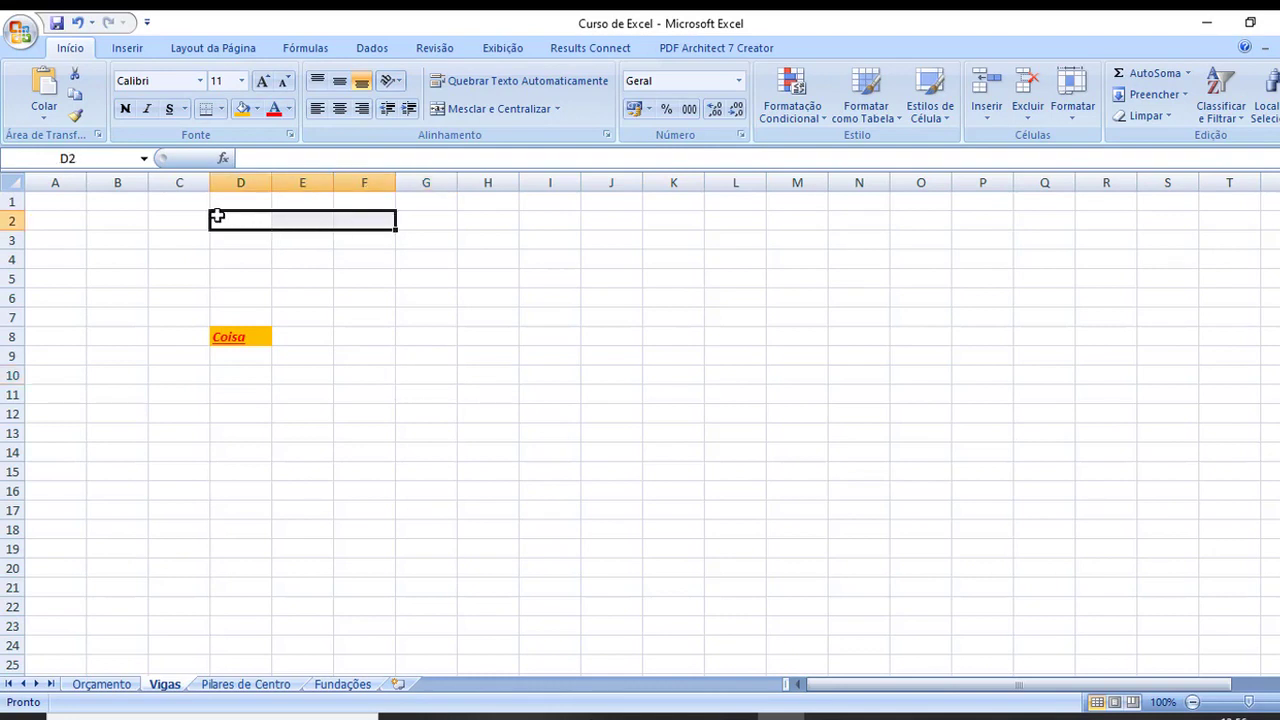
click(356, 302)
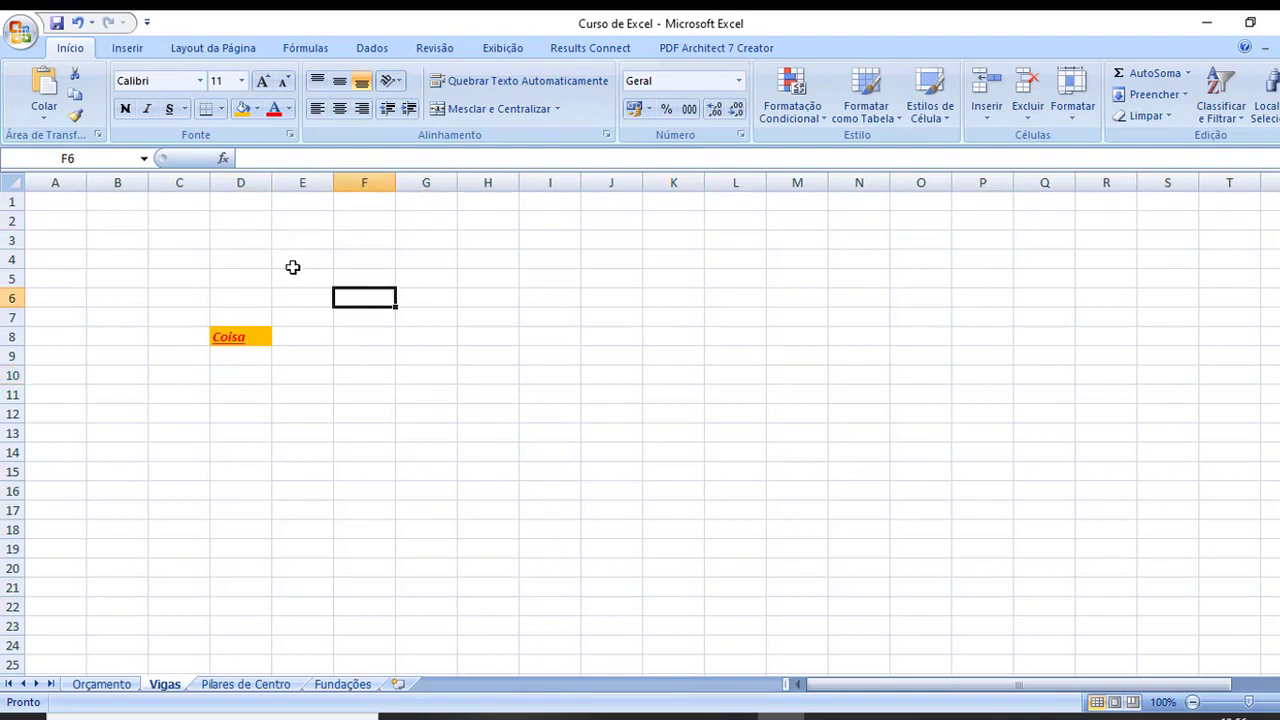
click(244, 224)
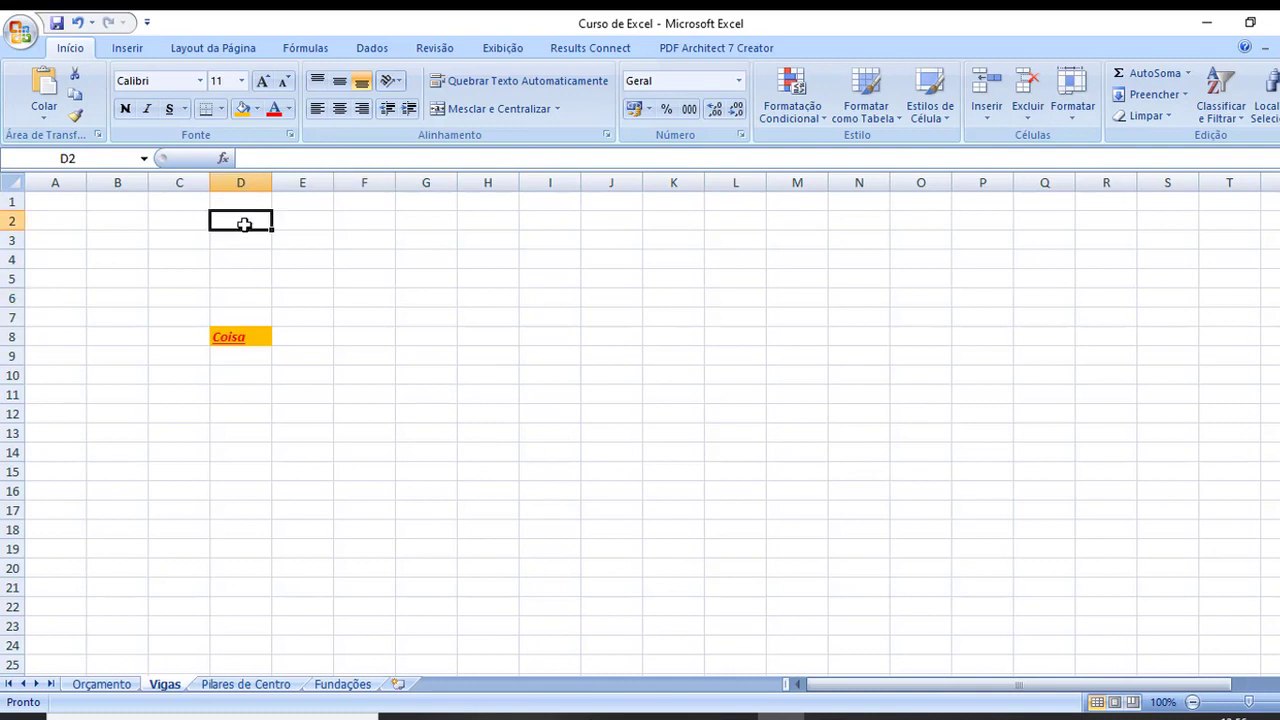
text(Estou f)
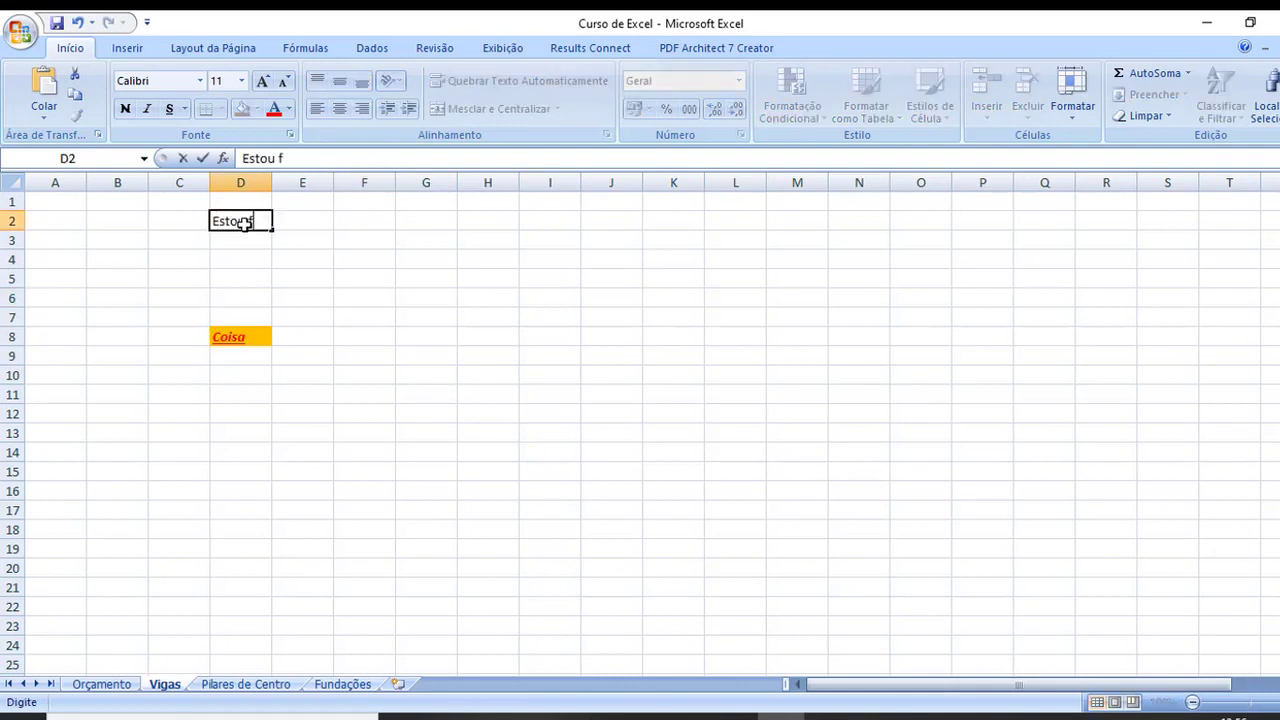
text(azendo um curso)
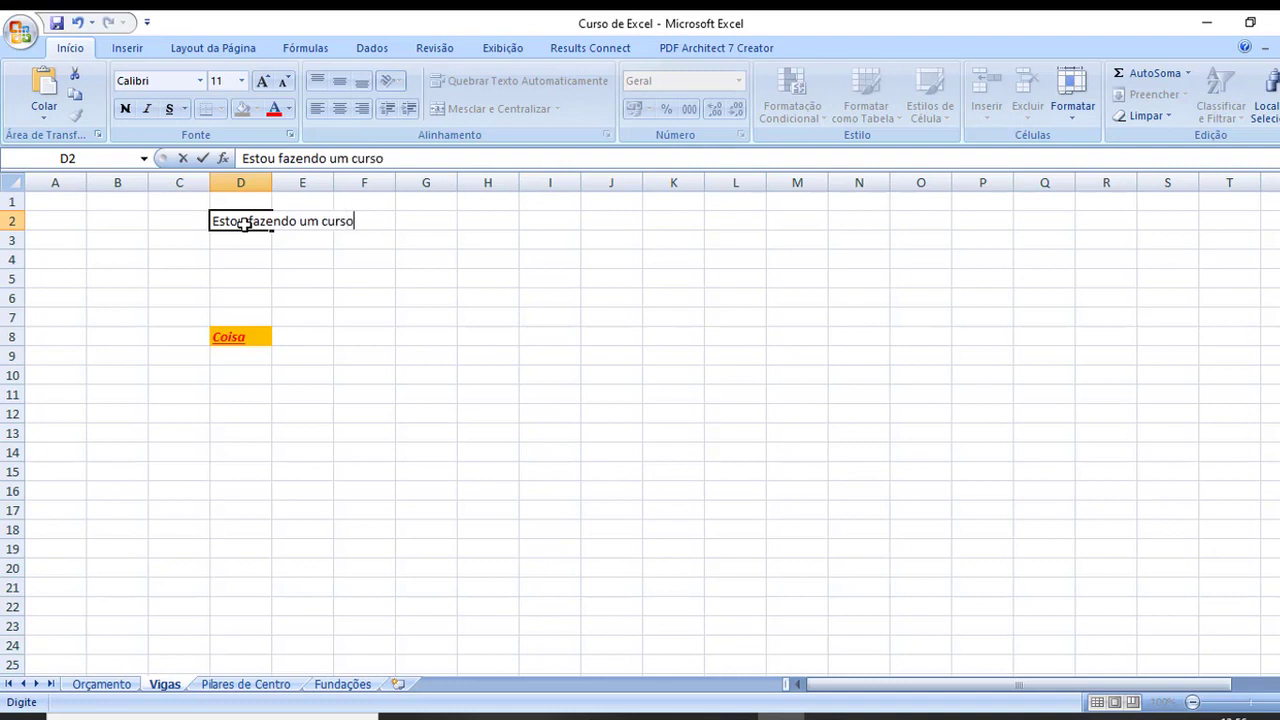
click(448, 308)
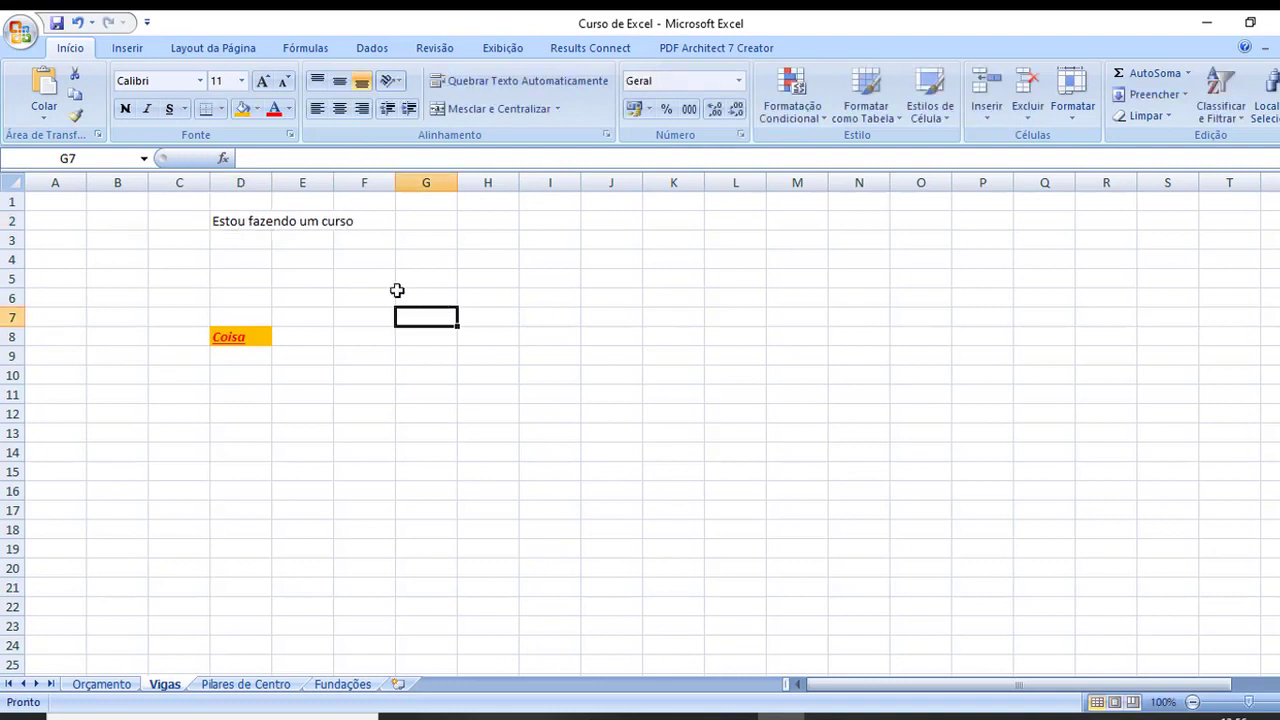
click(233, 217)
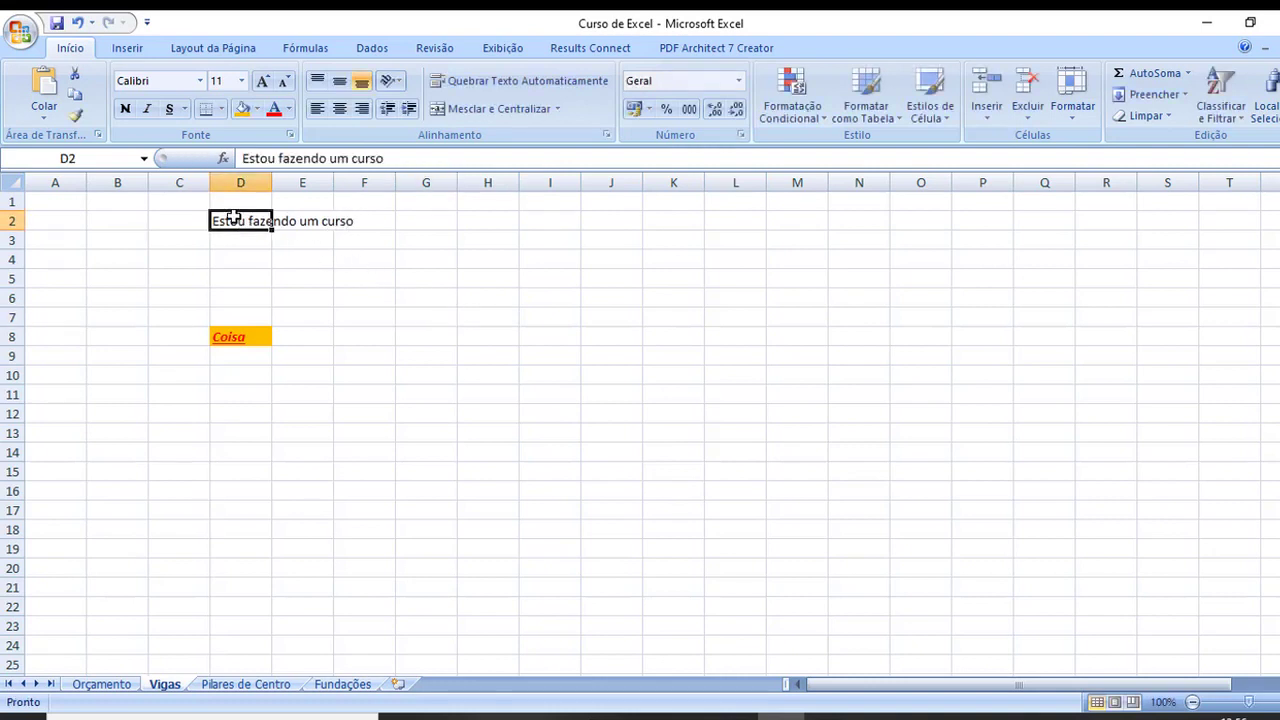
click(306, 222)
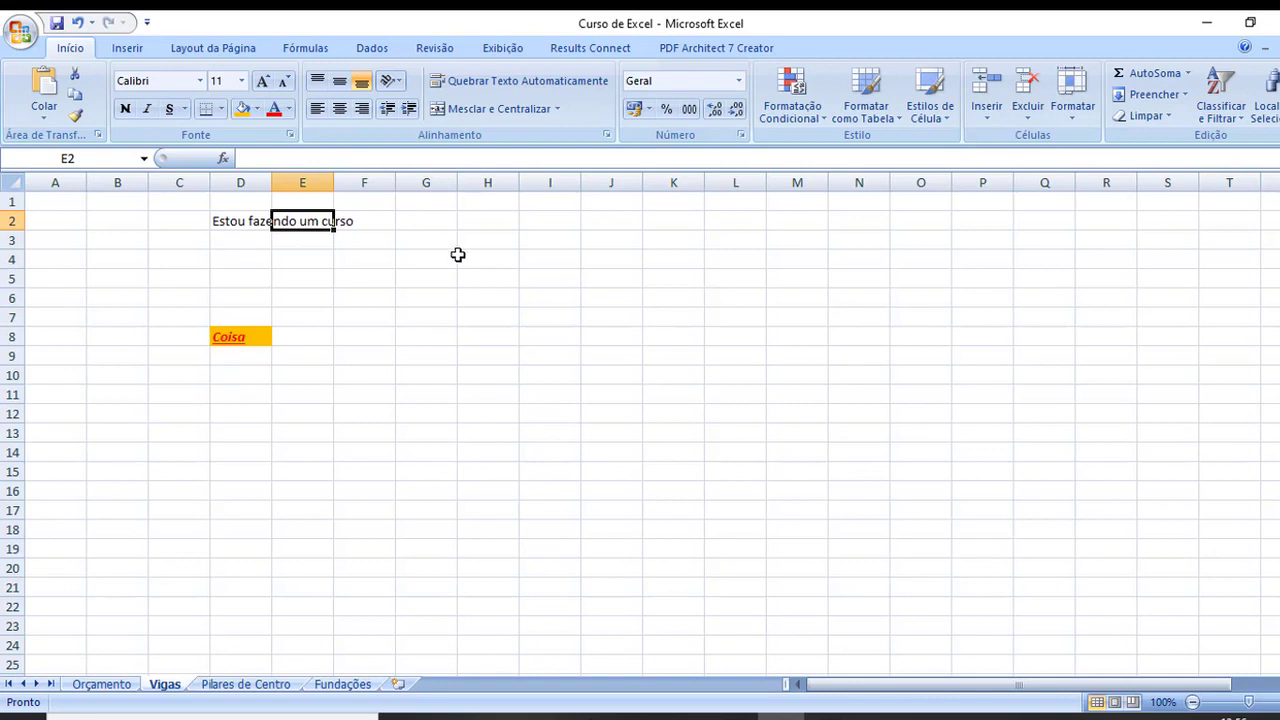
text(jddlkfdld)
drag(457, 255, 400, 270)
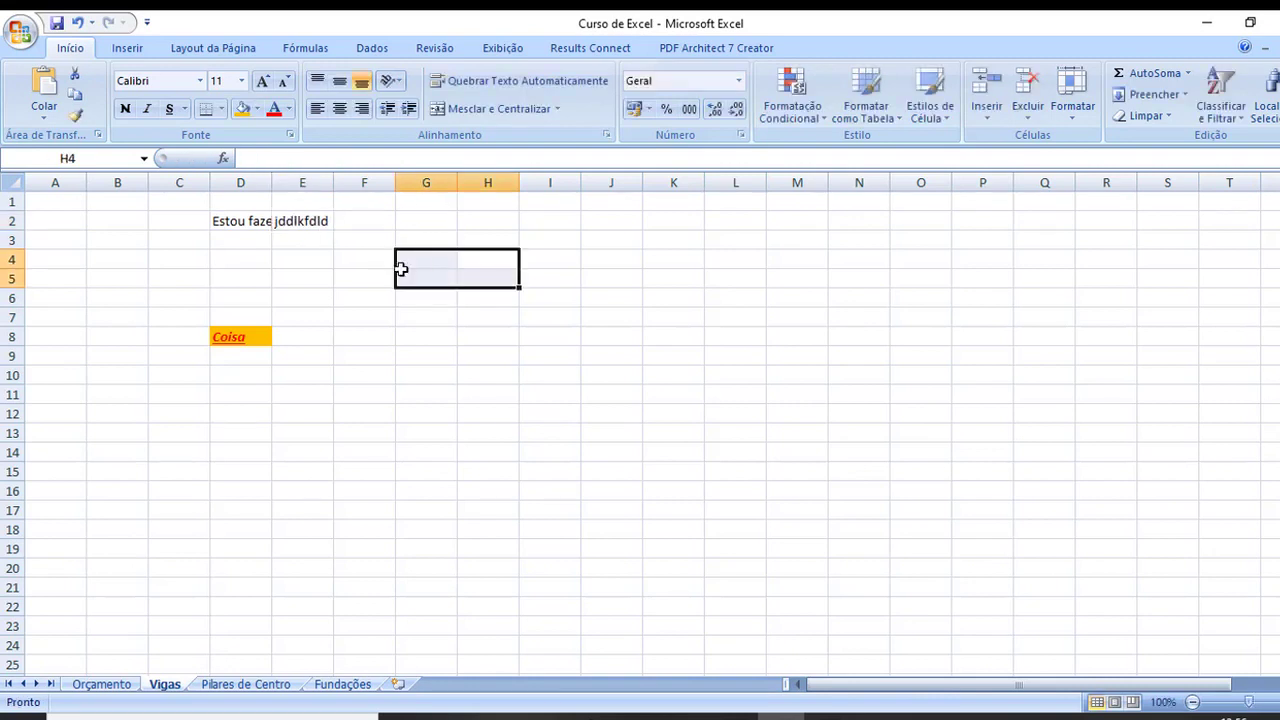
click(227, 222)
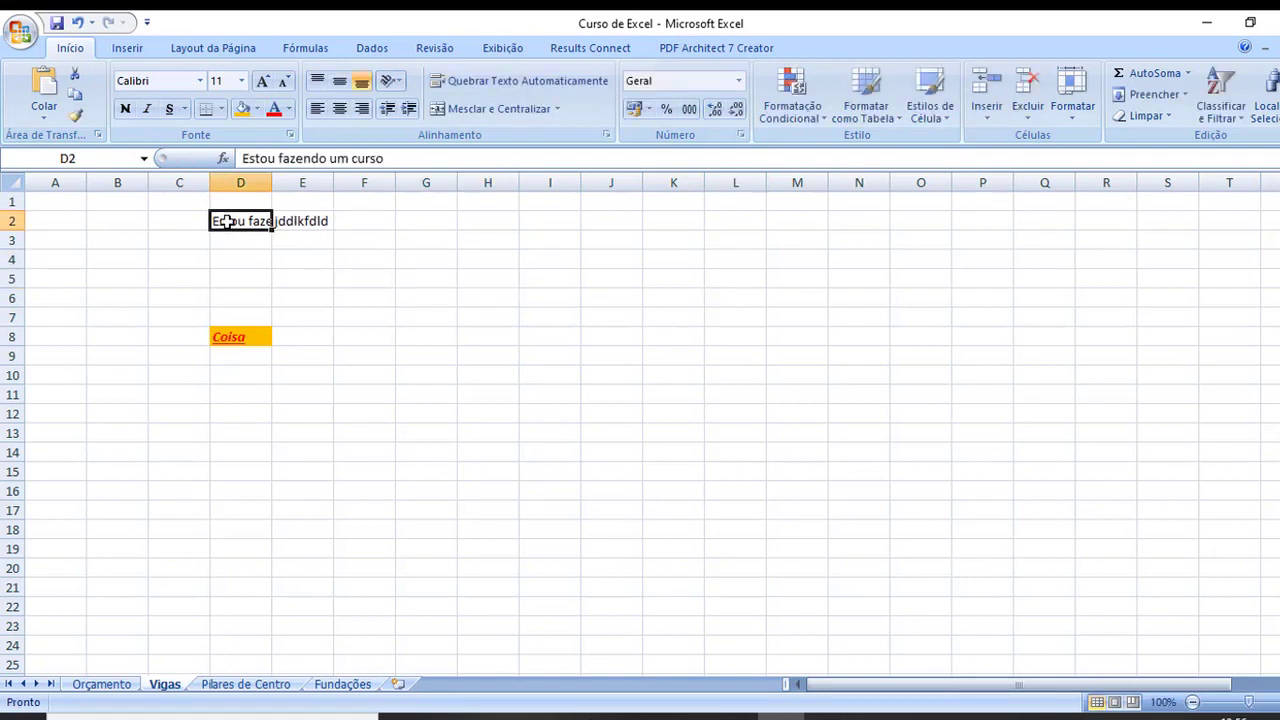
click(296, 222)
click(225, 222)
click(310, 222)
click(252, 221)
click(313, 227)
click(343, 160)
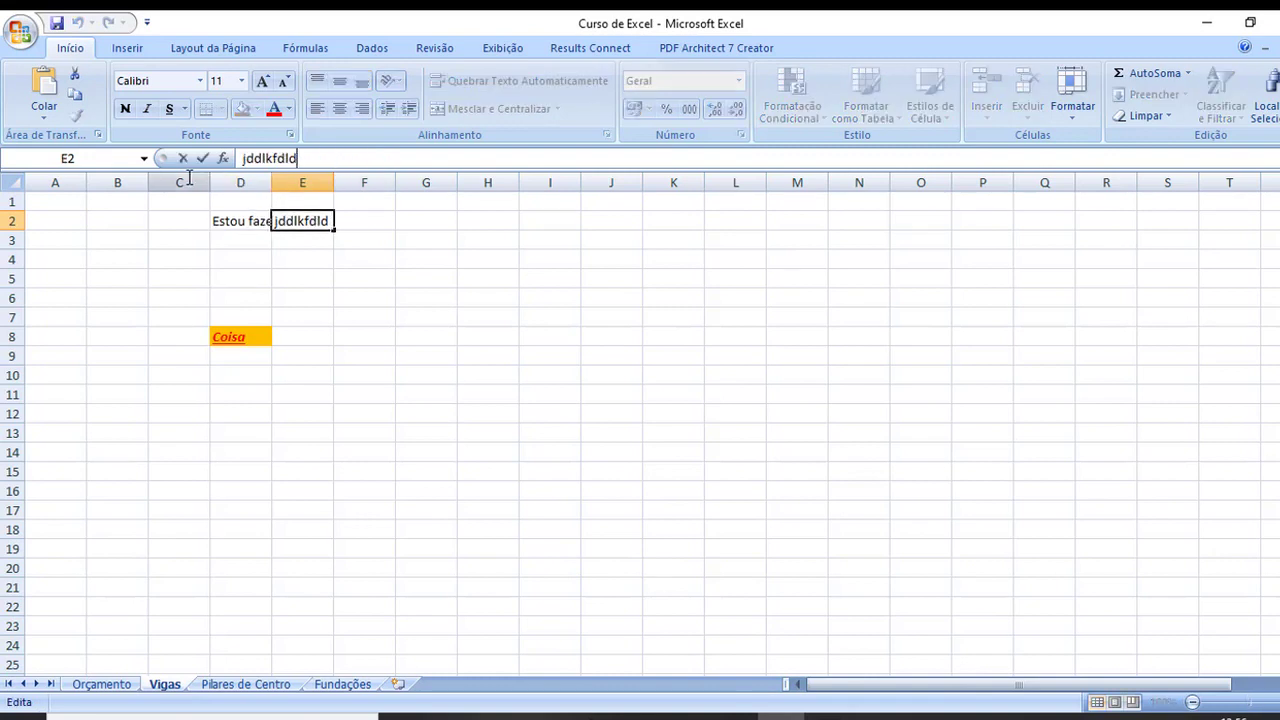
drag(309, 157, 216, 158)
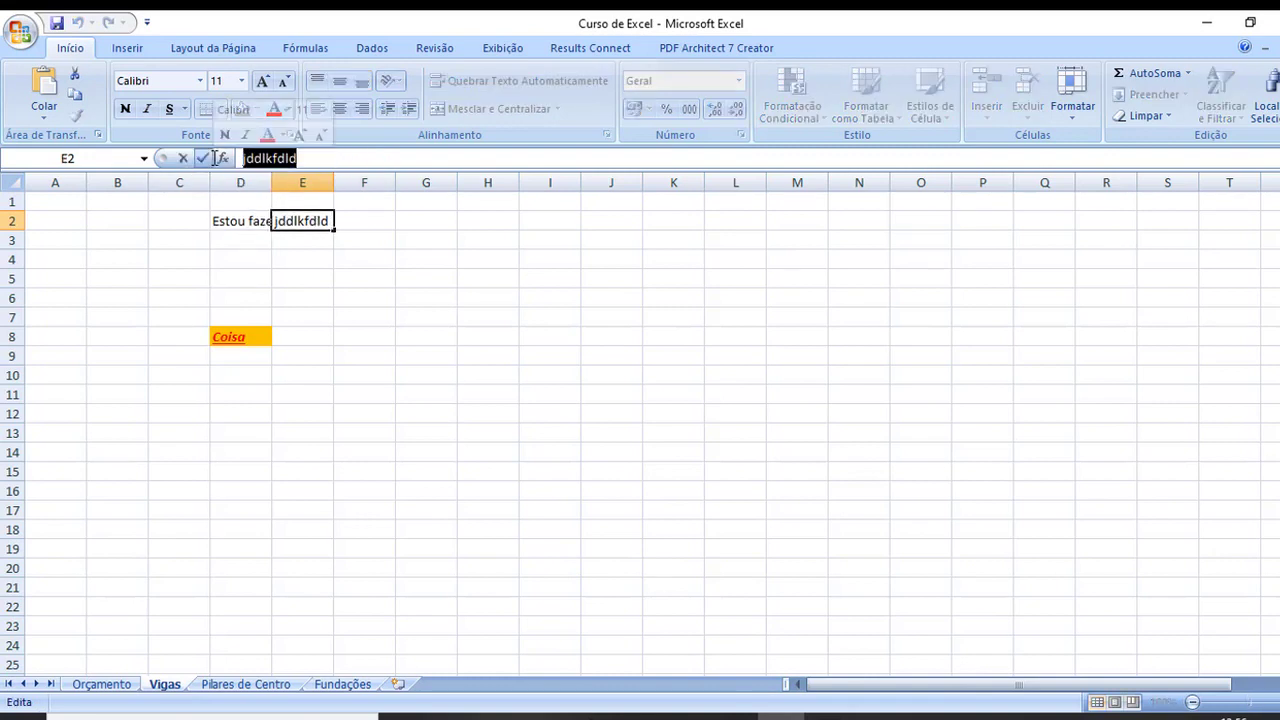
key(Delete)
Merge and center cells D2:F2 around 'Estou fazendo um curso'.
click(386, 354)
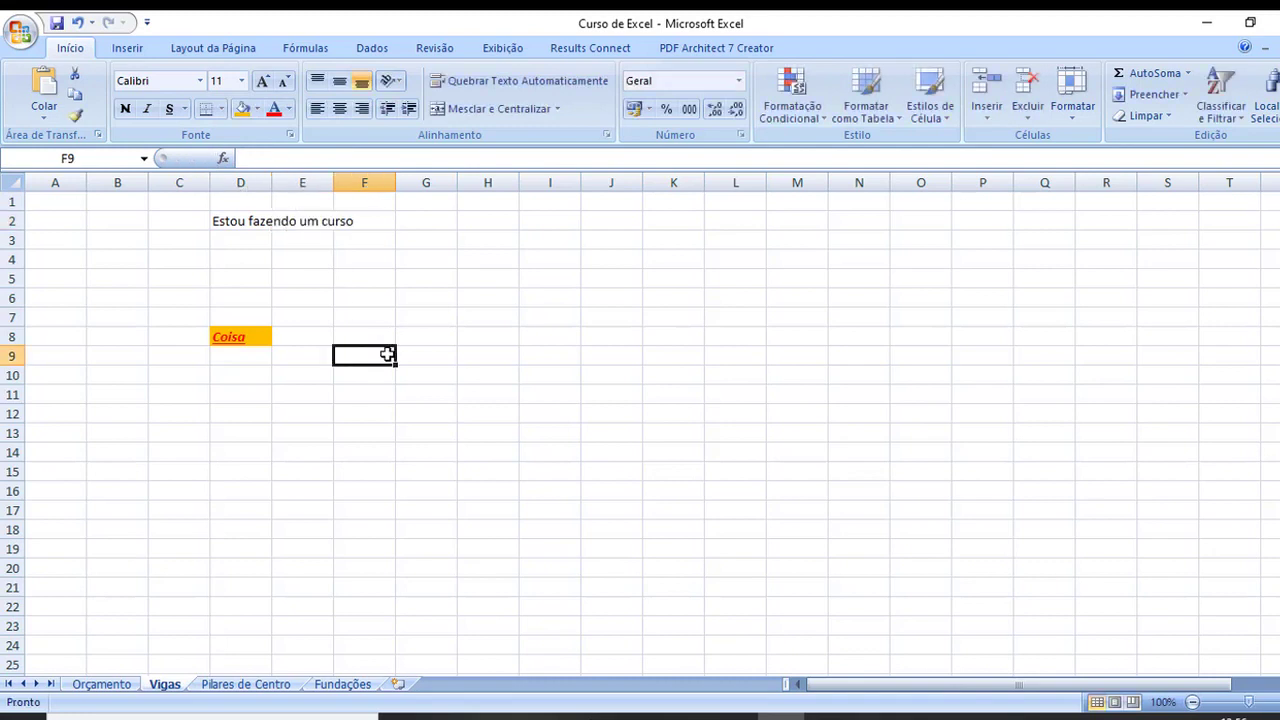
drag(242, 229, 346, 217)
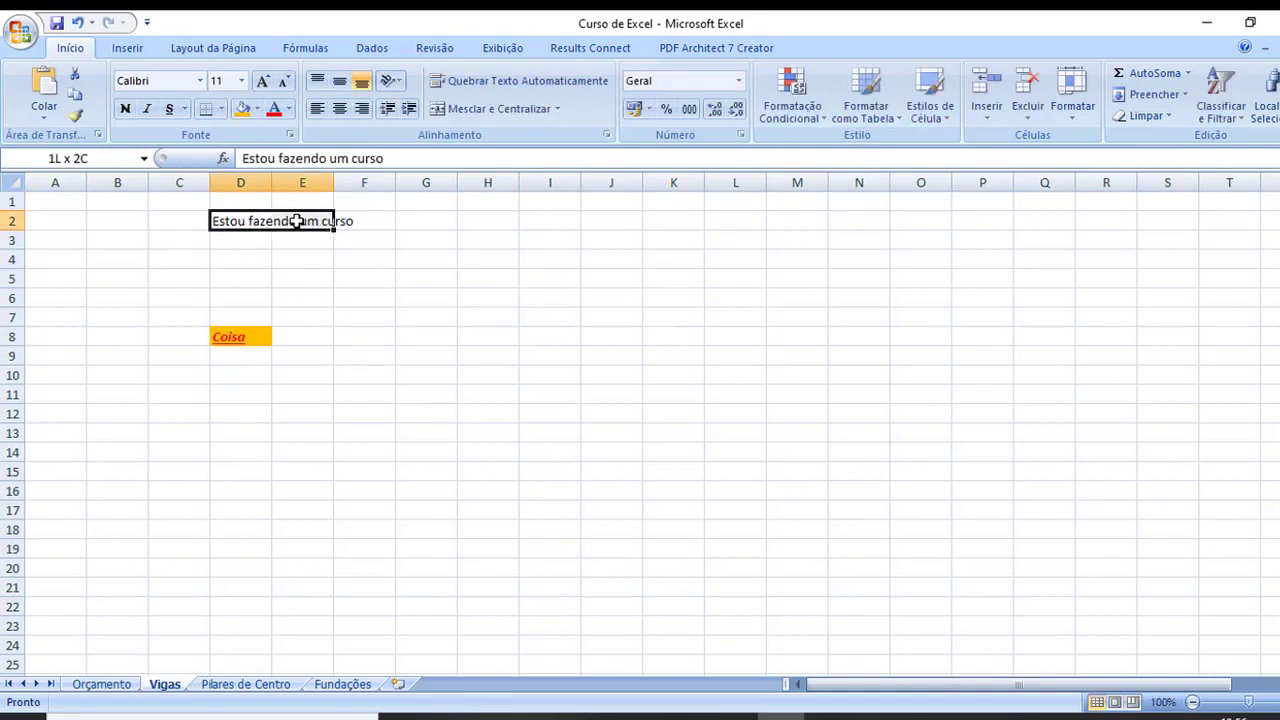
click(478, 108)
click(456, 317)
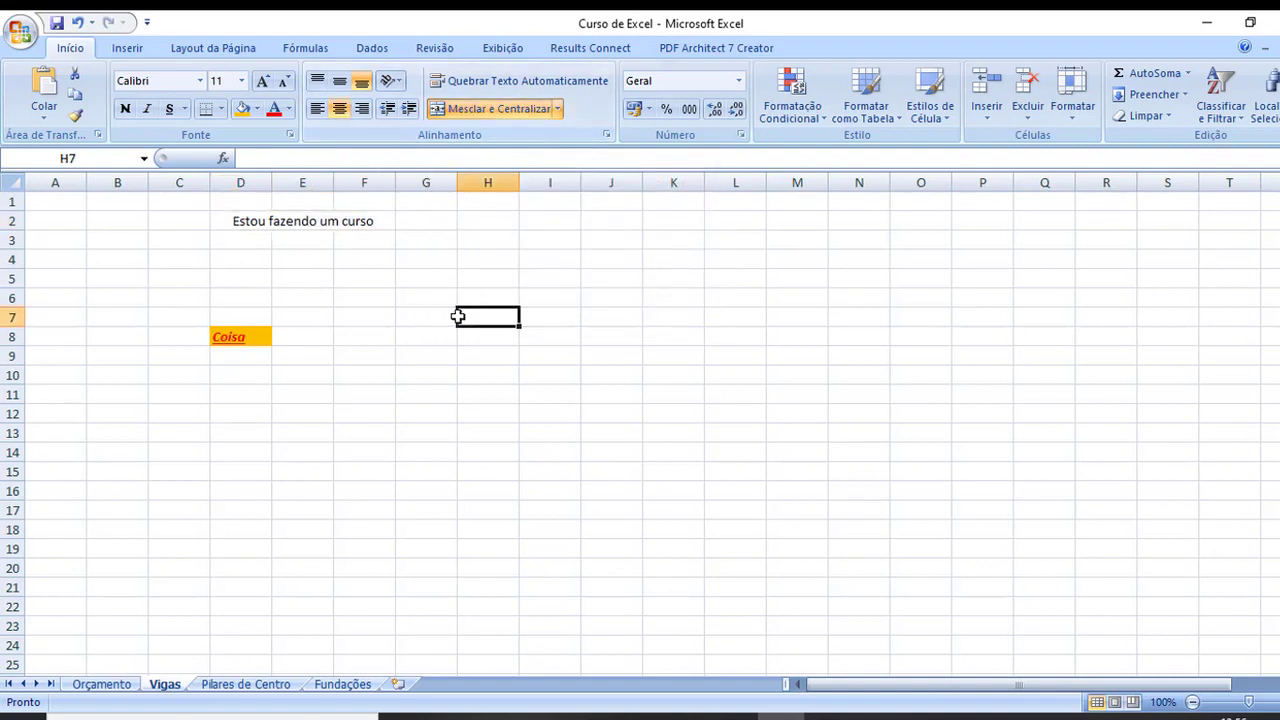
click(332, 220)
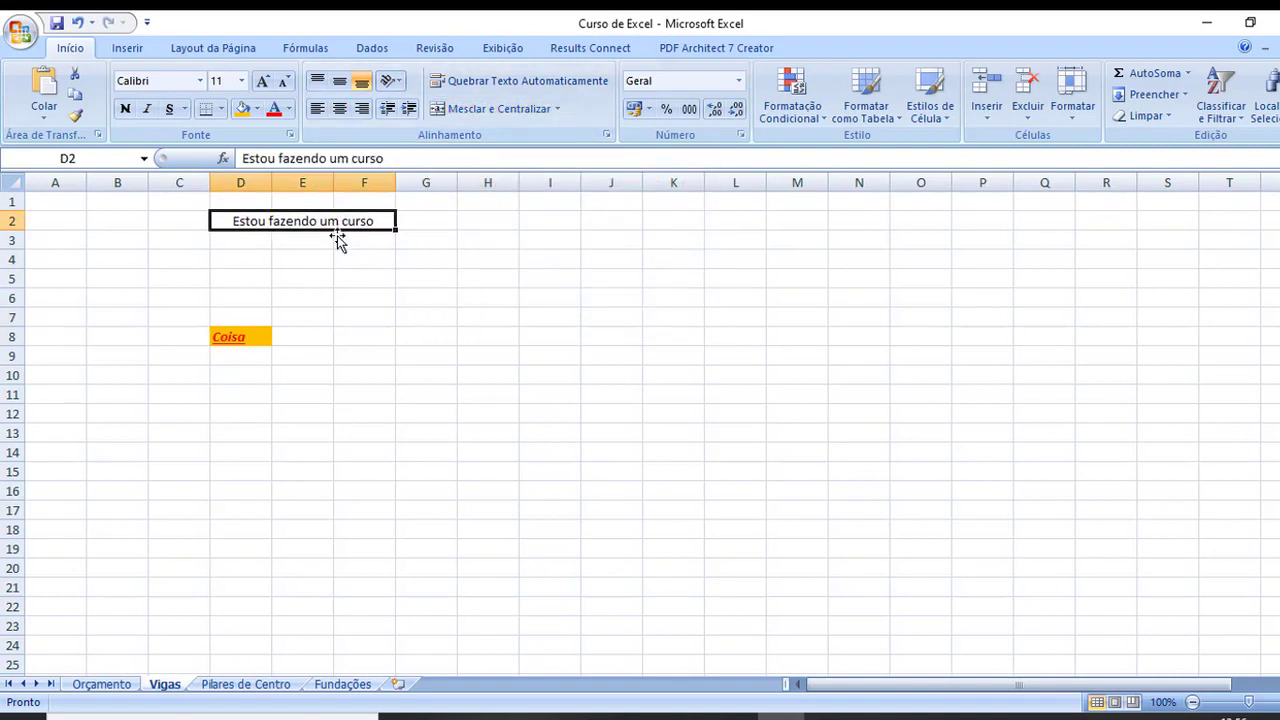
click(401, 332)
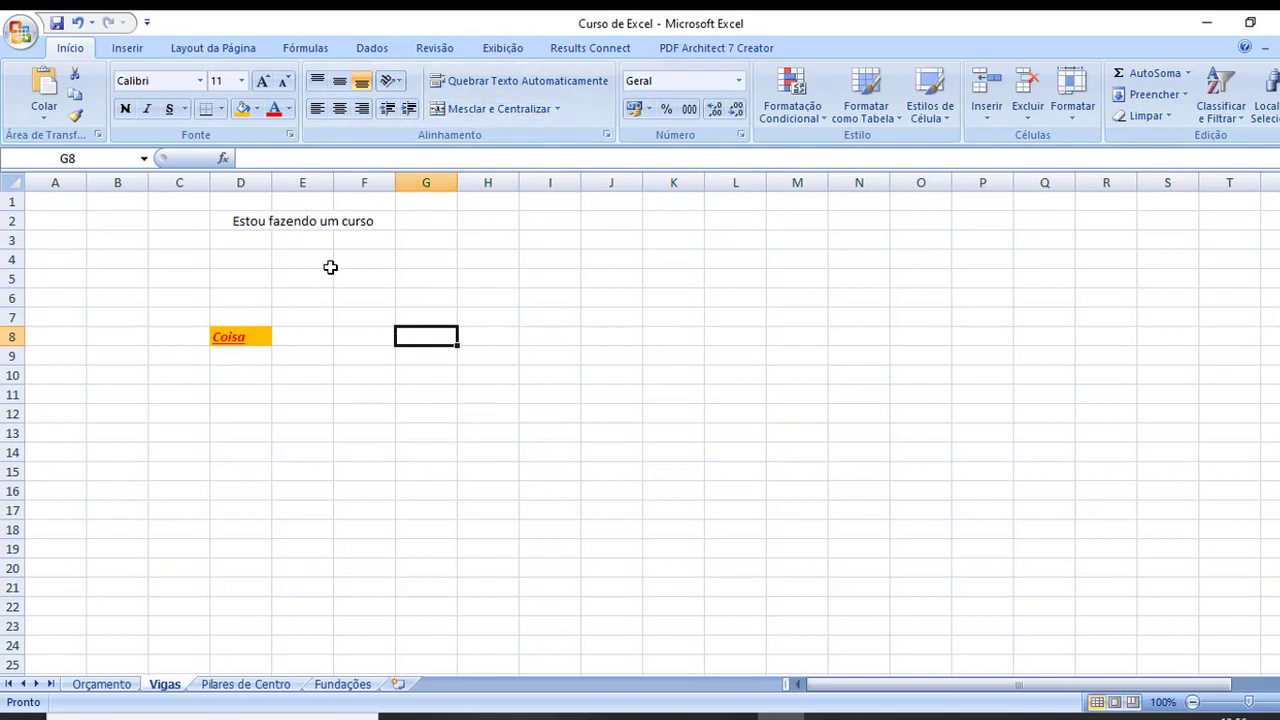
Try left, center and right alignment on the merged cell, ending right-aligned.
click(303, 221)
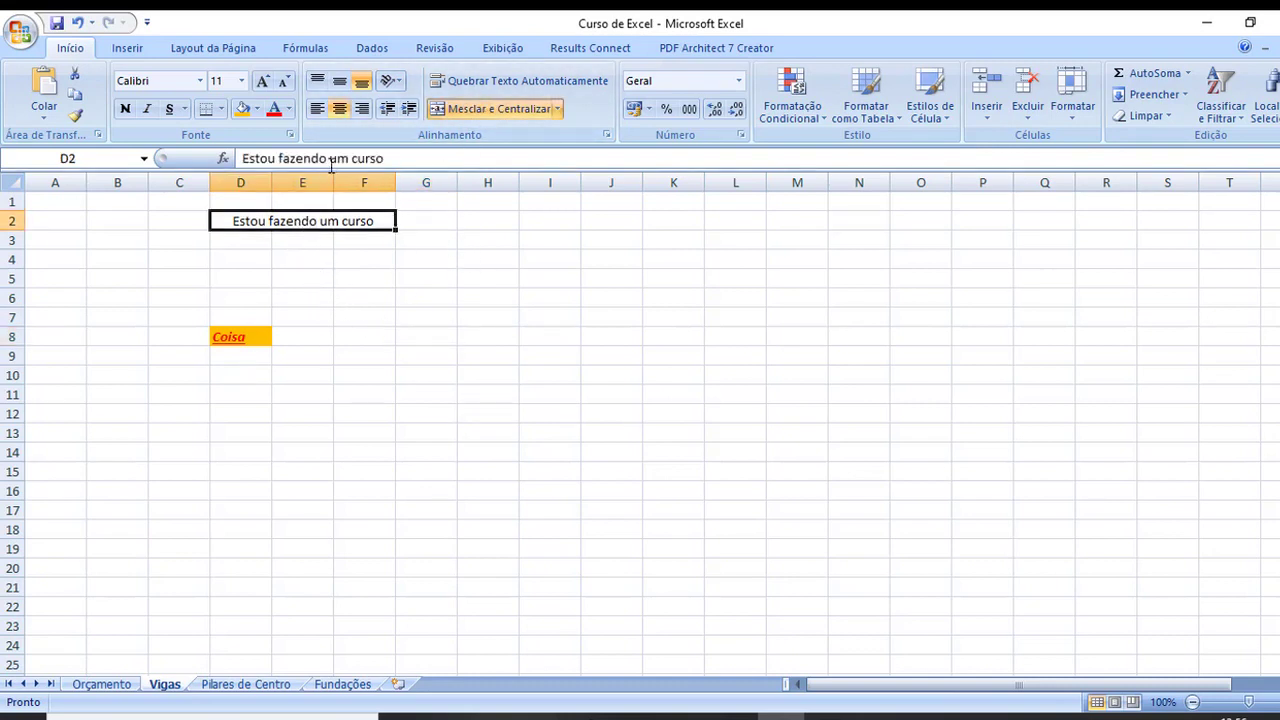
click(317, 109)
click(340, 109)
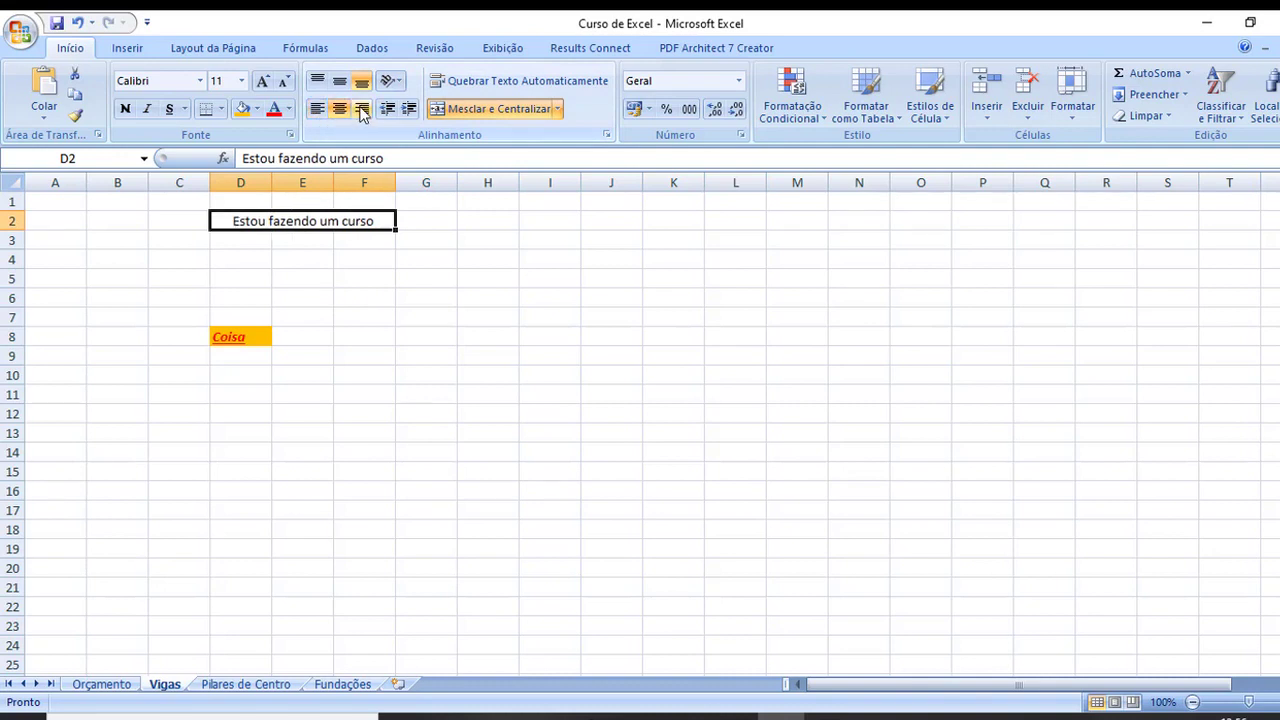
click(362, 109)
click(317, 109)
click(340, 109)
click(362, 109)
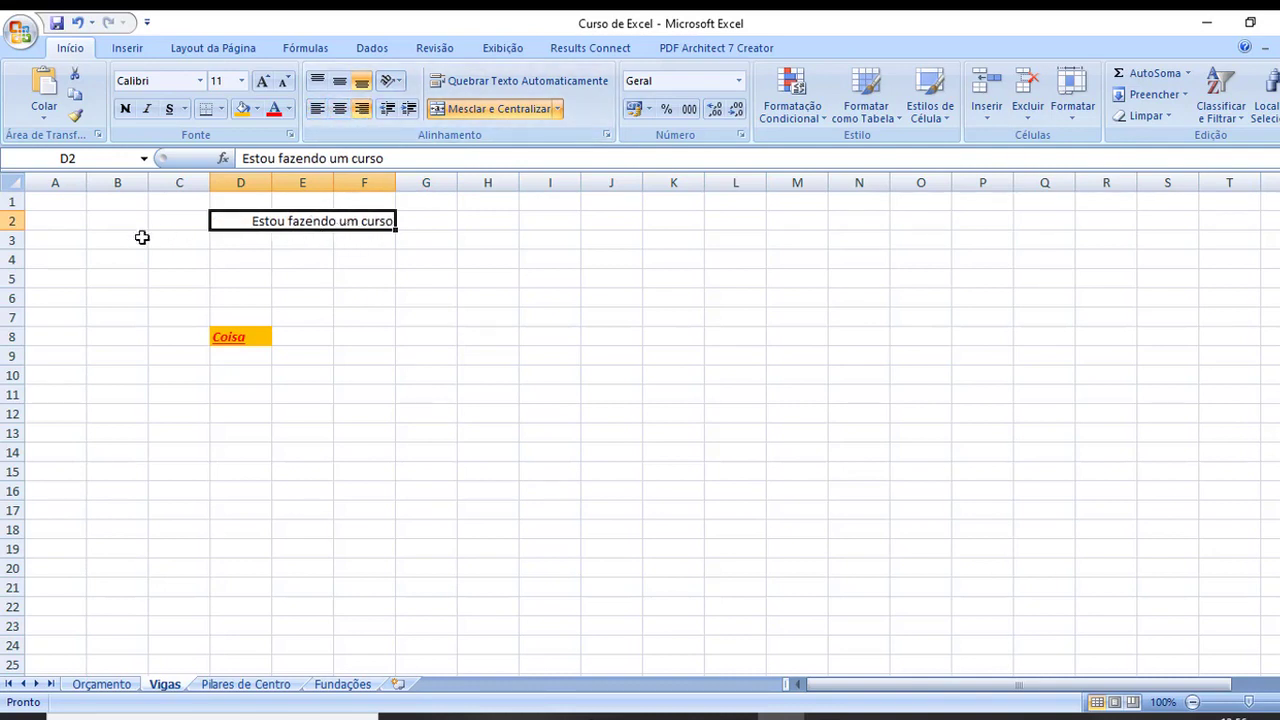
Make row 2 taller and try middle, top, bottom alignment and vertical text orientation.
drag(20, 230, 20, 262)
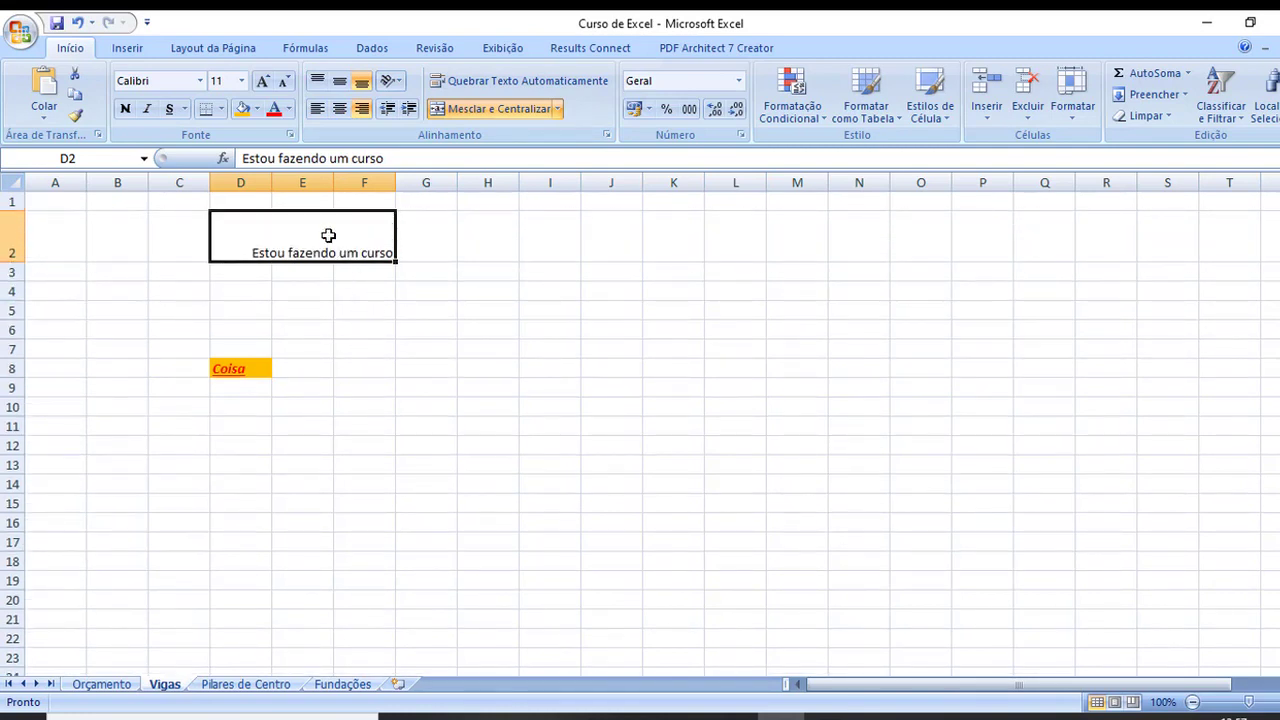
click(339, 84)
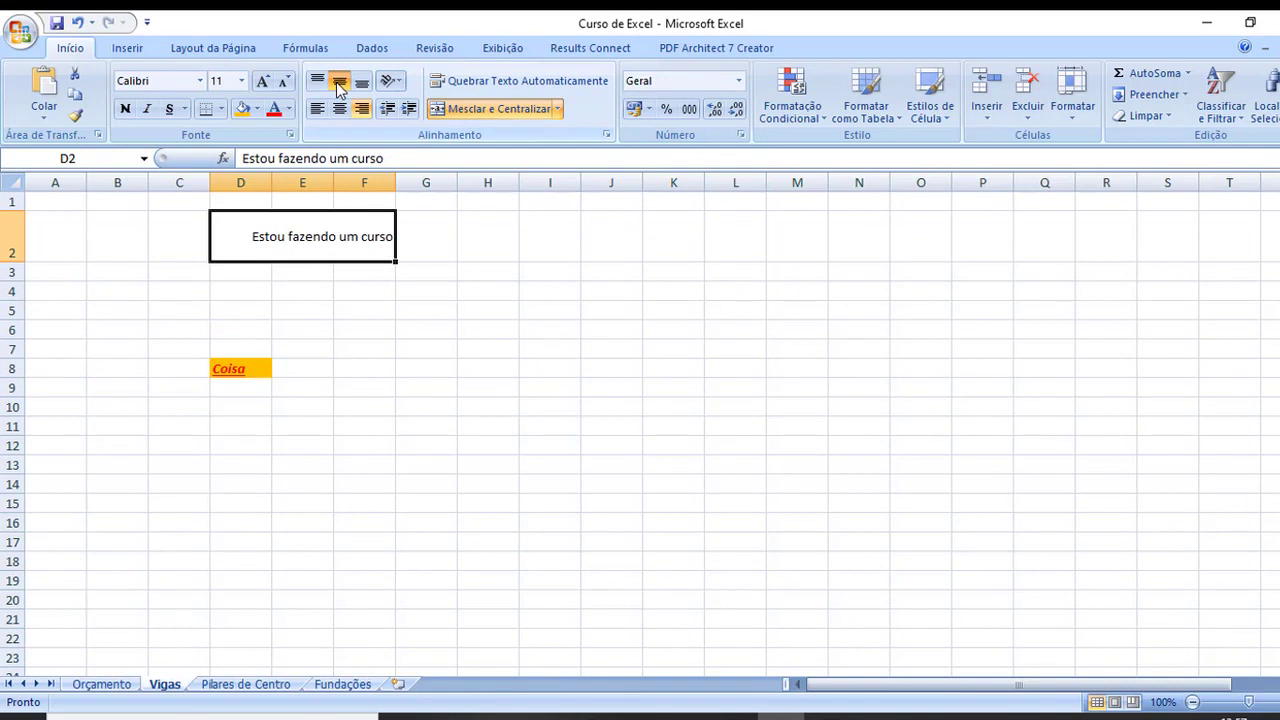
click(317, 81)
click(361, 82)
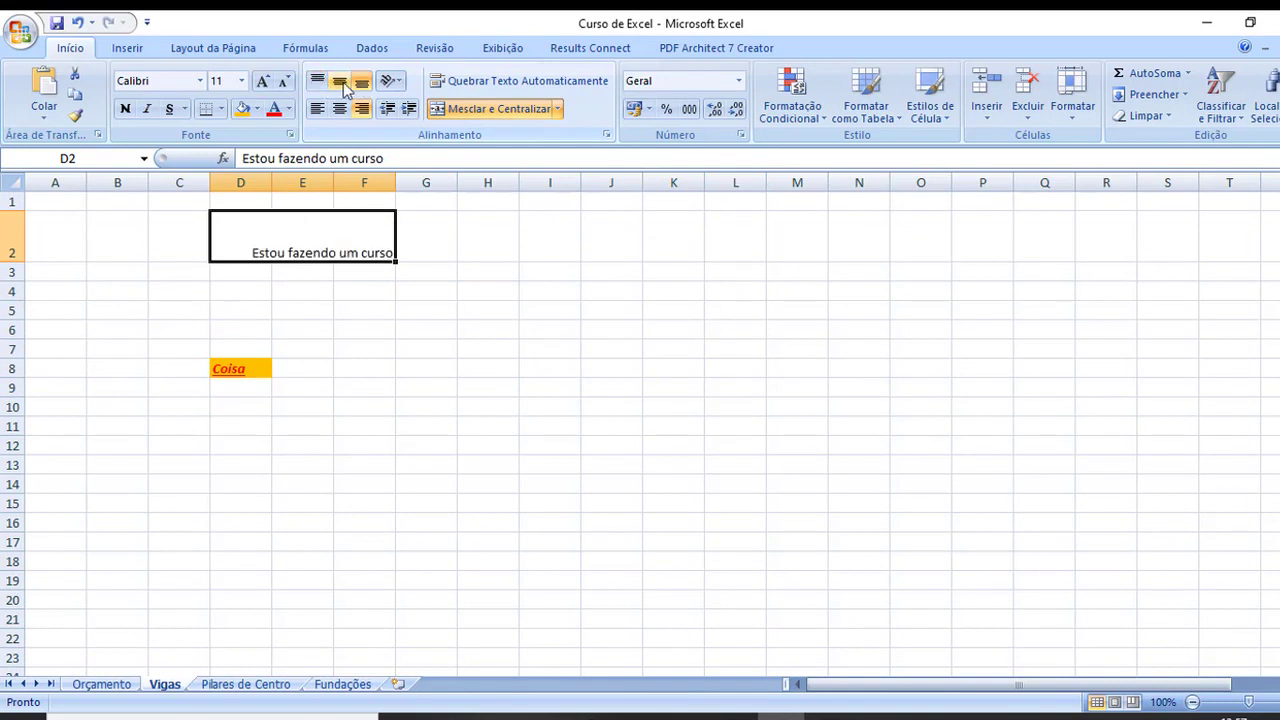
click(341, 84)
click(389, 80)
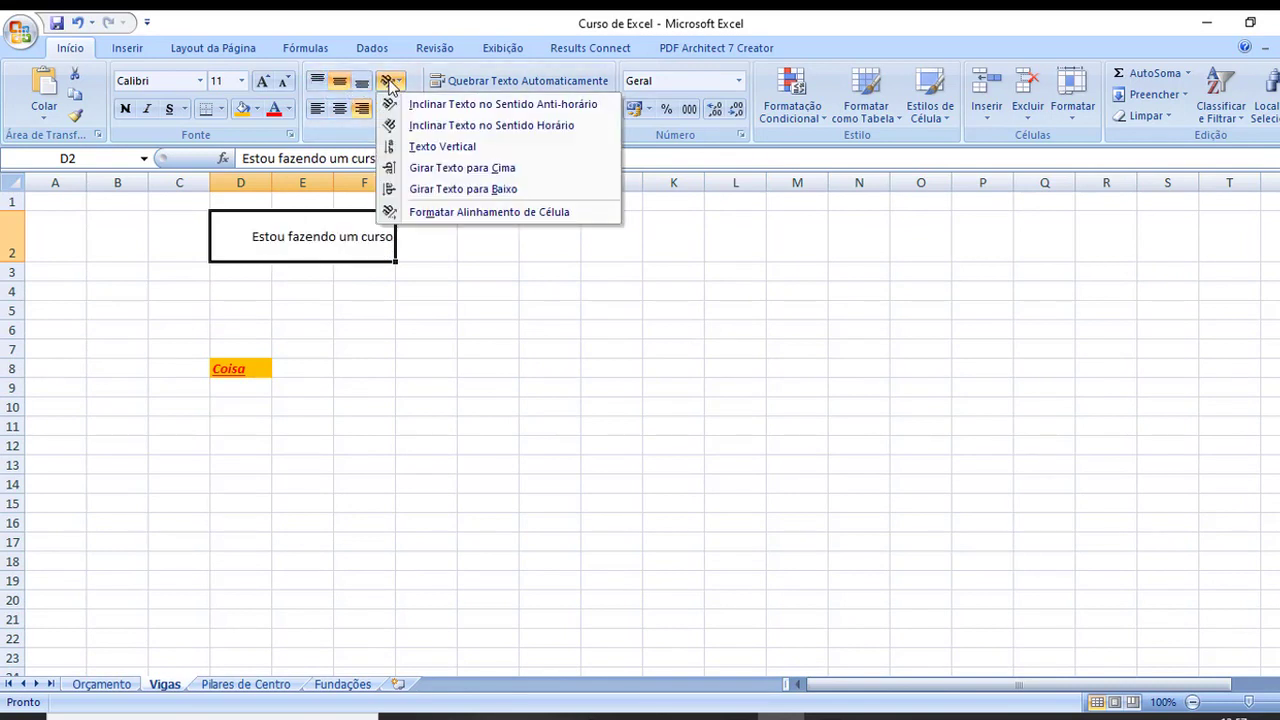
click(432, 148)
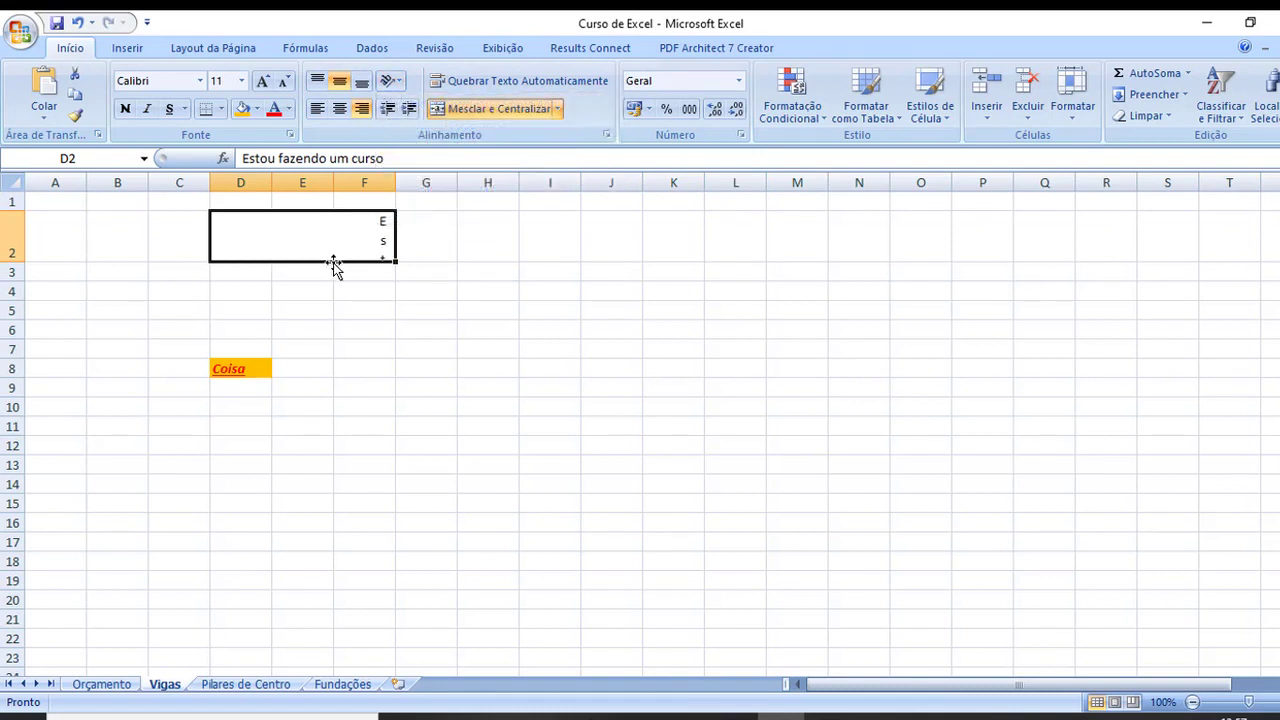
mouse_move(12, 262)
mouse_down()
mouse_move(34, 383)
mouse_move(29, 296)
mouse_up()
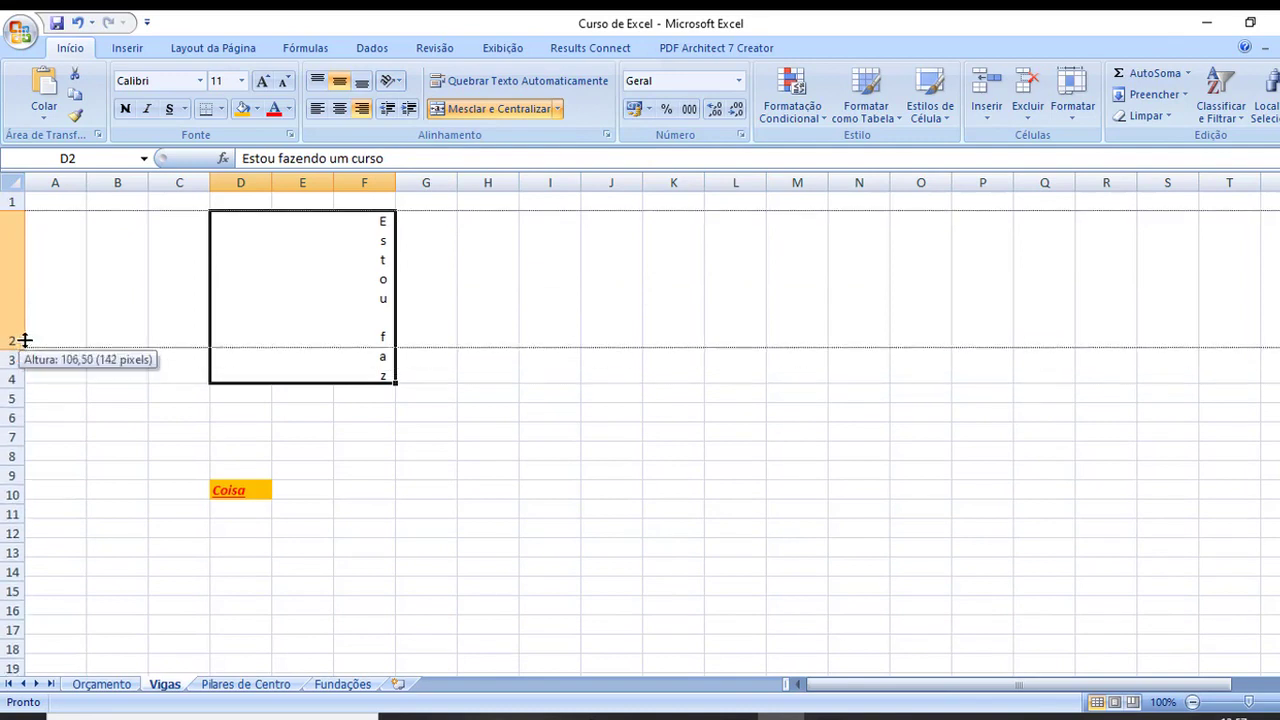
click(390, 80)
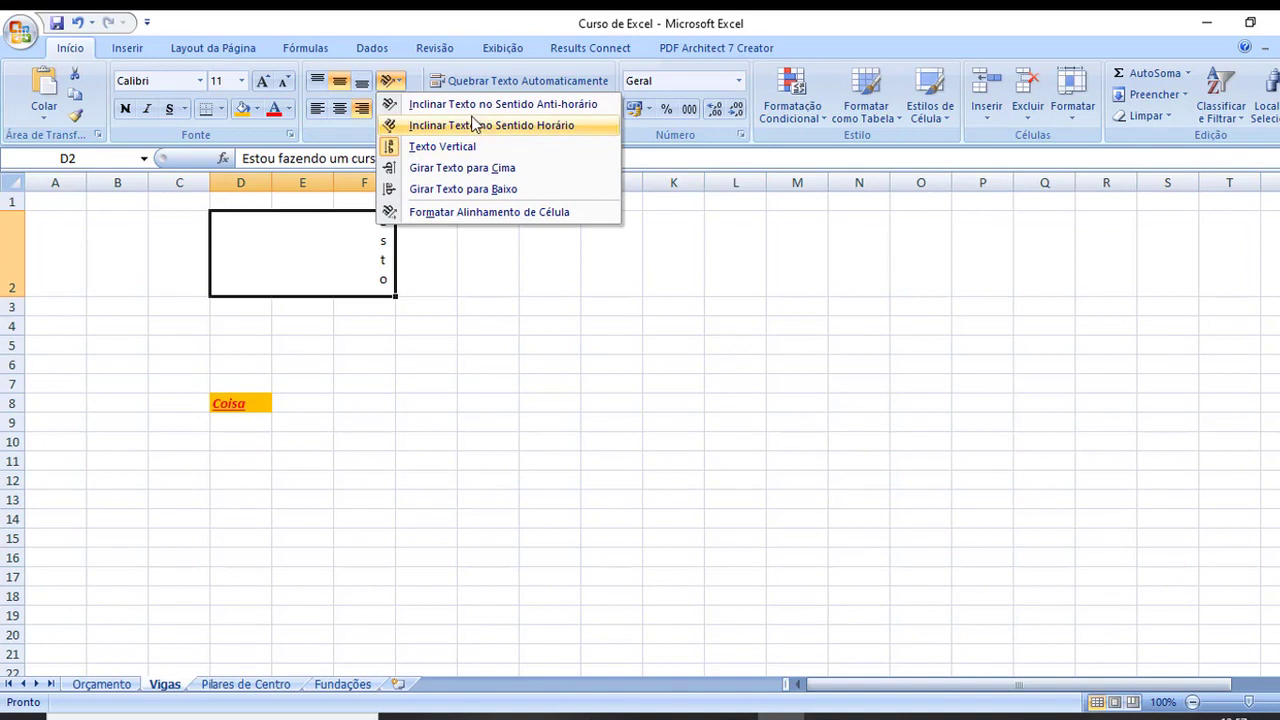
click(512, 290)
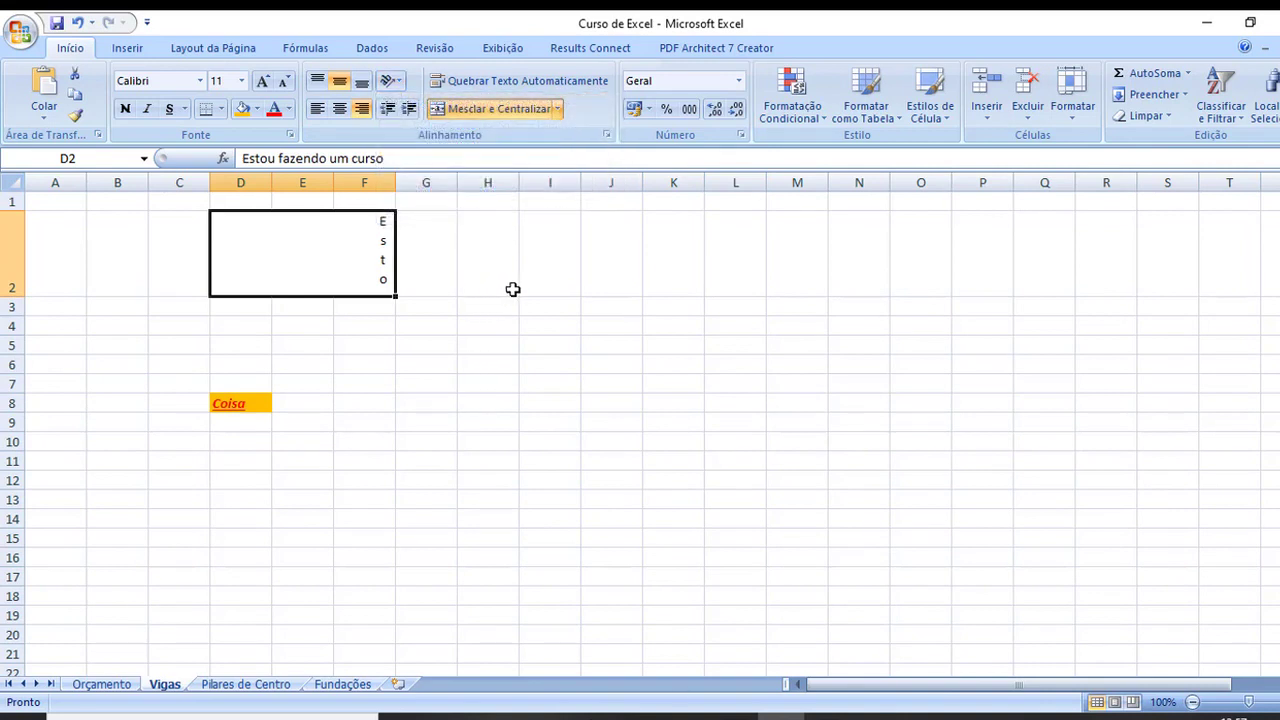
Undo the orientation, alignment and row-height changes with Ctrl+Z.
key(ctrl+z)
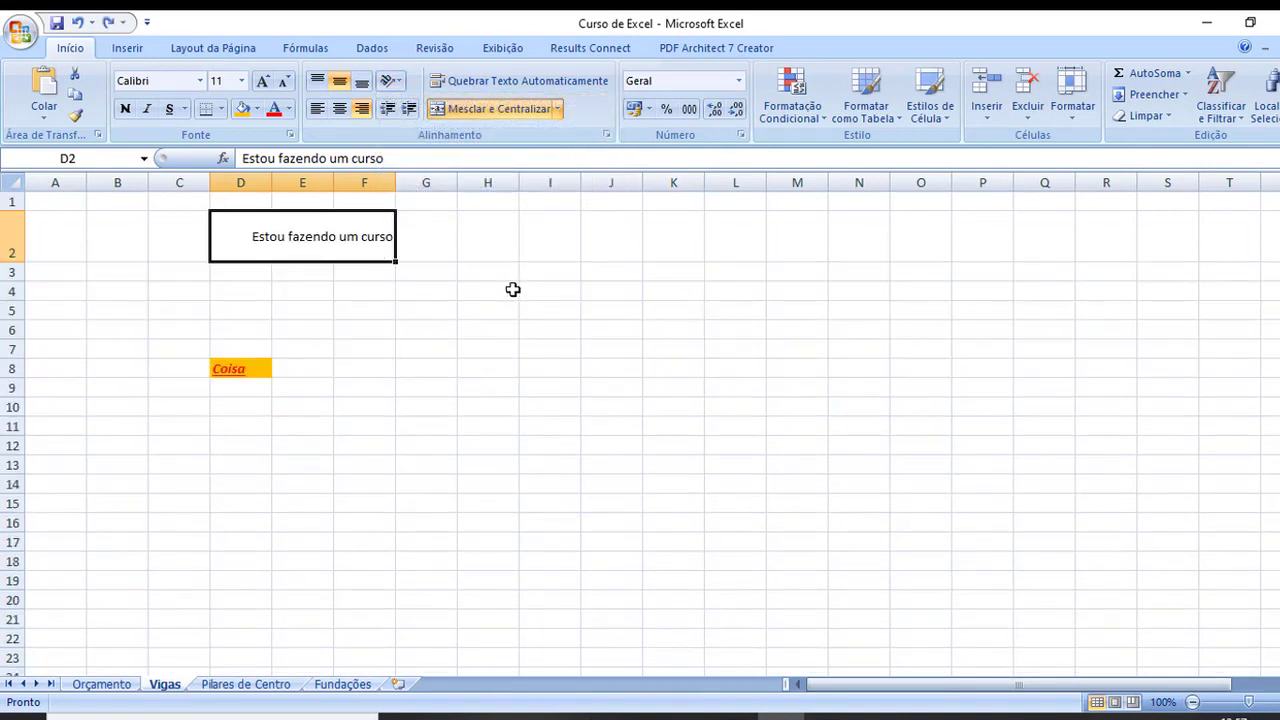
key(ctrl+z)
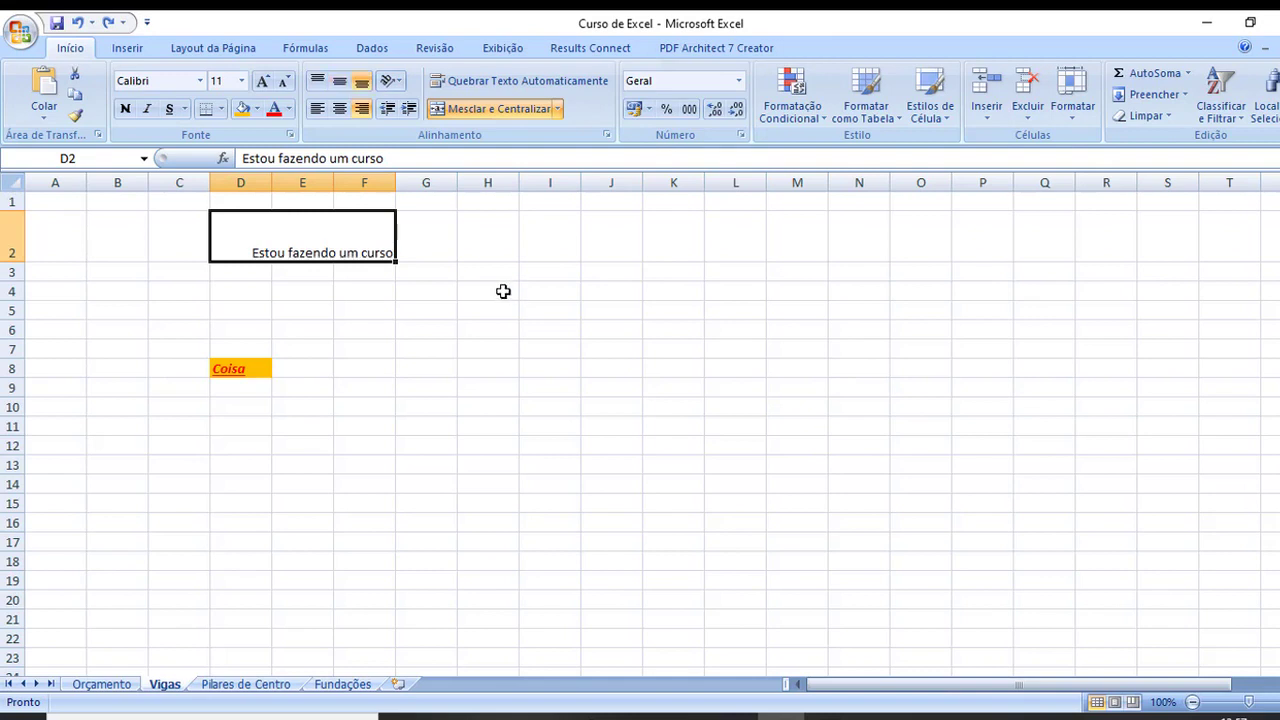
key(ctrl+z)
key(ctrl+z)
key(ctrl+z)
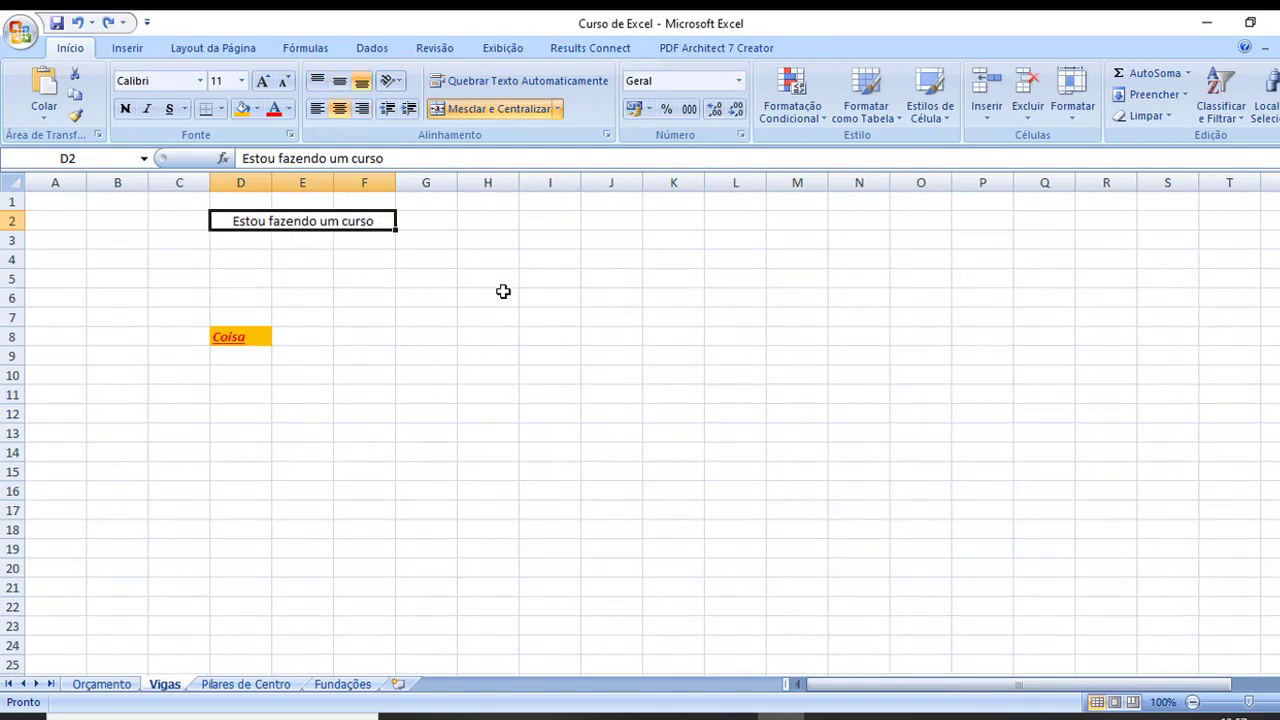
key(ctrl+z)
key(ctrl+z)
key(ctrl+z)
key(ctrl+z)
Select cell F5 on the empty Vigas sheet to enter a value.
click(357, 276)
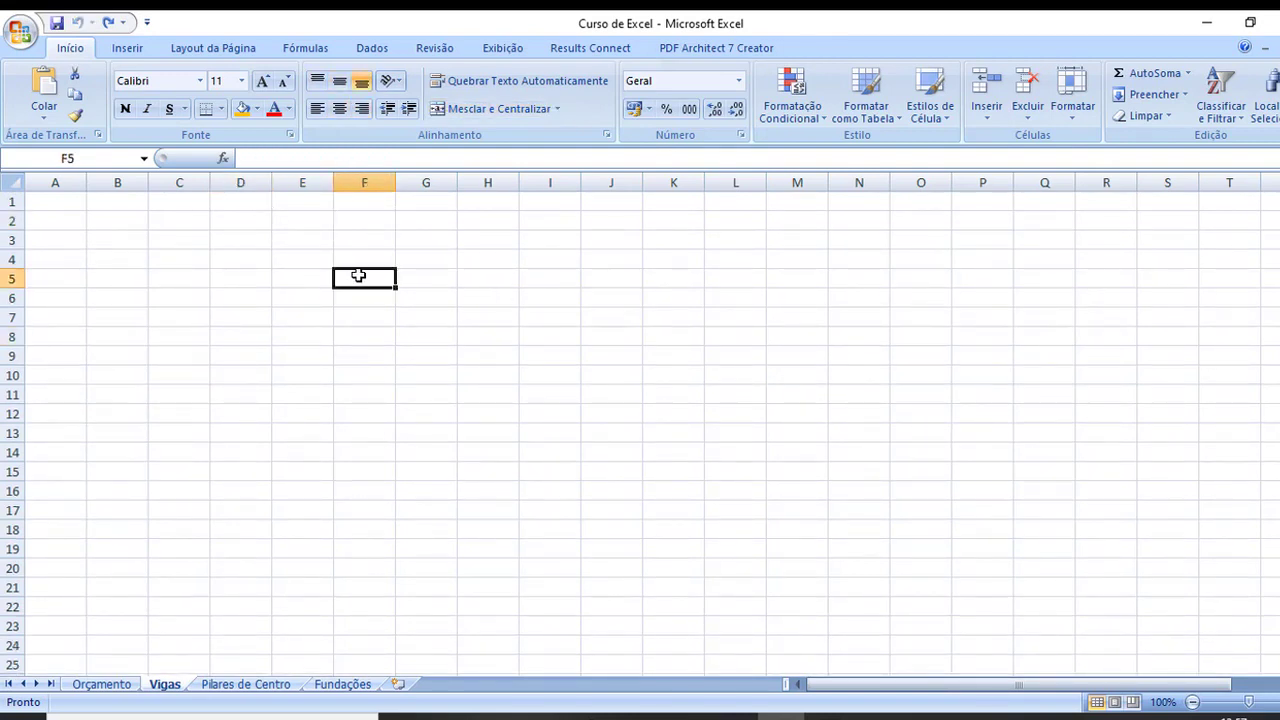
click(187, 280)
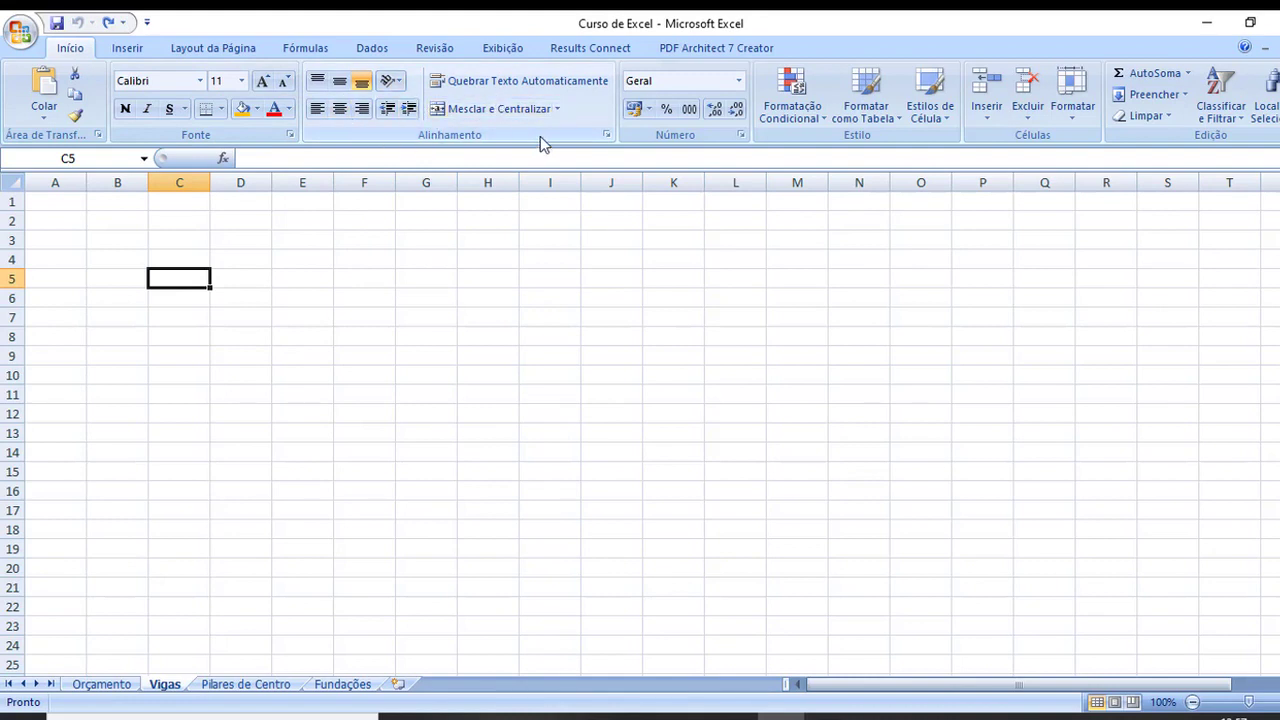
click(353, 278)
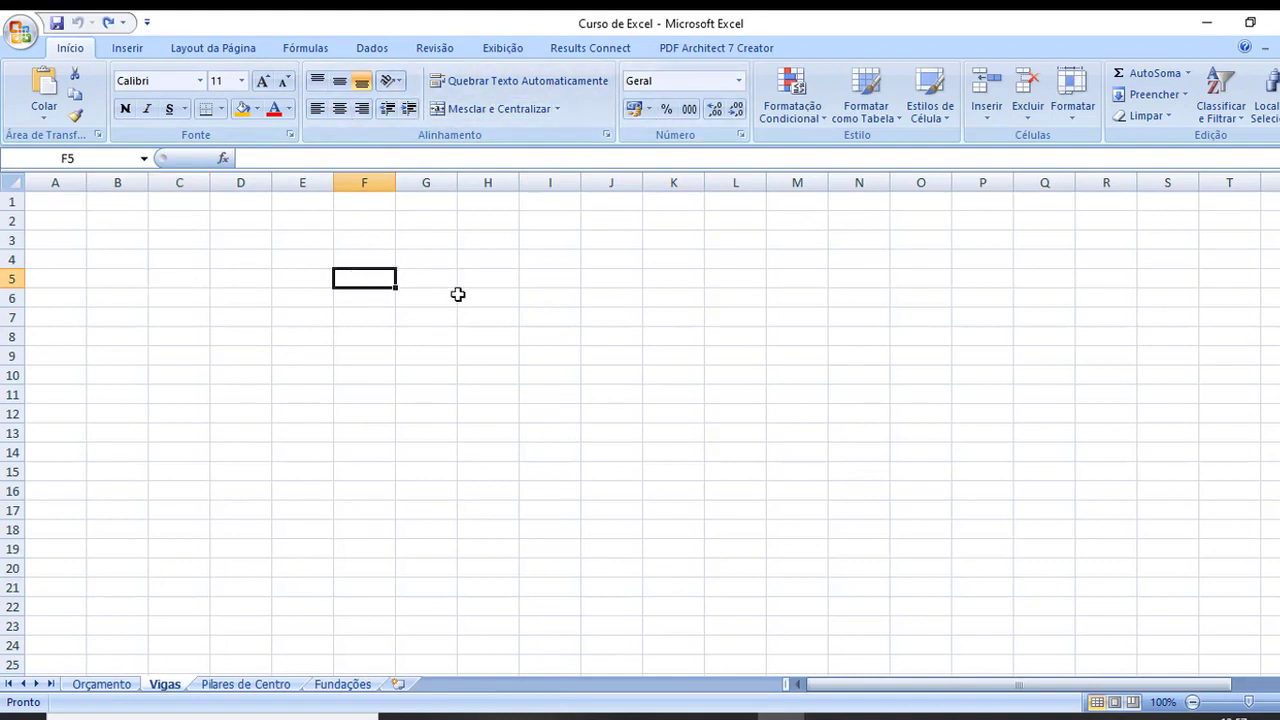
Enter 54 in F5 and format it as R$ Português accounting currency.
text(54)
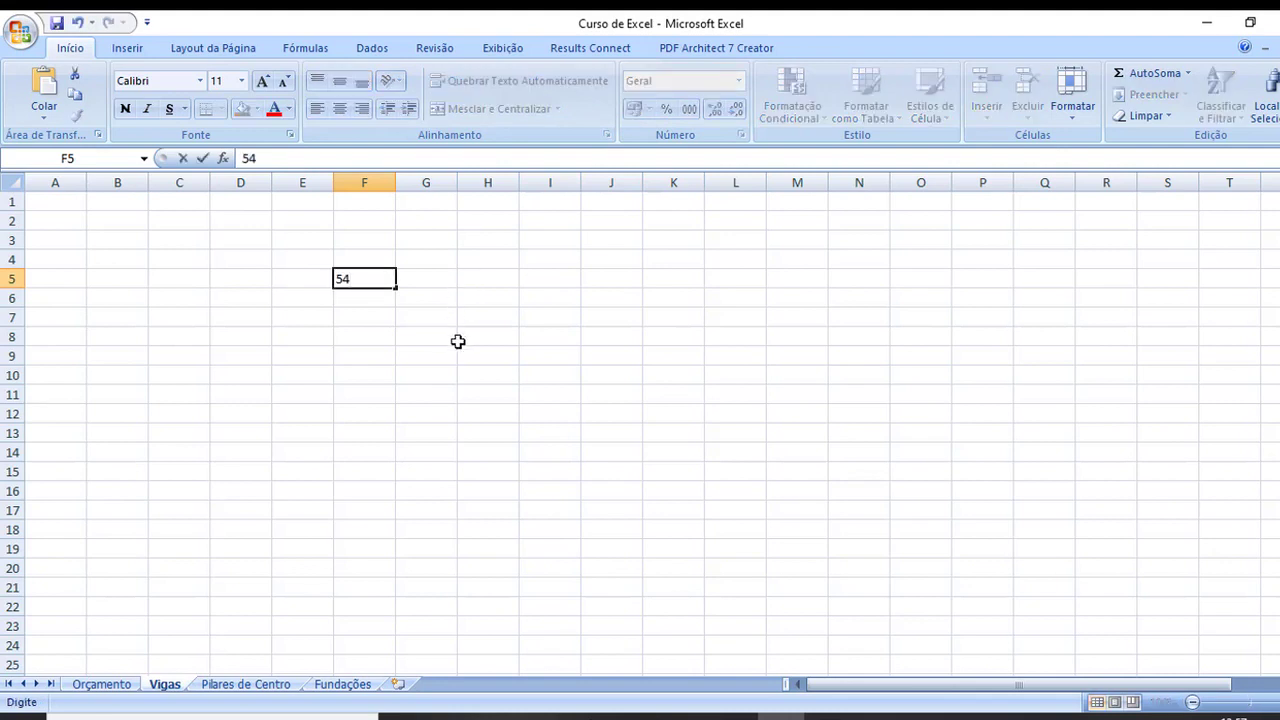
click(467, 353)
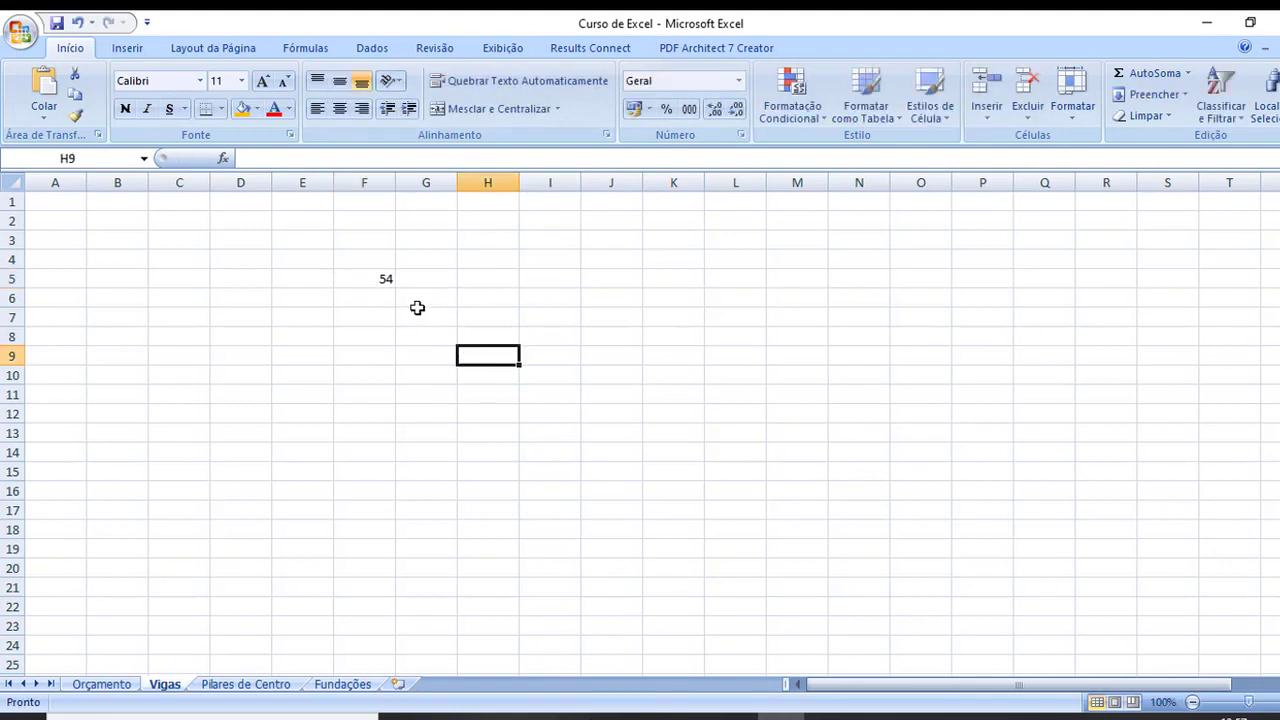
click(374, 284)
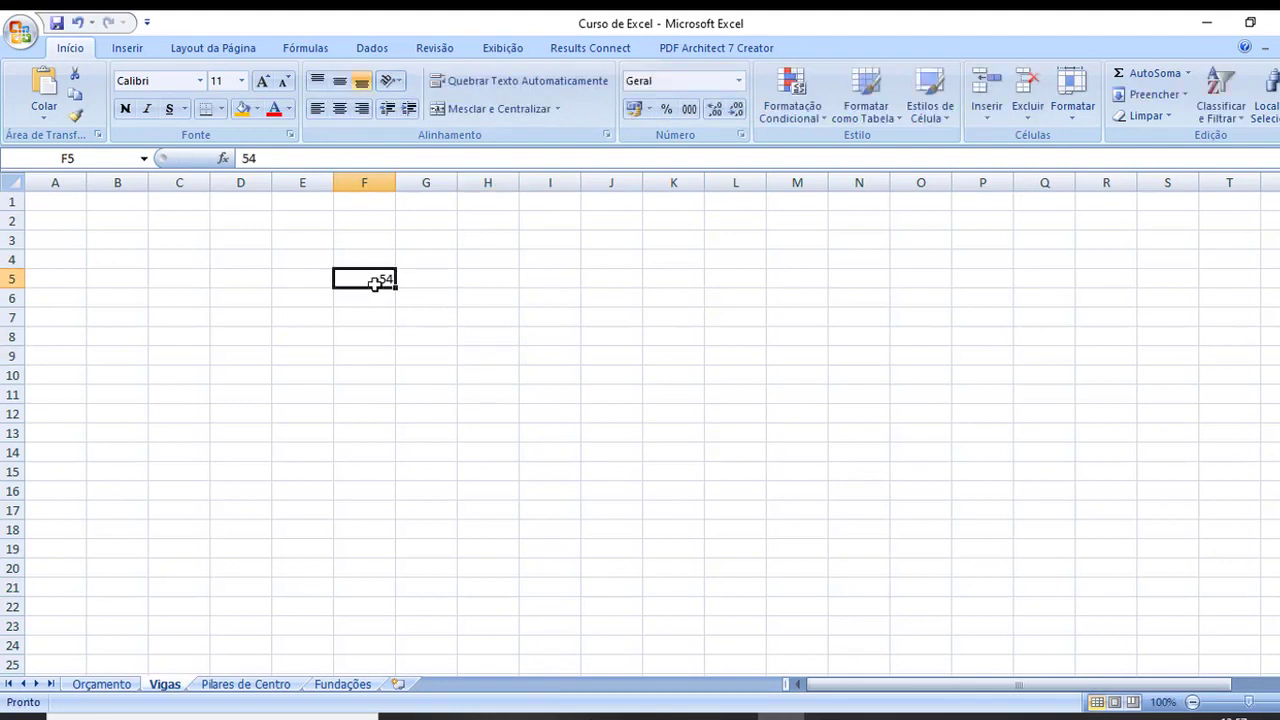
click(648, 109)
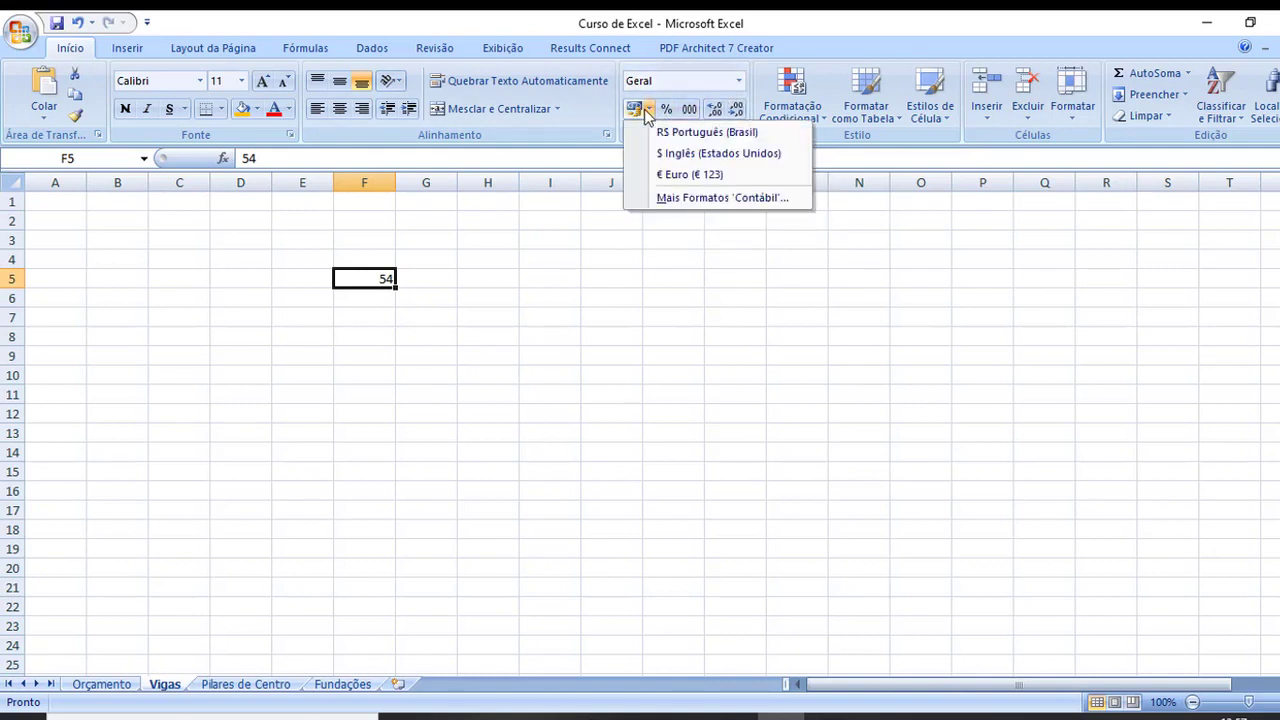
click(657, 134)
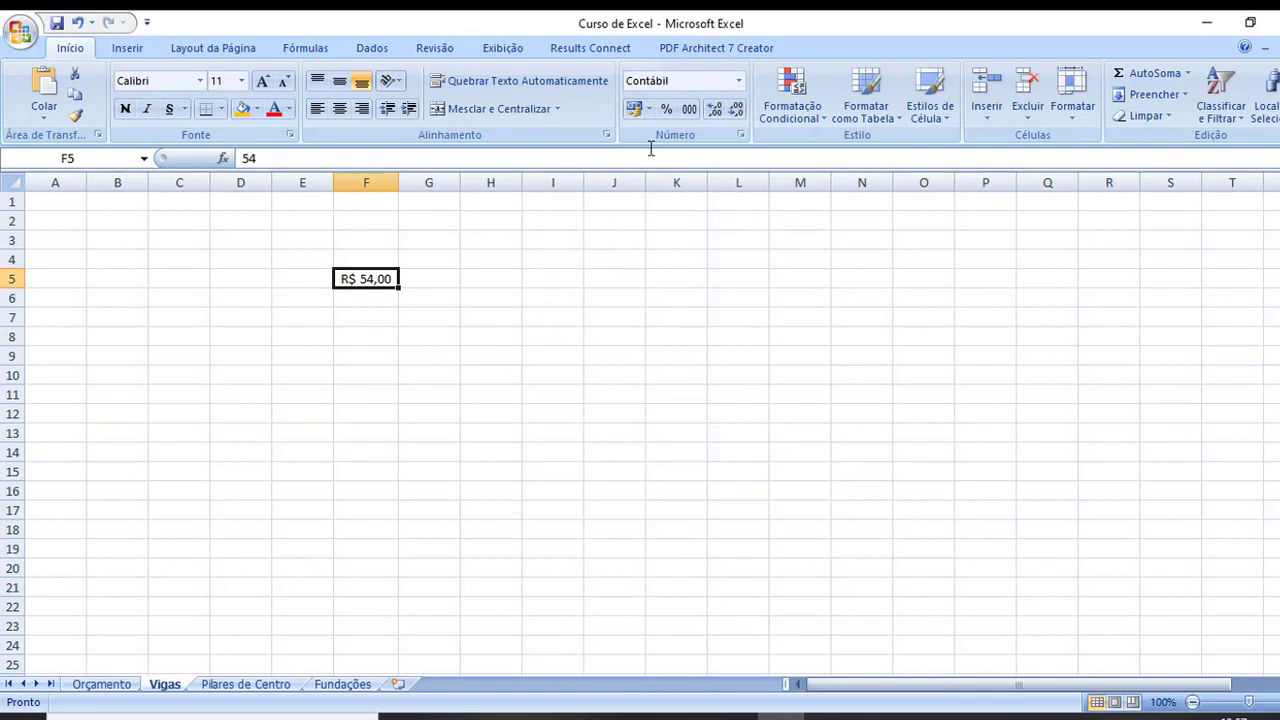
click(528, 294)
Try percentage and decimal-place changes on F5, ending with Comma Style showing 54,00.
click(366, 281)
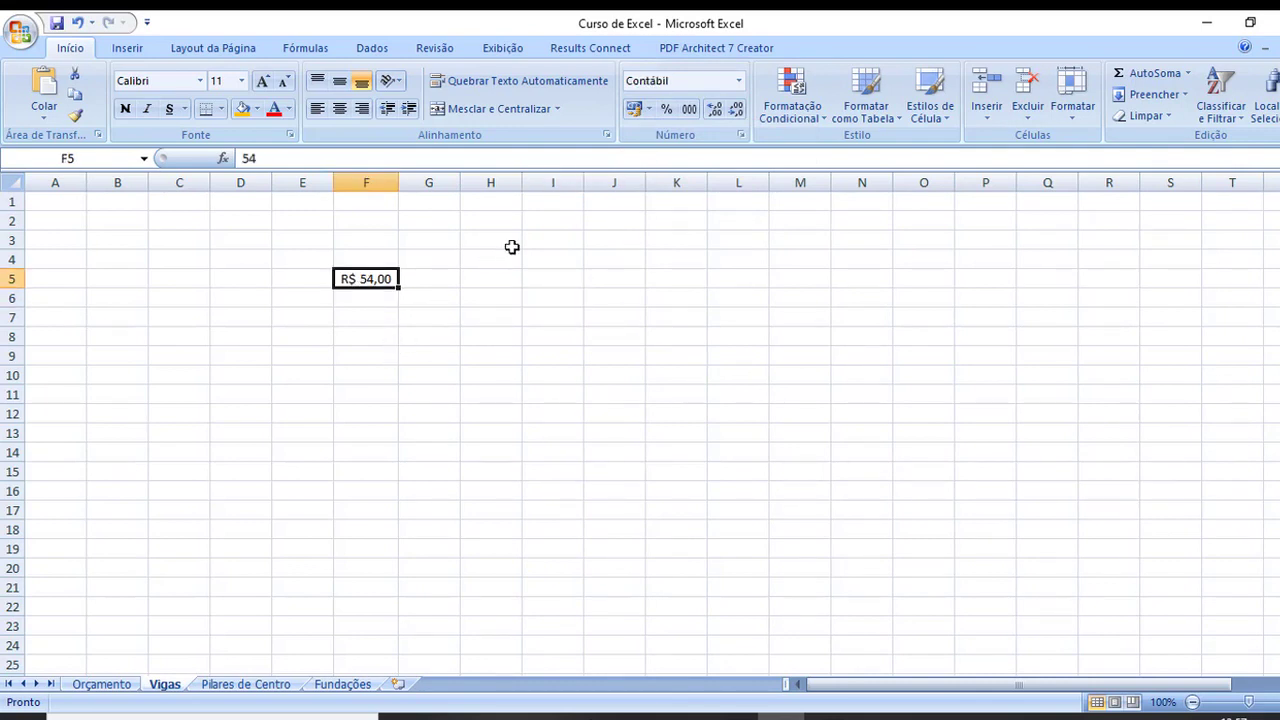
click(666, 108)
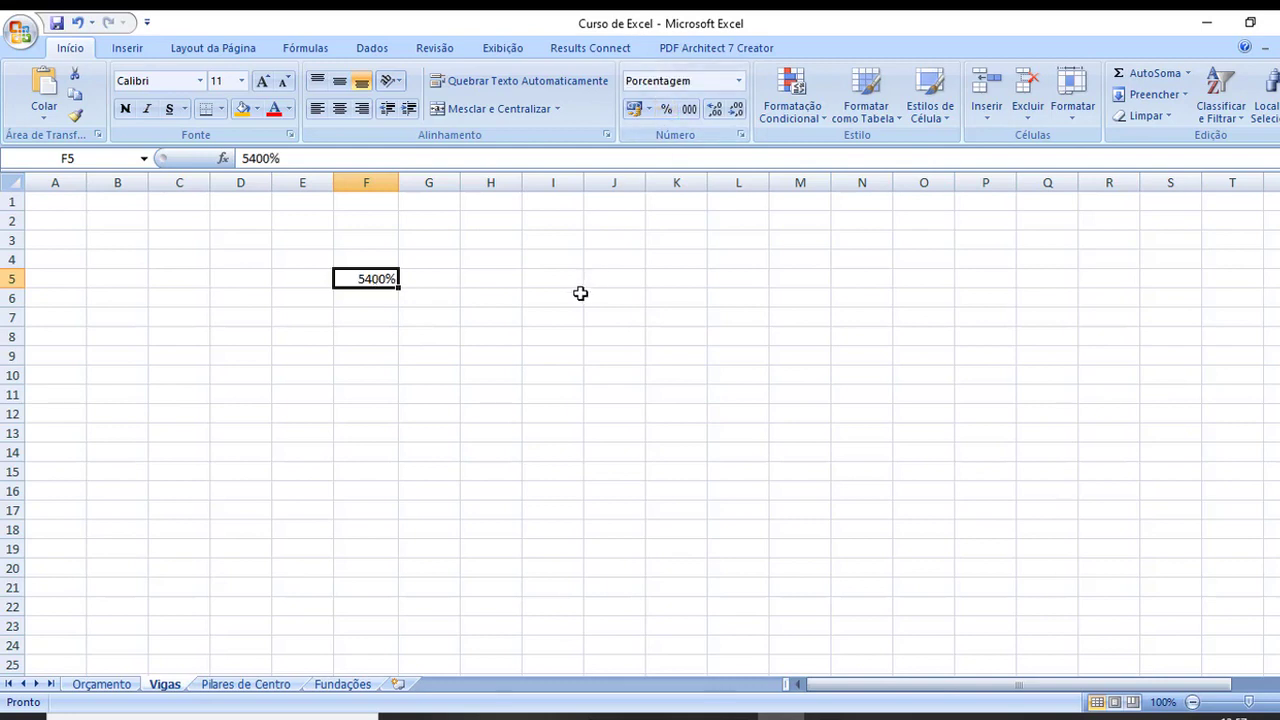
click(736, 110)
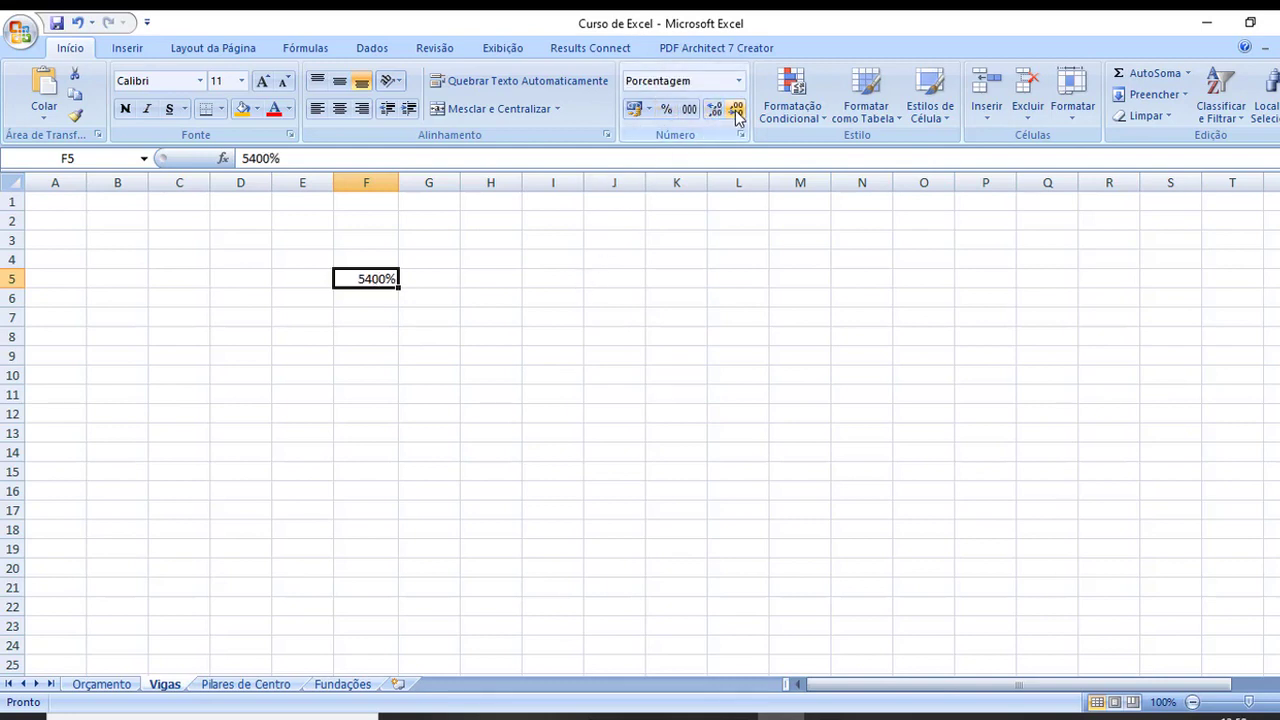
click(714, 110)
click(714, 110)
click(714, 110)
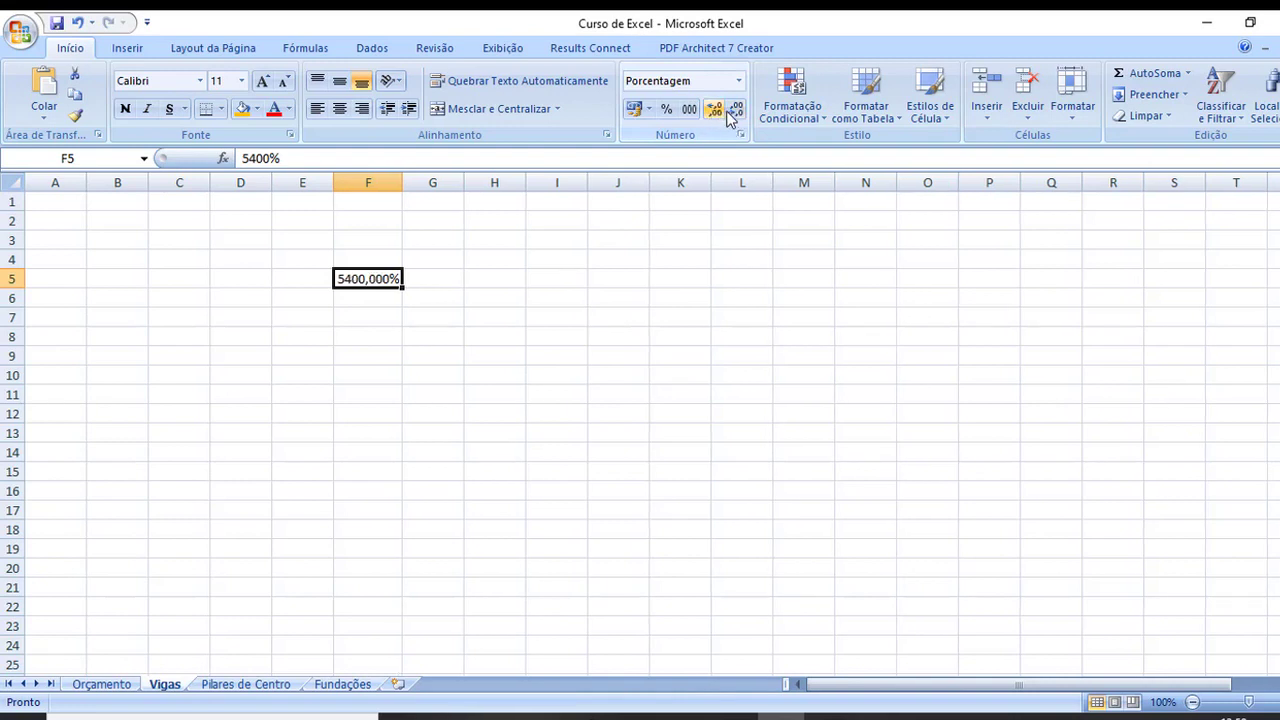
click(736, 110)
click(487, 281)
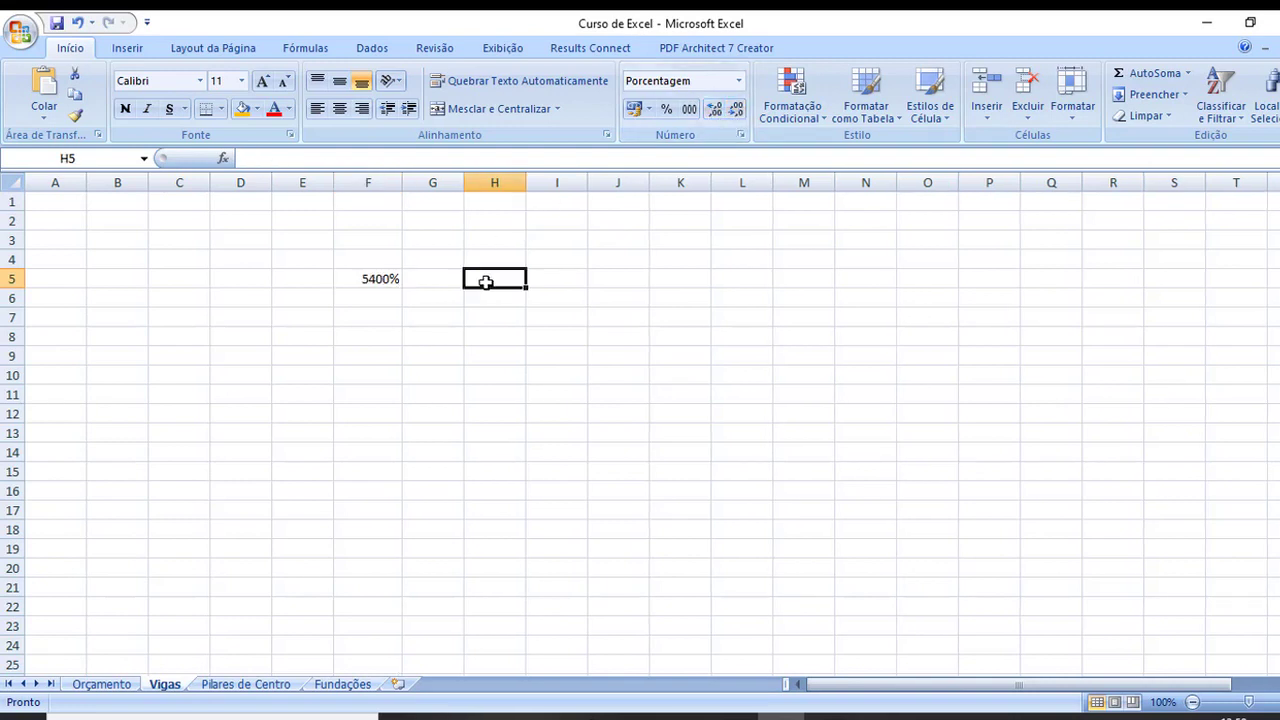
click(384, 279)
click(689, 108)
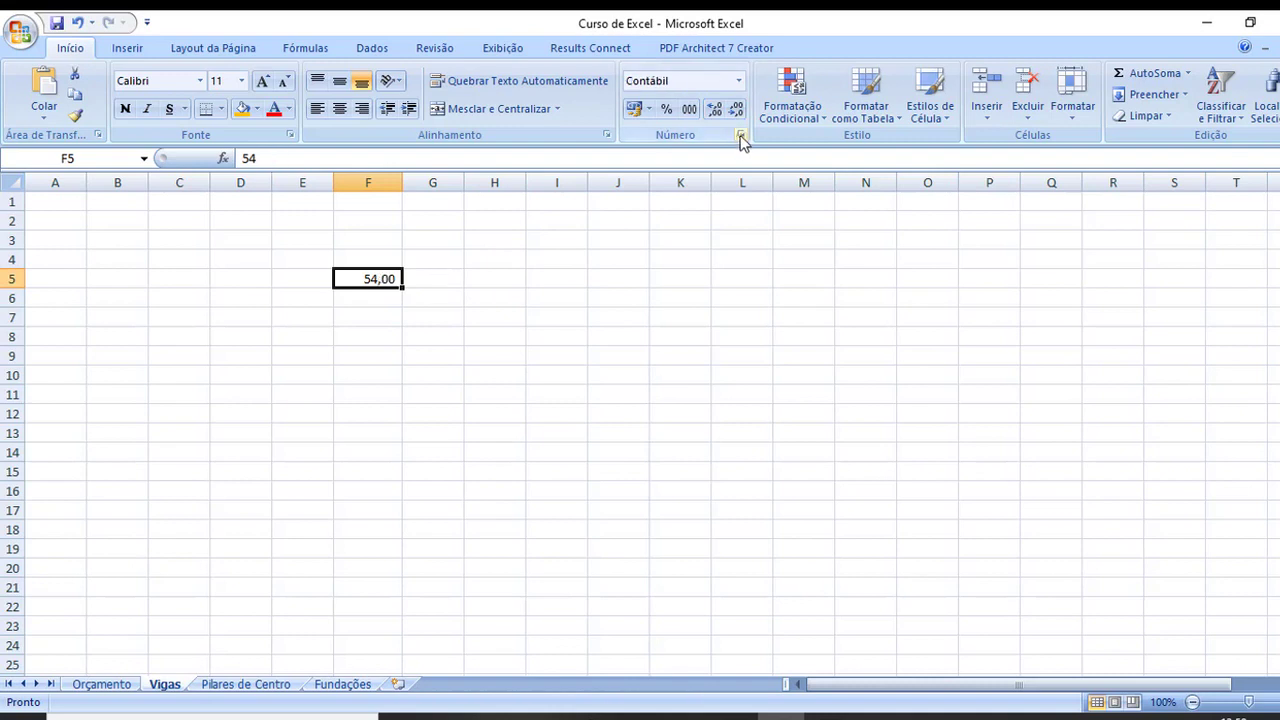
Choose Hora from the number format list so F5's 54 shows as 00:00:00.
click(737, 84)
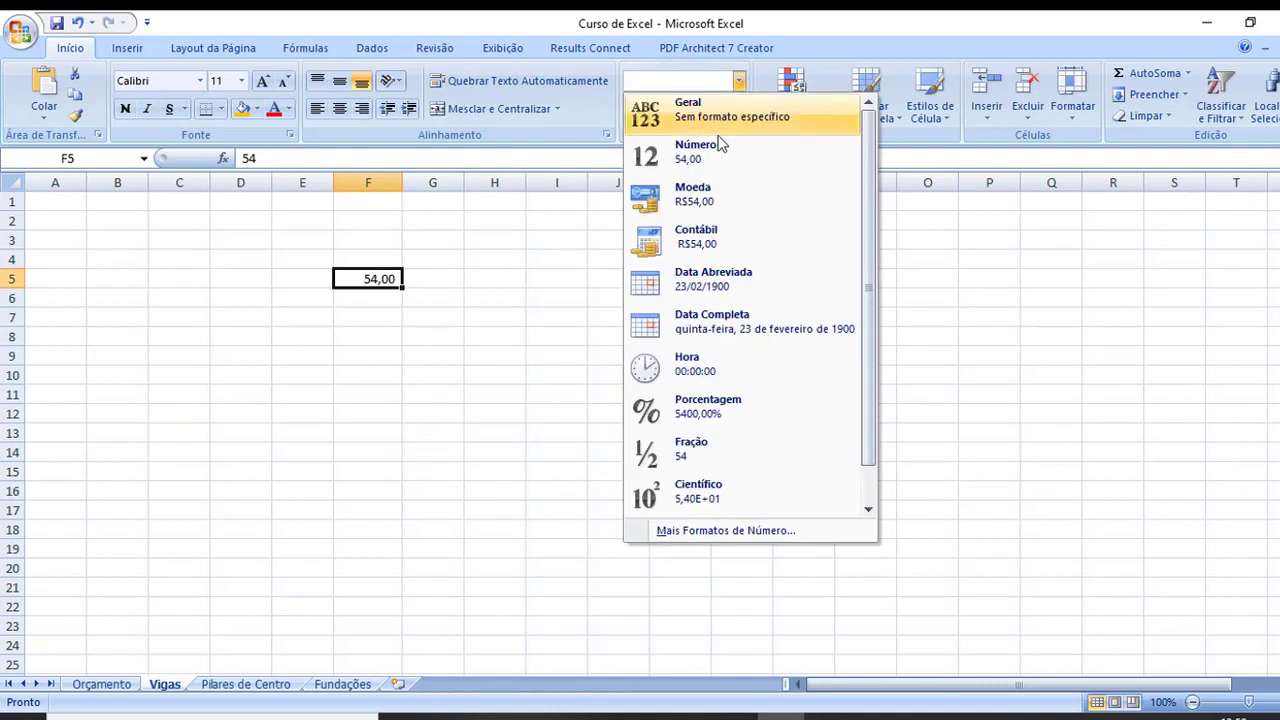
click(717, 370)
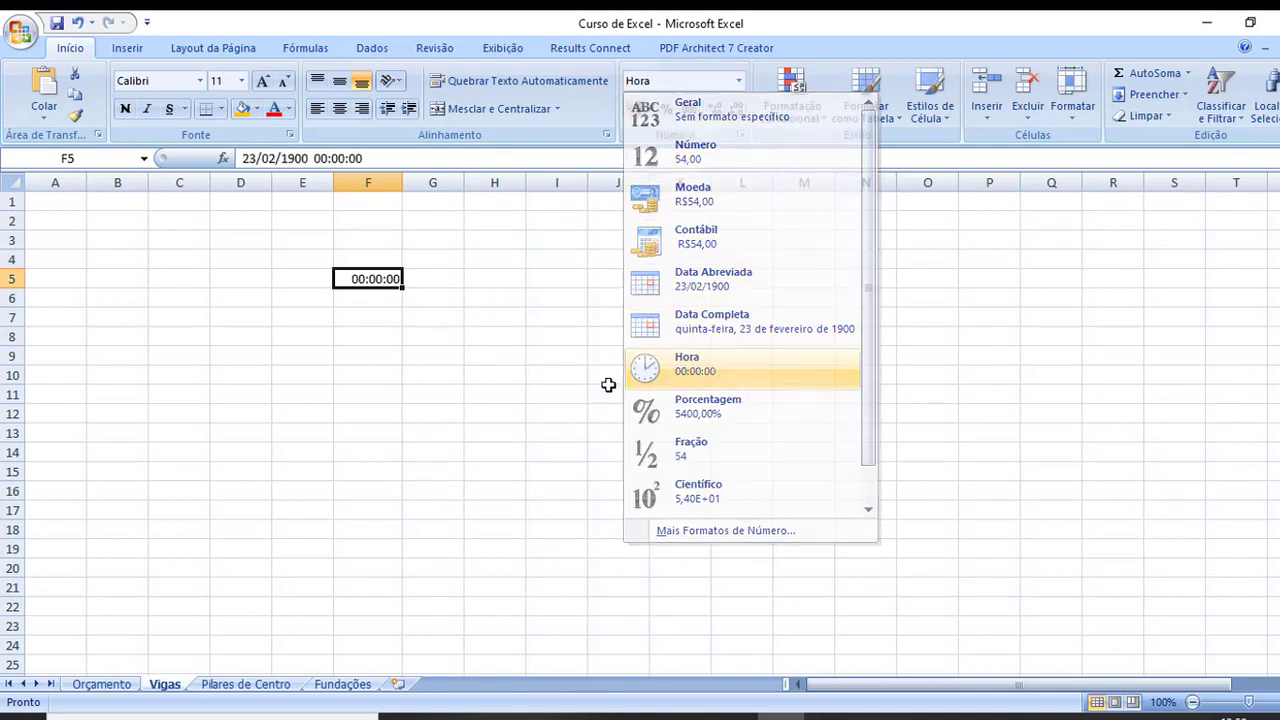
click(483, 378)
click(384, 279)
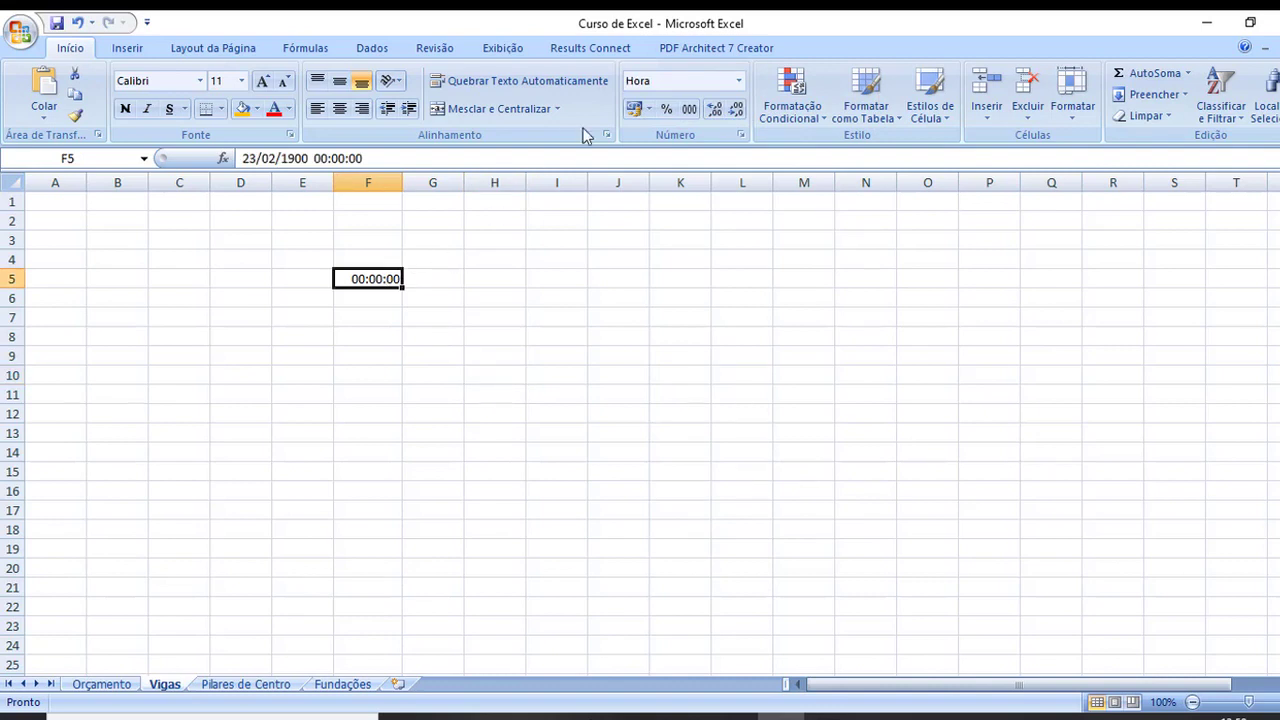
click(738, 80)
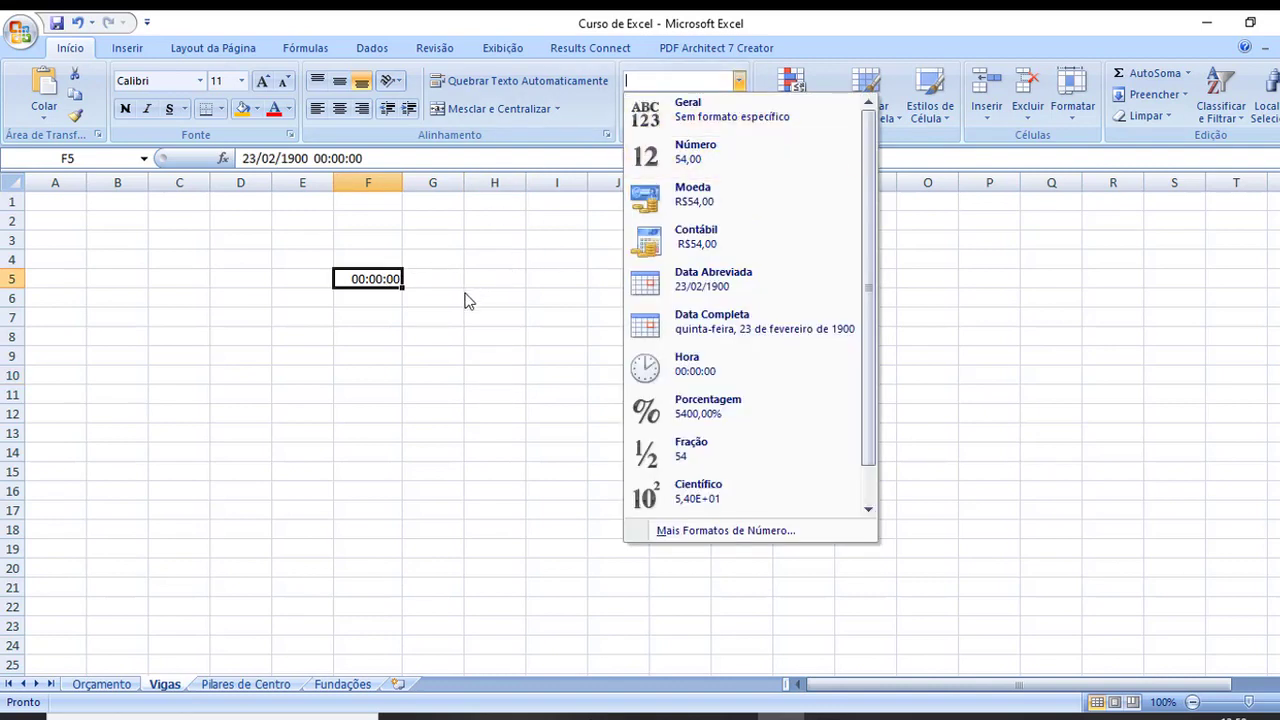
click(383, 340)
click(383, 338)
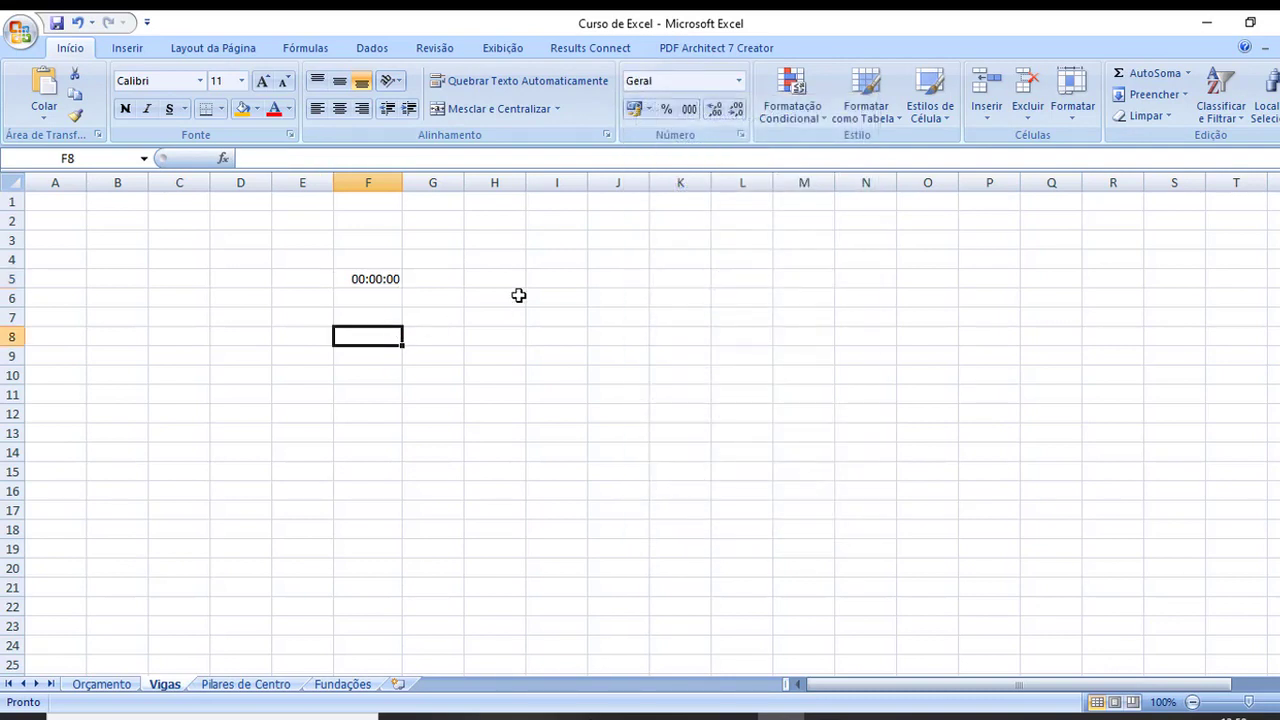
Enter 019226 in F8, format F8 as Texto, and retype 019226 to keep the leading zero.
text(019226)
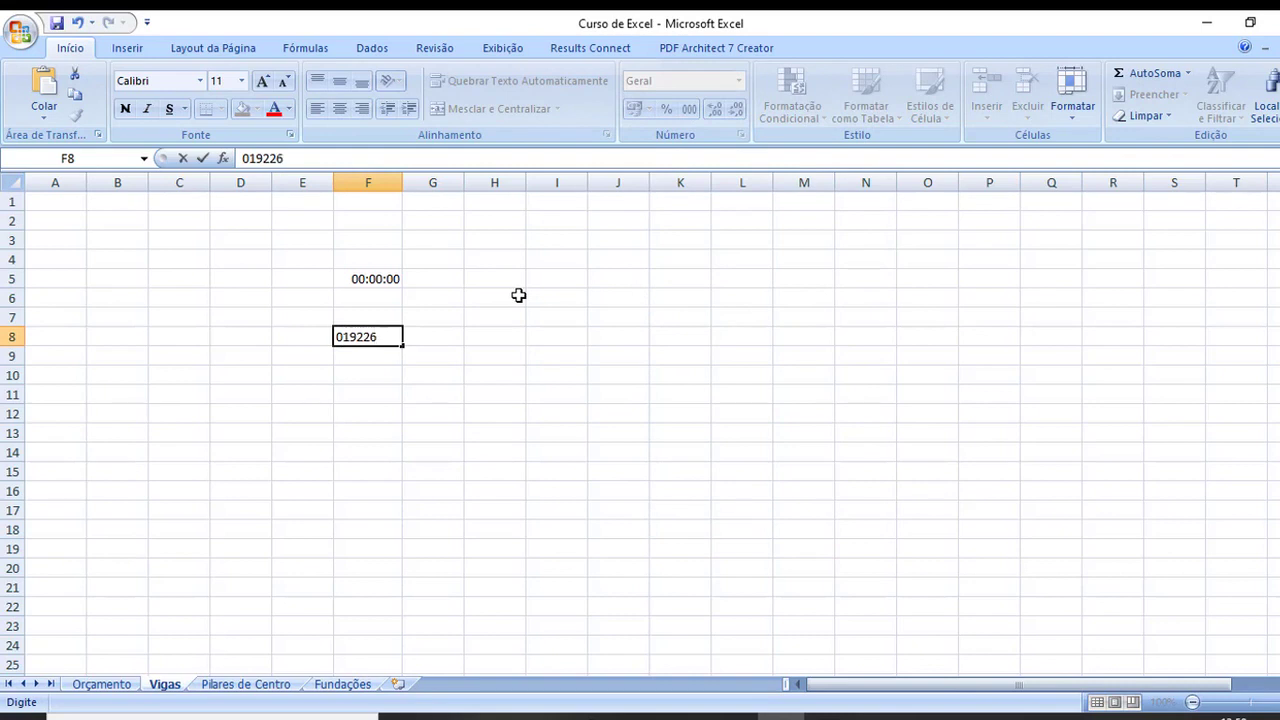
key(Return)
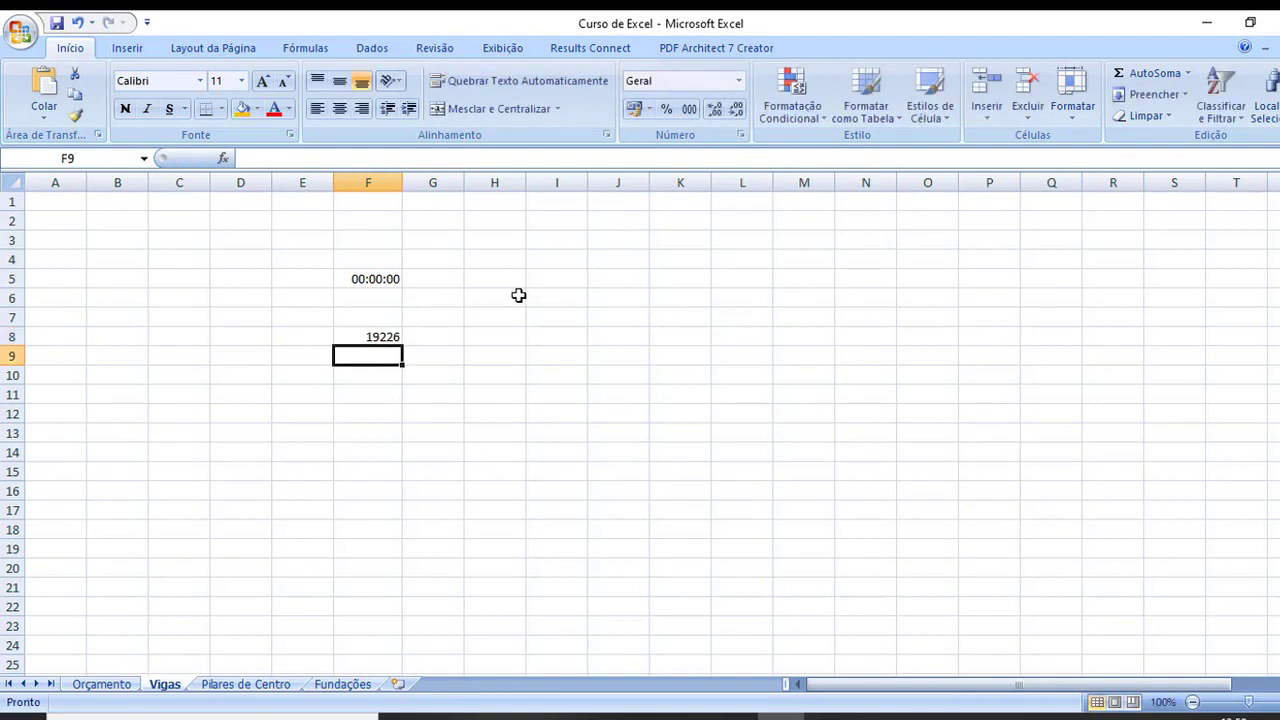
click(372, 338)
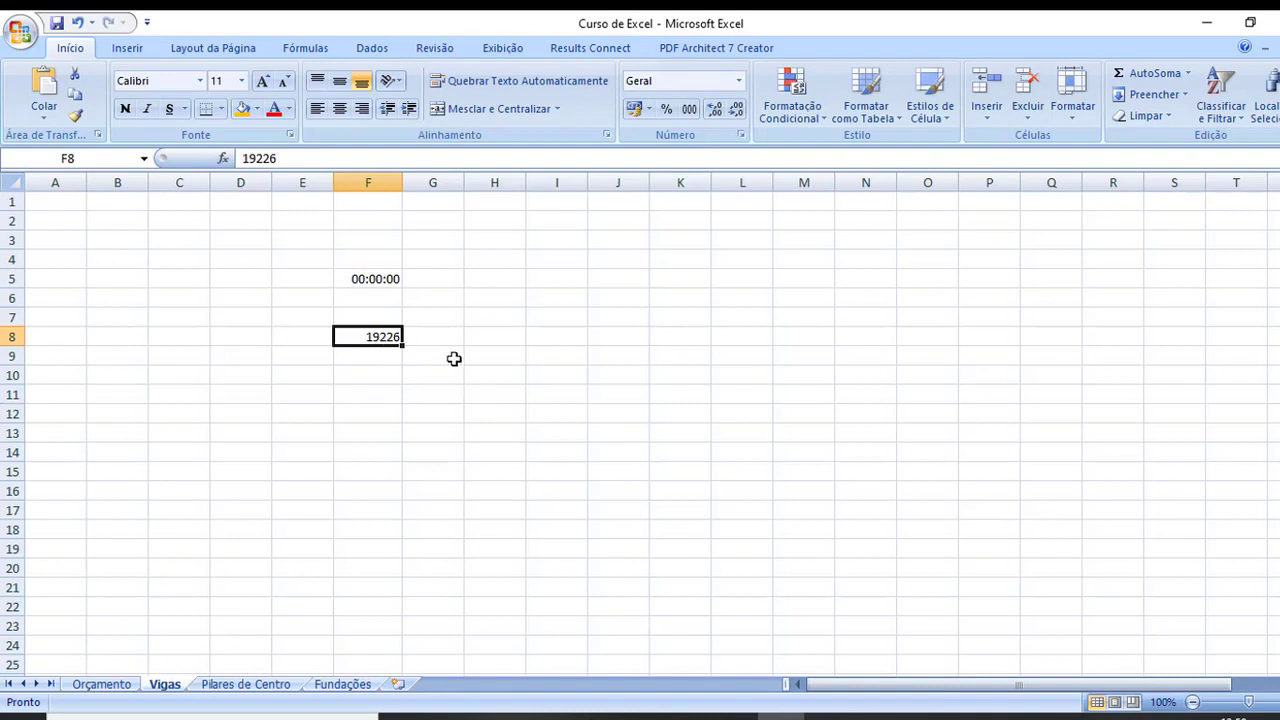
click(738, 81)
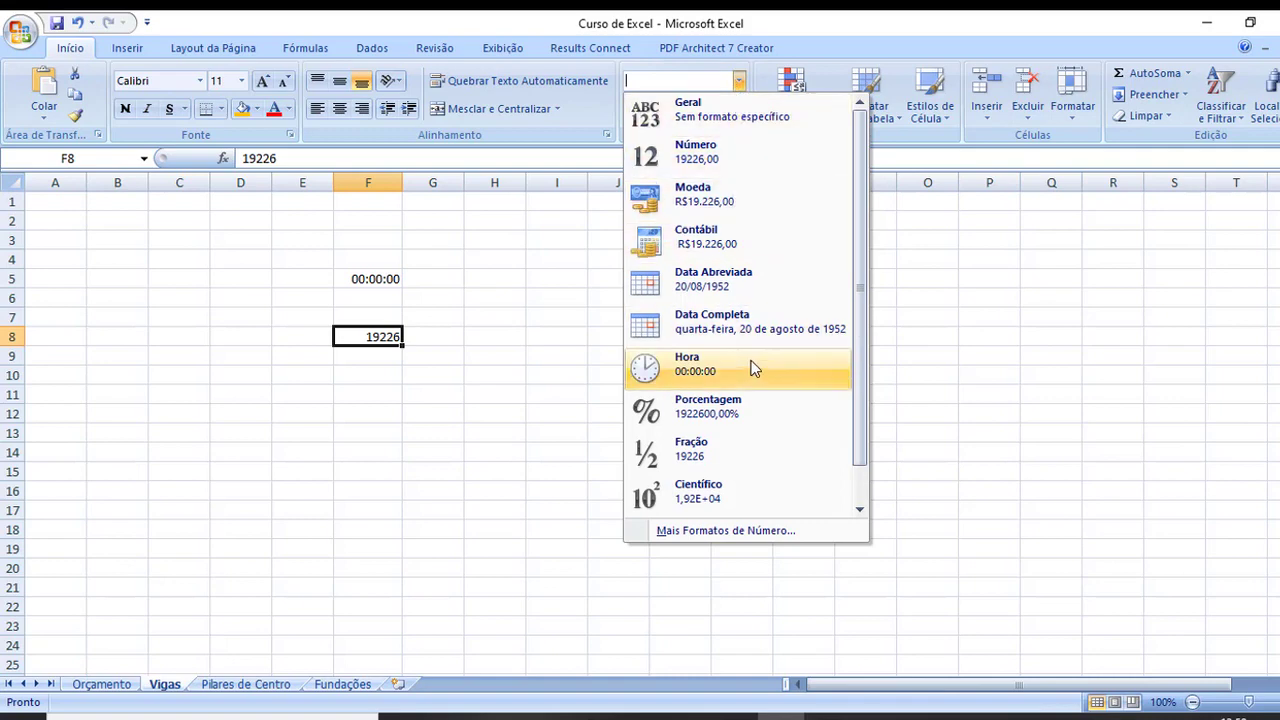
scroll(752, 366, down, 1)
click(695, 498)
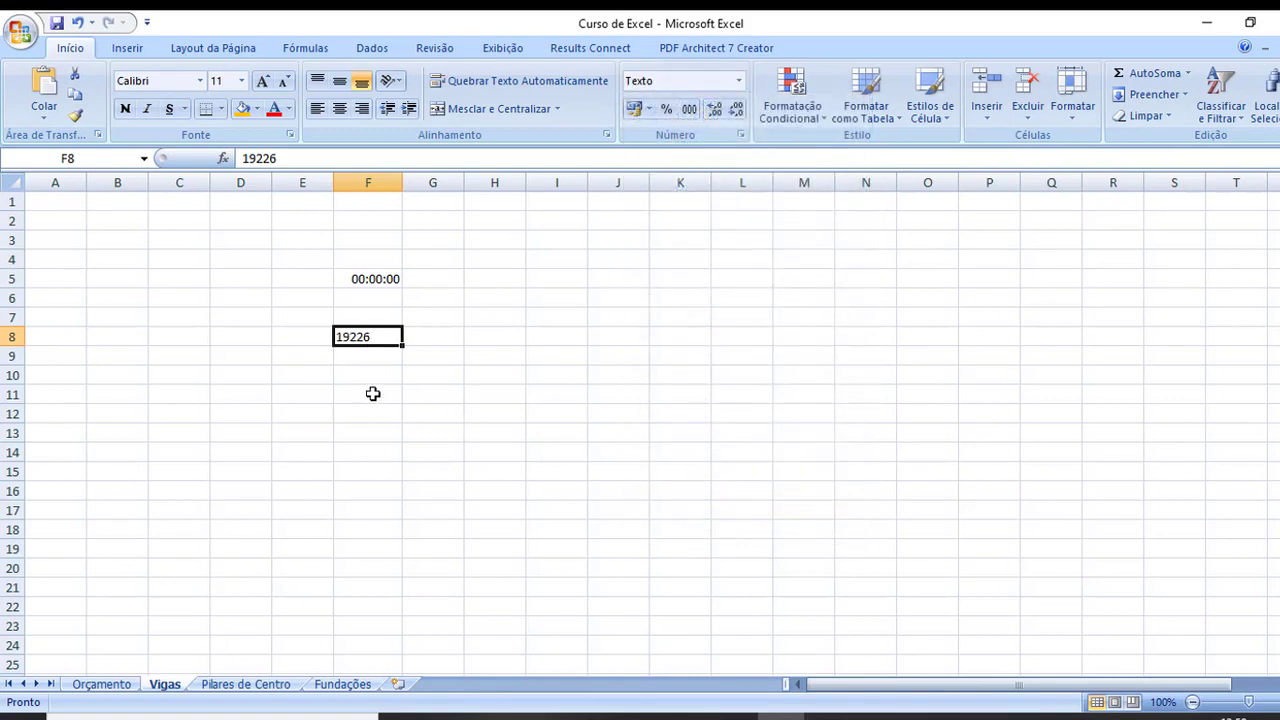
text(01)
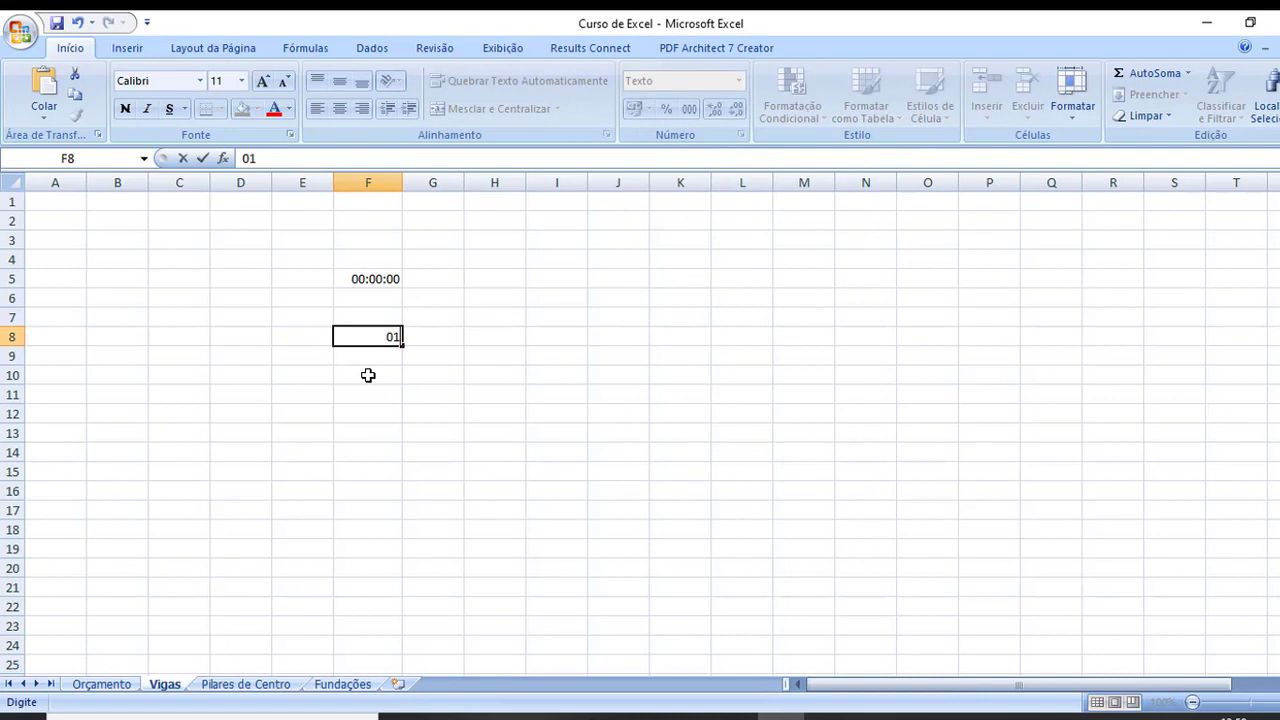
text(922)
text(6)
click(368, 375)
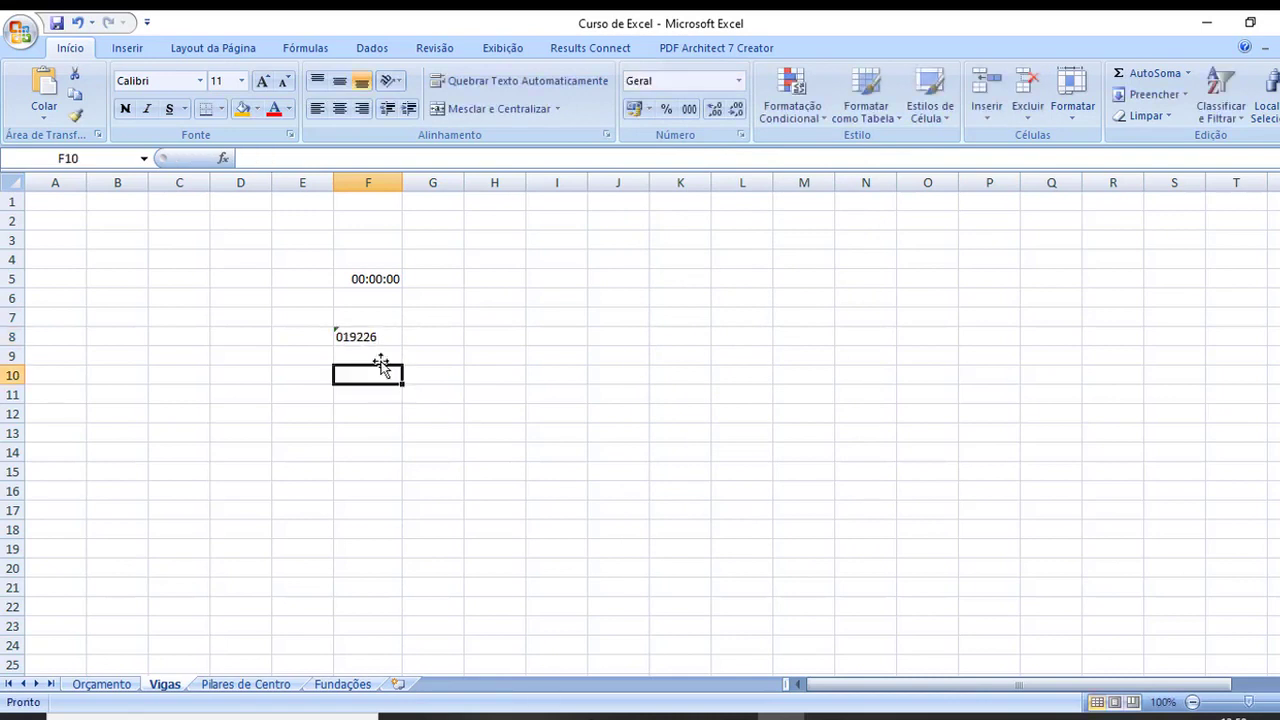
Clear the contents of cell F8.
click(377, 338)
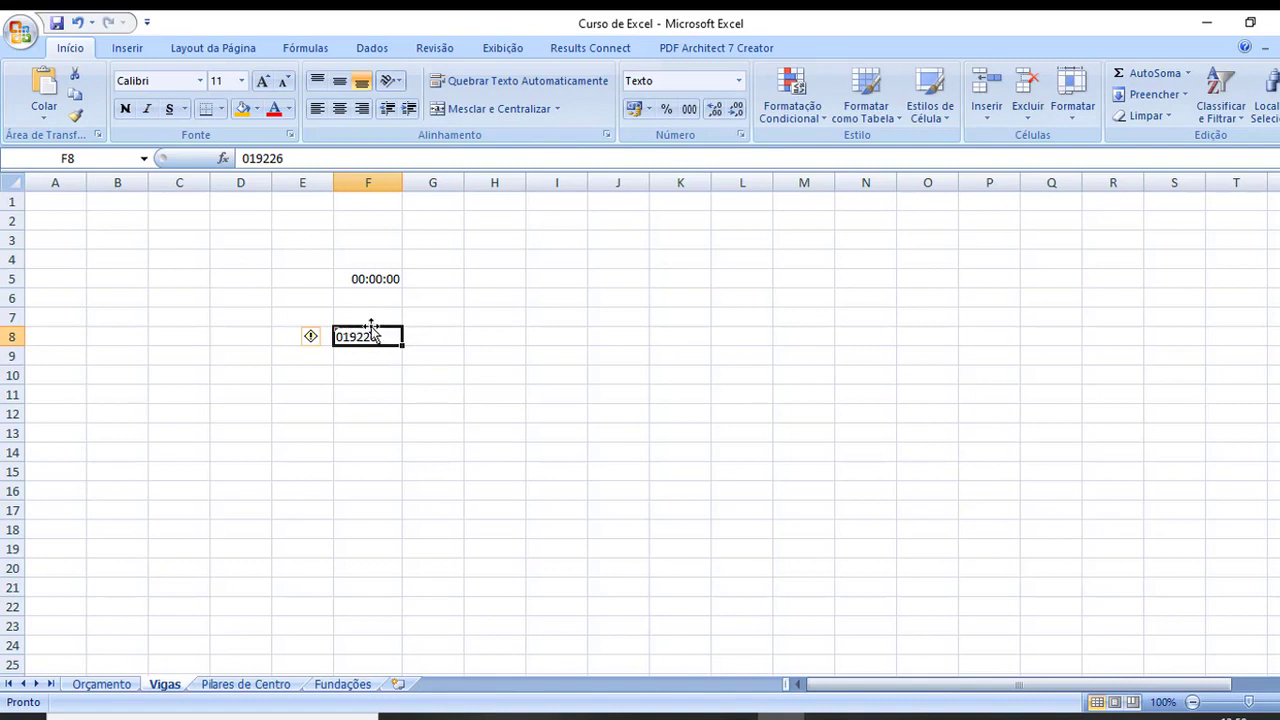
key(Delete)
click(451, 334)
Apply the accounting currency format to the entire sheet.
click(389, 281)
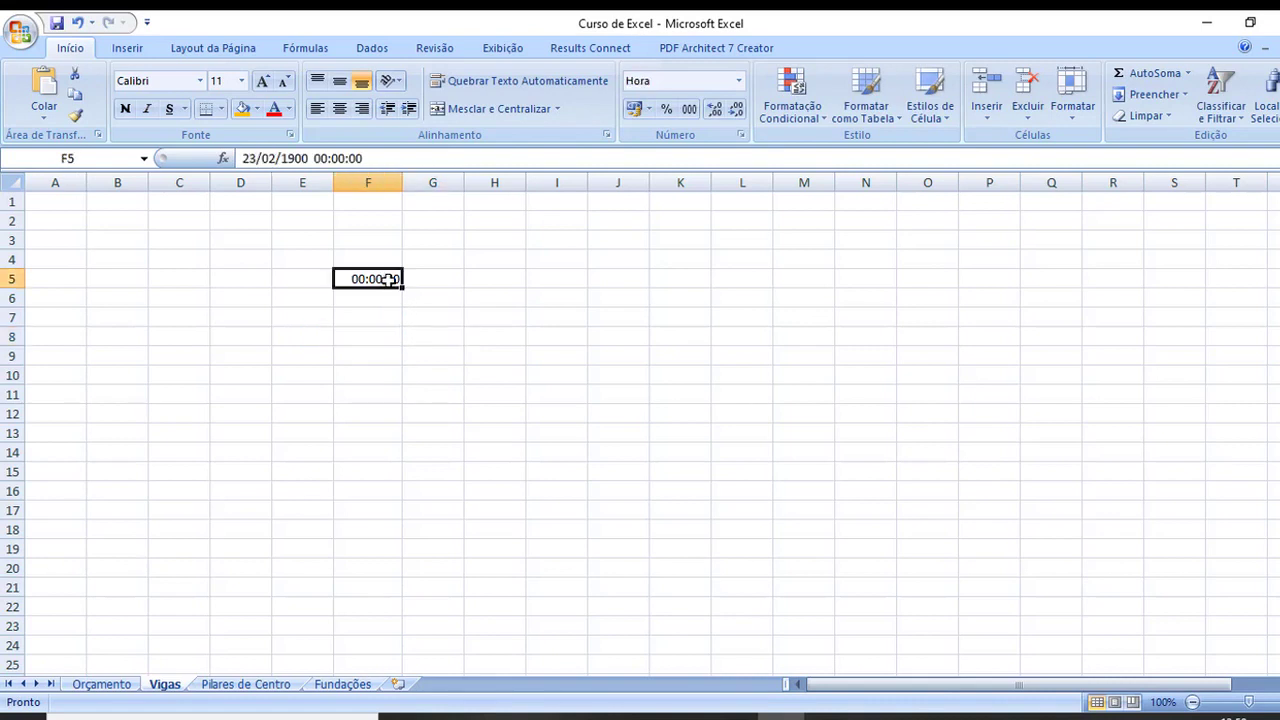
click(494, 312)
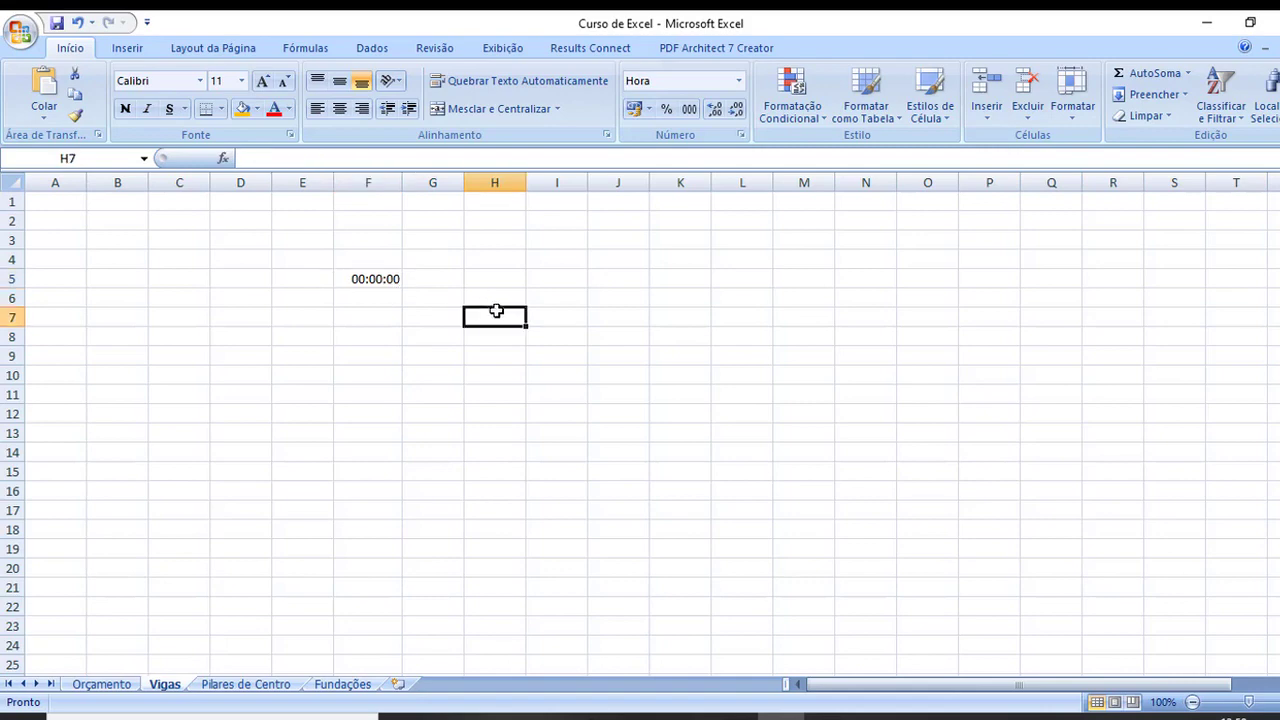
click(10, 182)
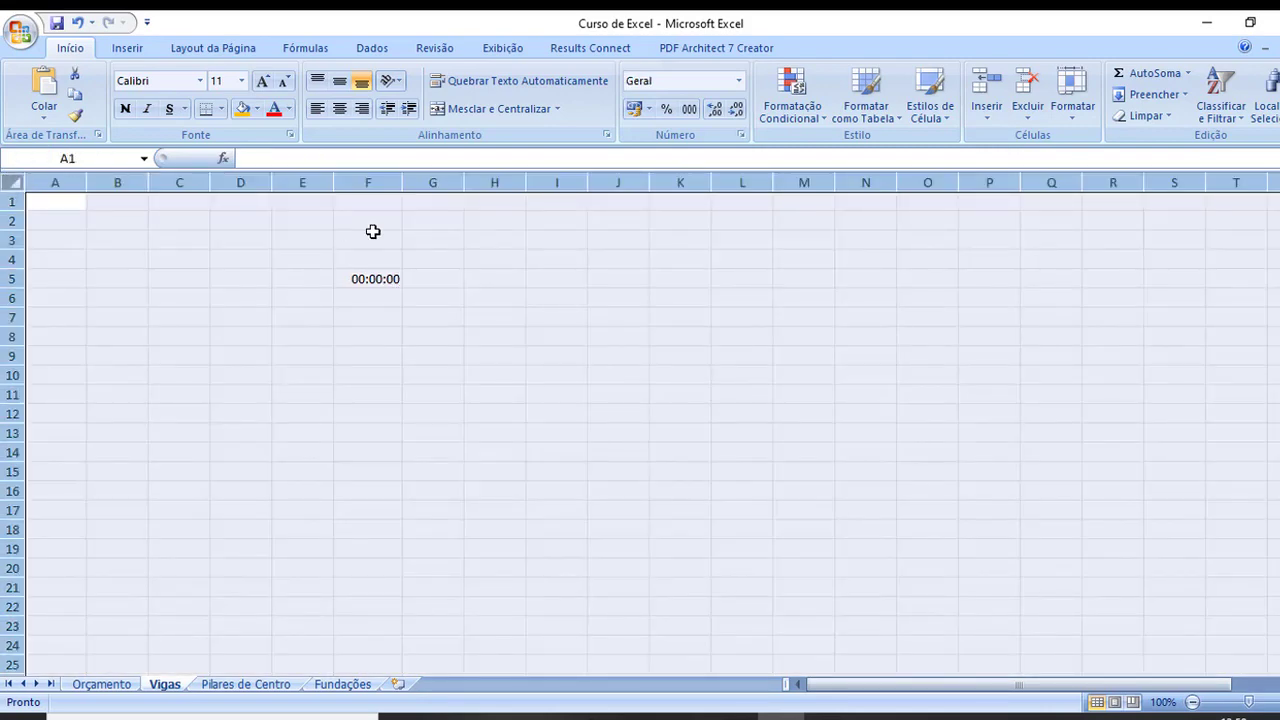
click(634, 108)
click(517, 370)
Enter 8 in cell E12 and 9 in cell I7.
click(297, 409)
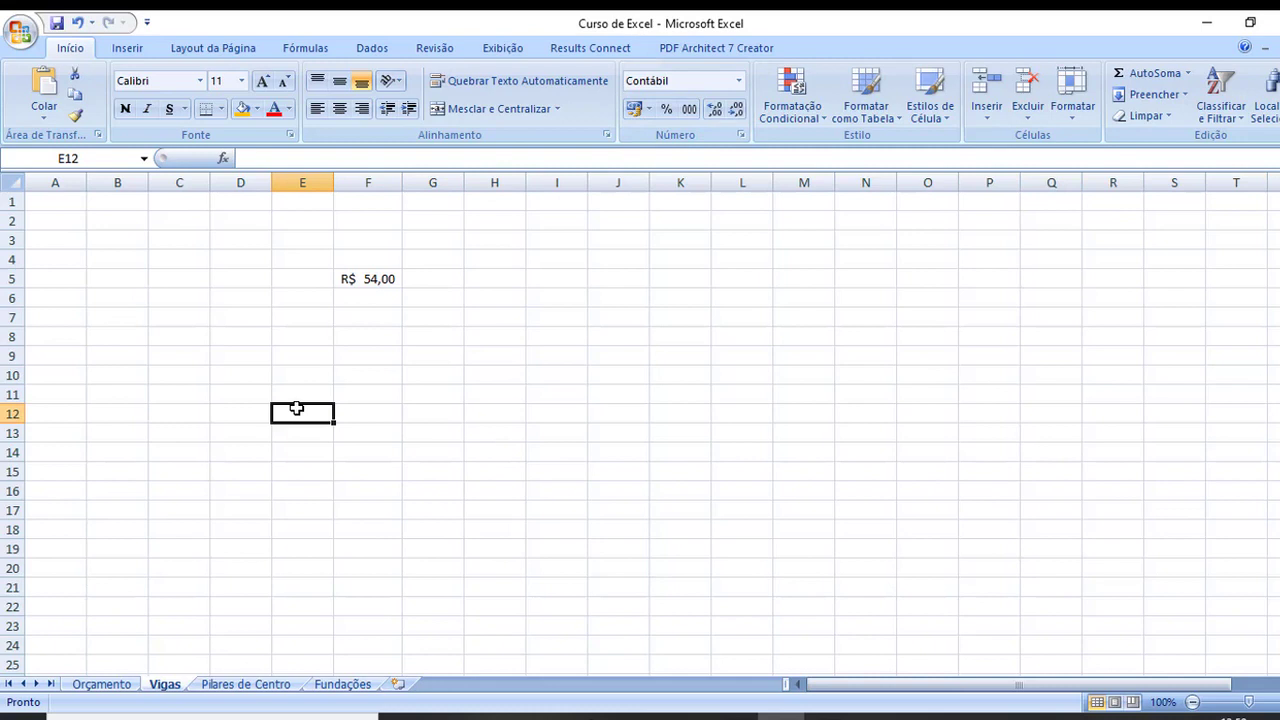
text(8)
key(Return)
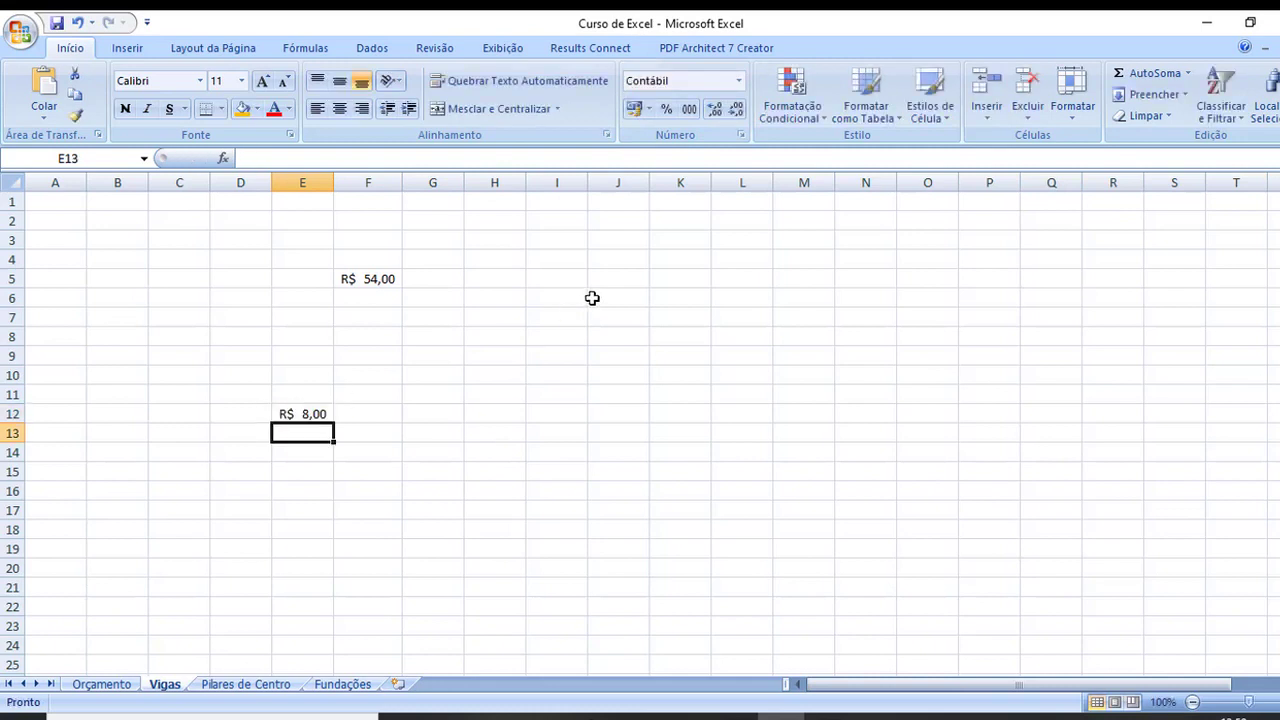
click(581, 321)
text(9)
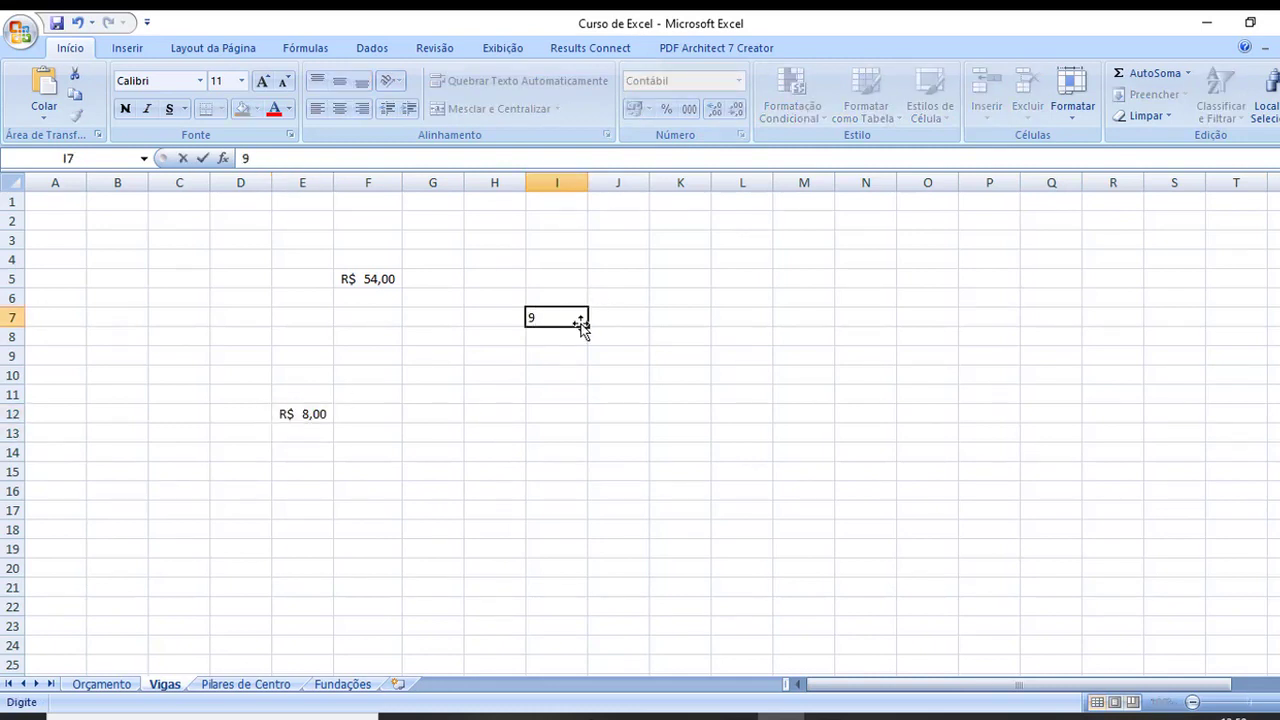
click(688, 415)
Reset the whole sheet to the Geral number format.
click(12, 181)
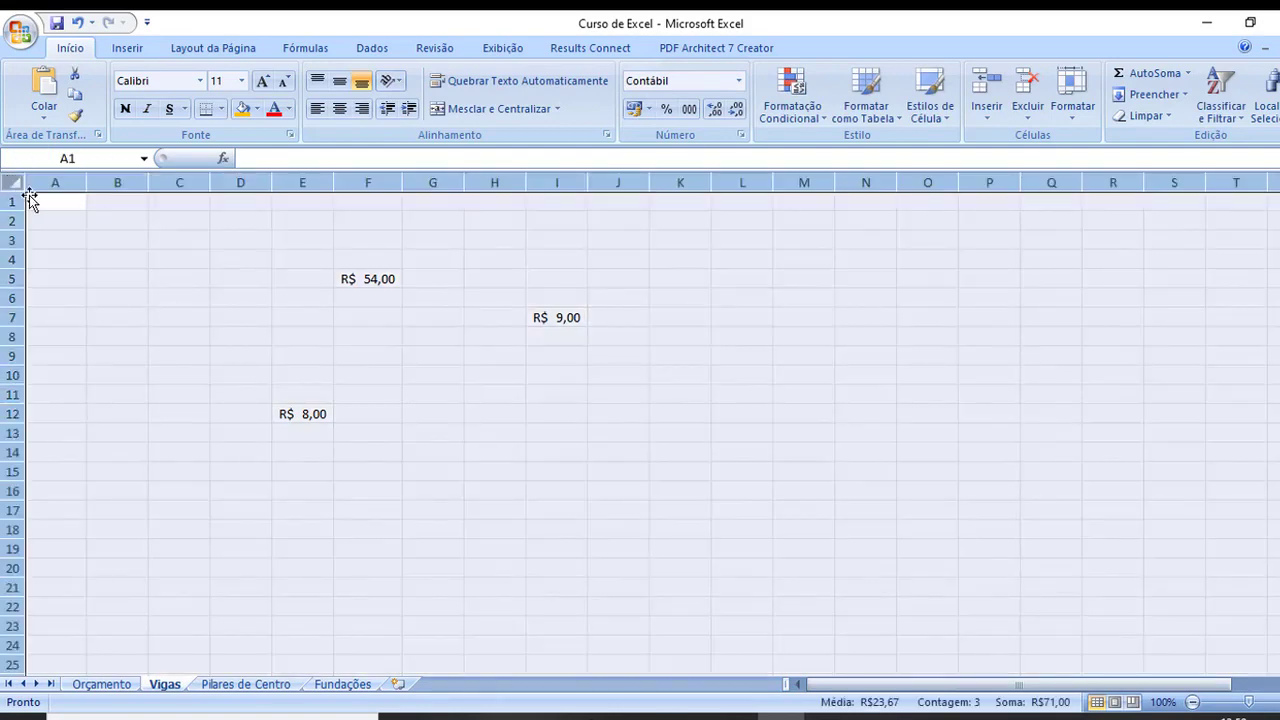
click(738, 80)
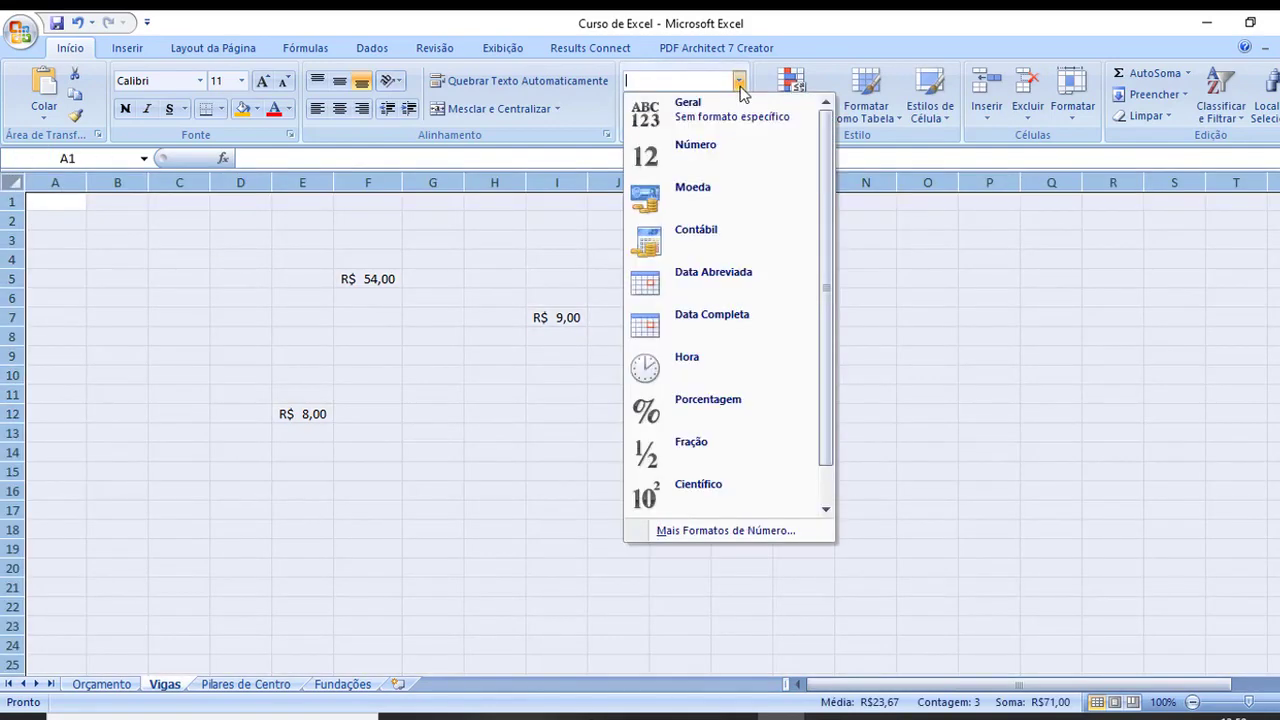
click(690, 105)
click(540, 353)
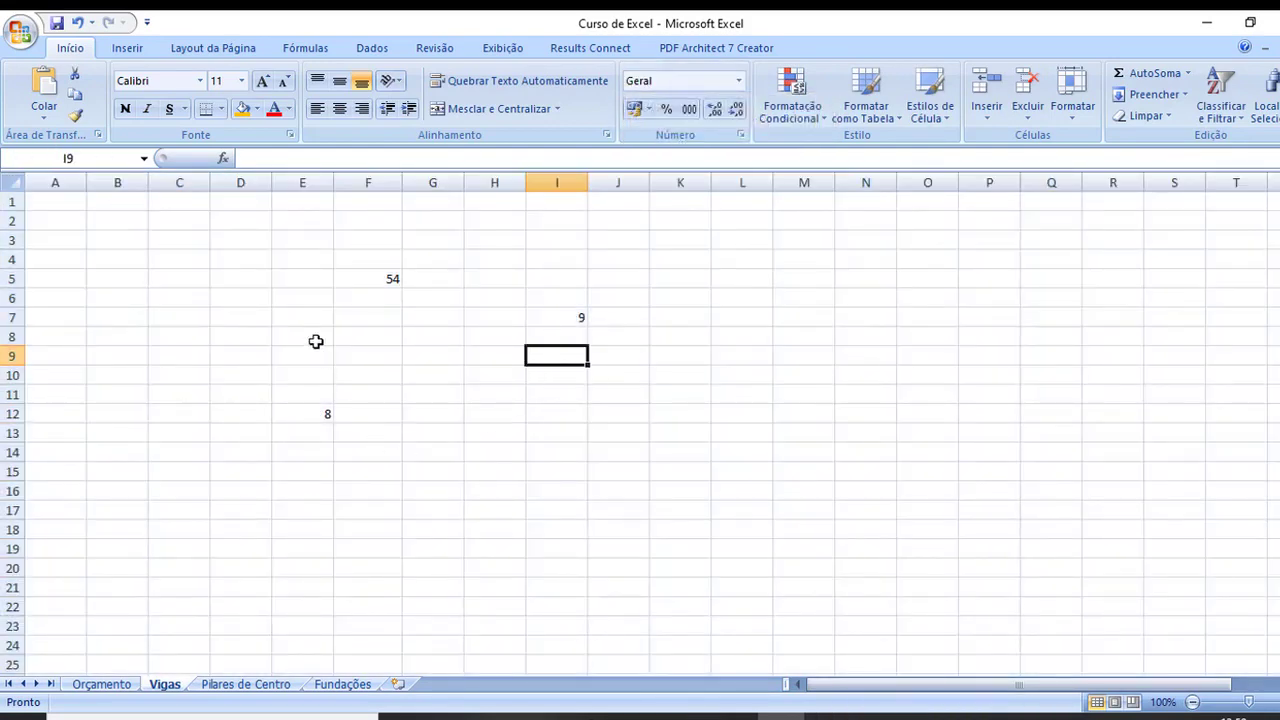
click(117, 182)
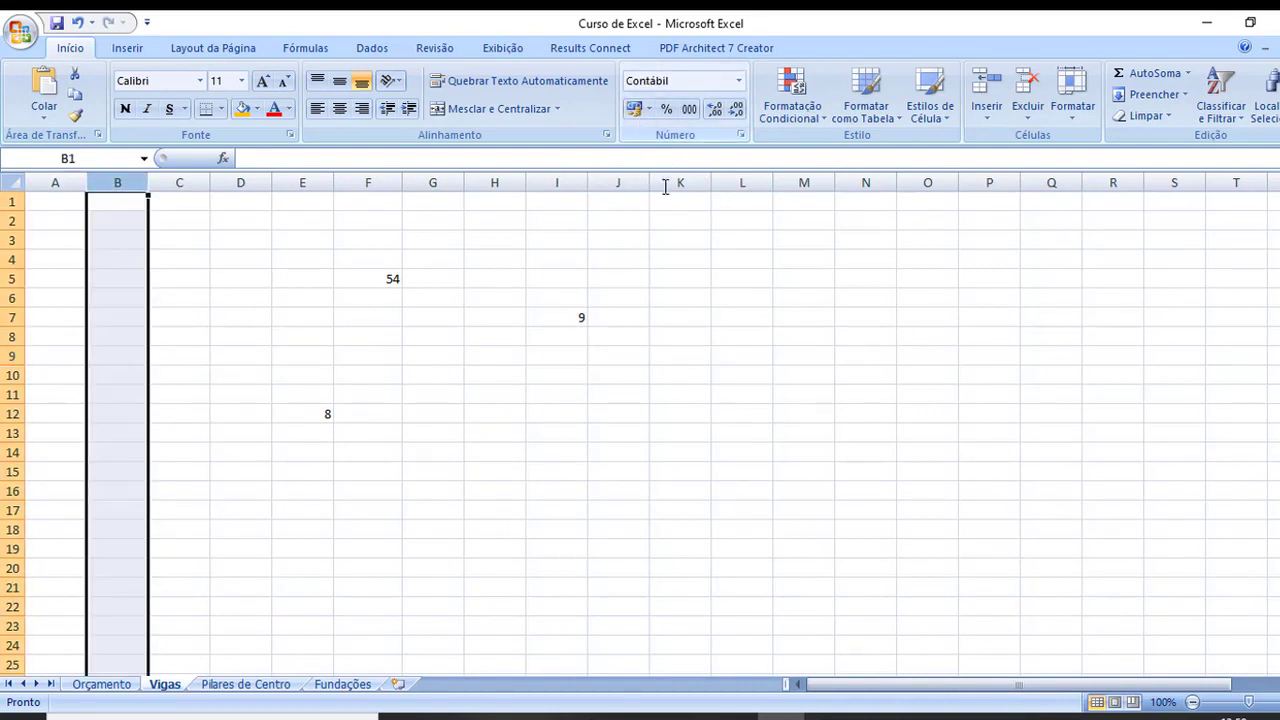
Enter 77 in A4 and 99 in C4.
click(763, 294)
click(61, 259)
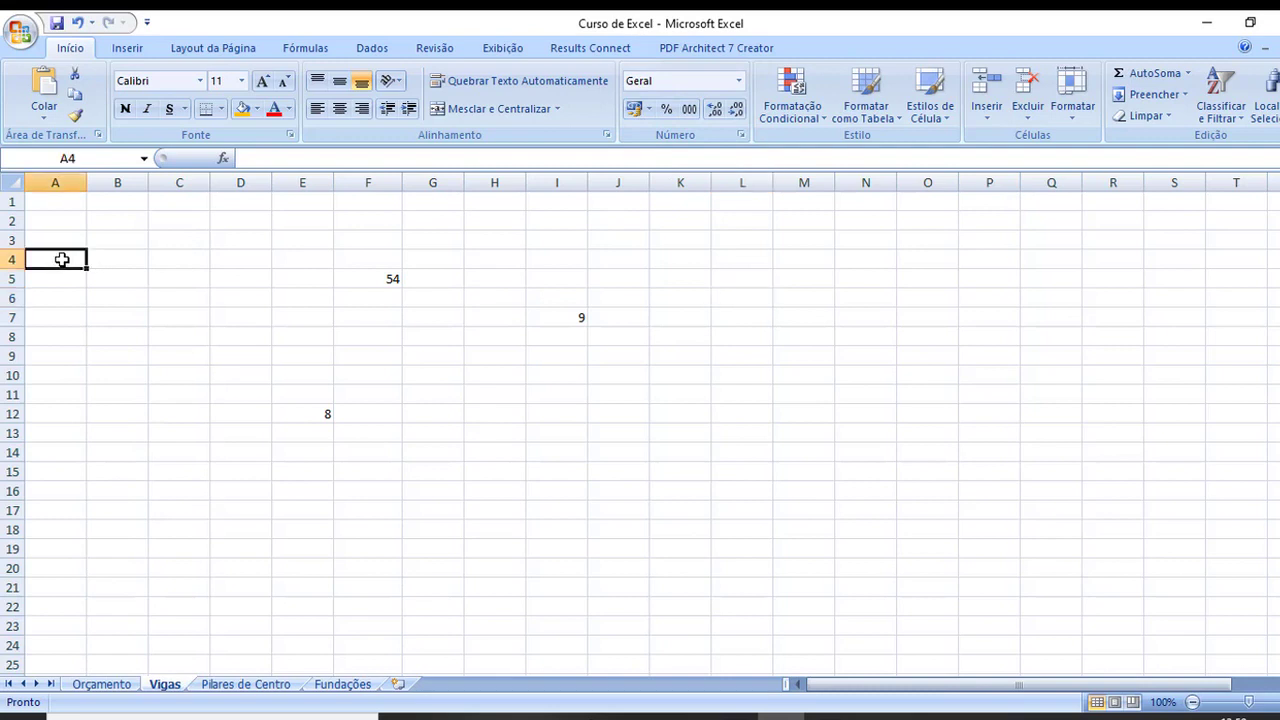
text(77)
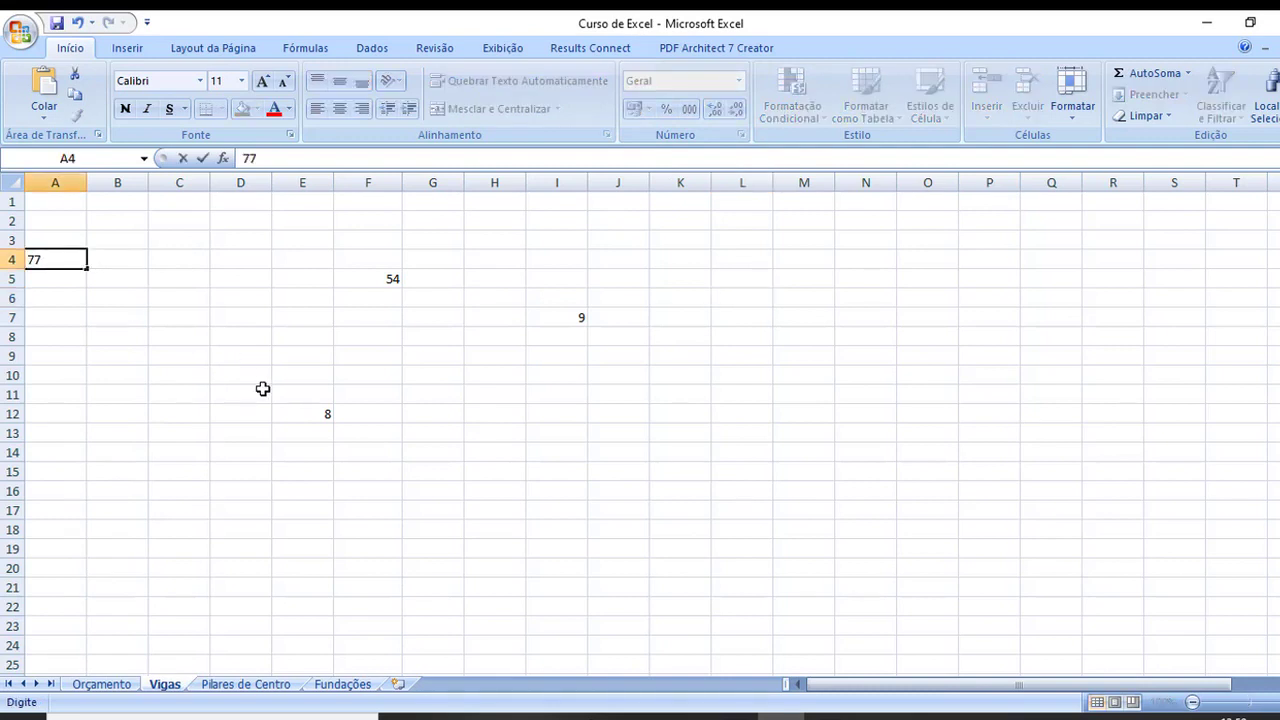
click(263, 390)
click(178, 259)
text(99)
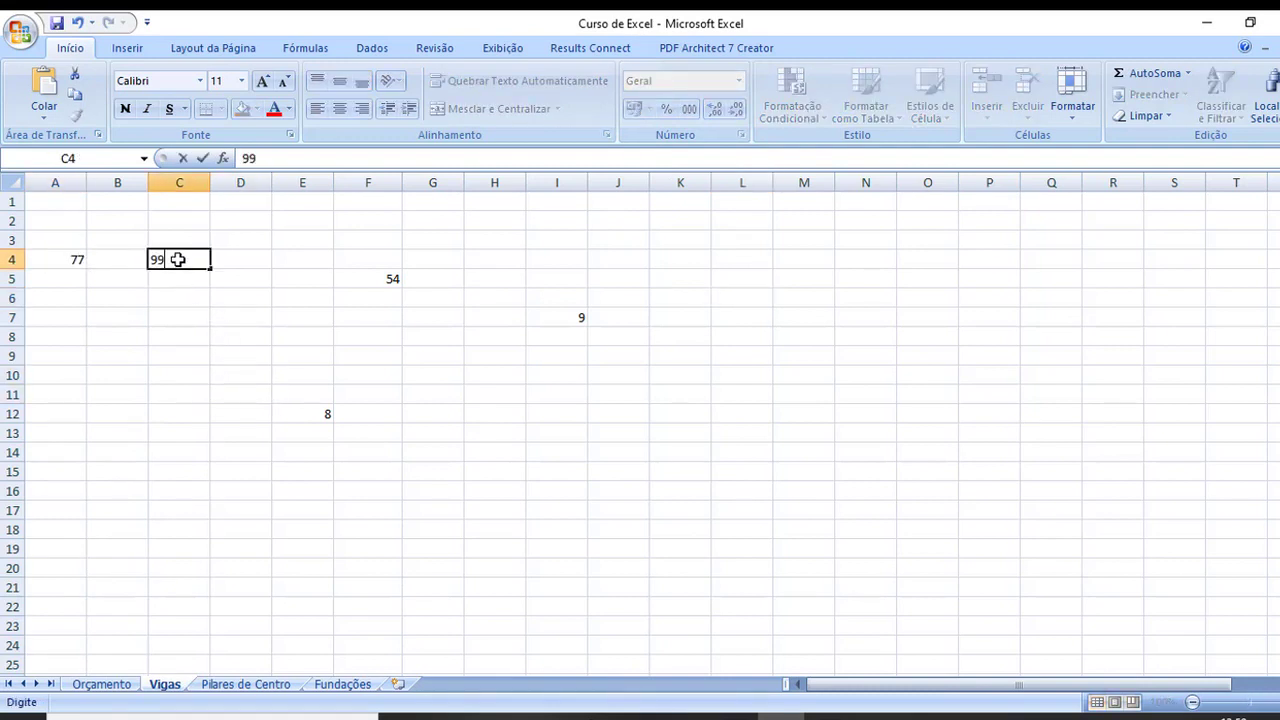
click(292, 337)
Enter 88 in B4, shown as R$88,00, and select the A4:J12 block.
click(117, 254)
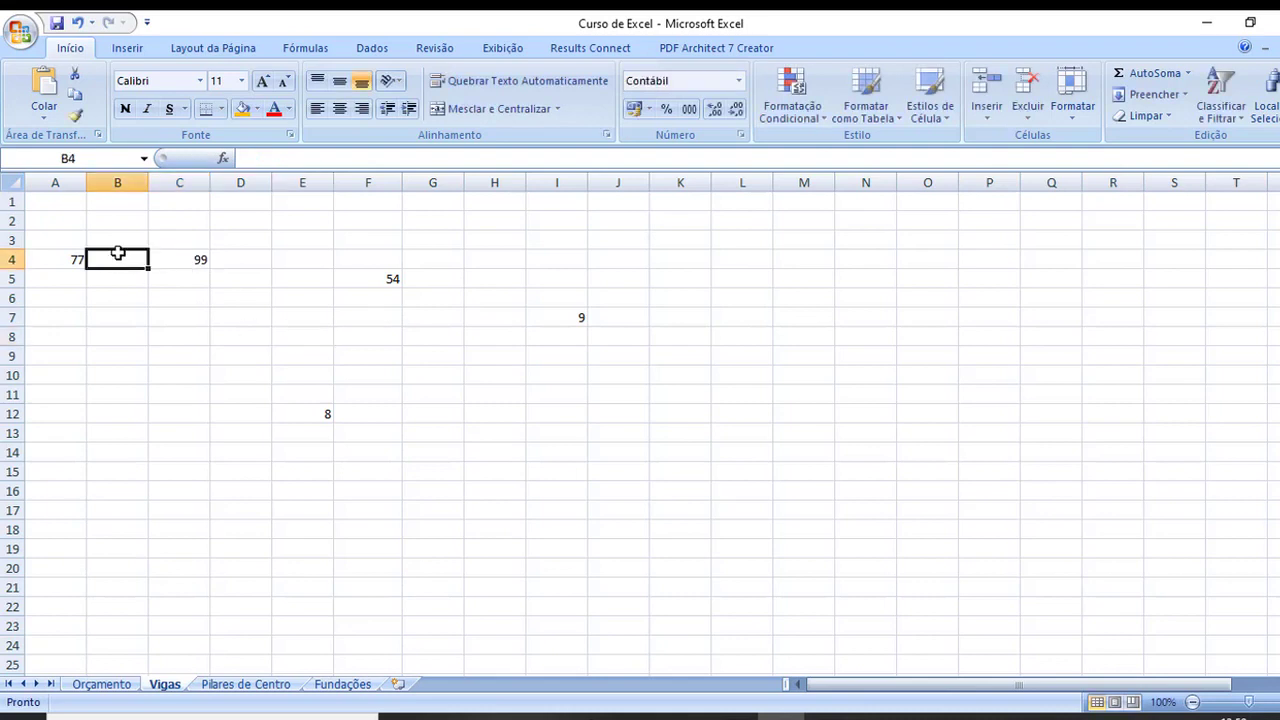
text(88)
click(280, 338)
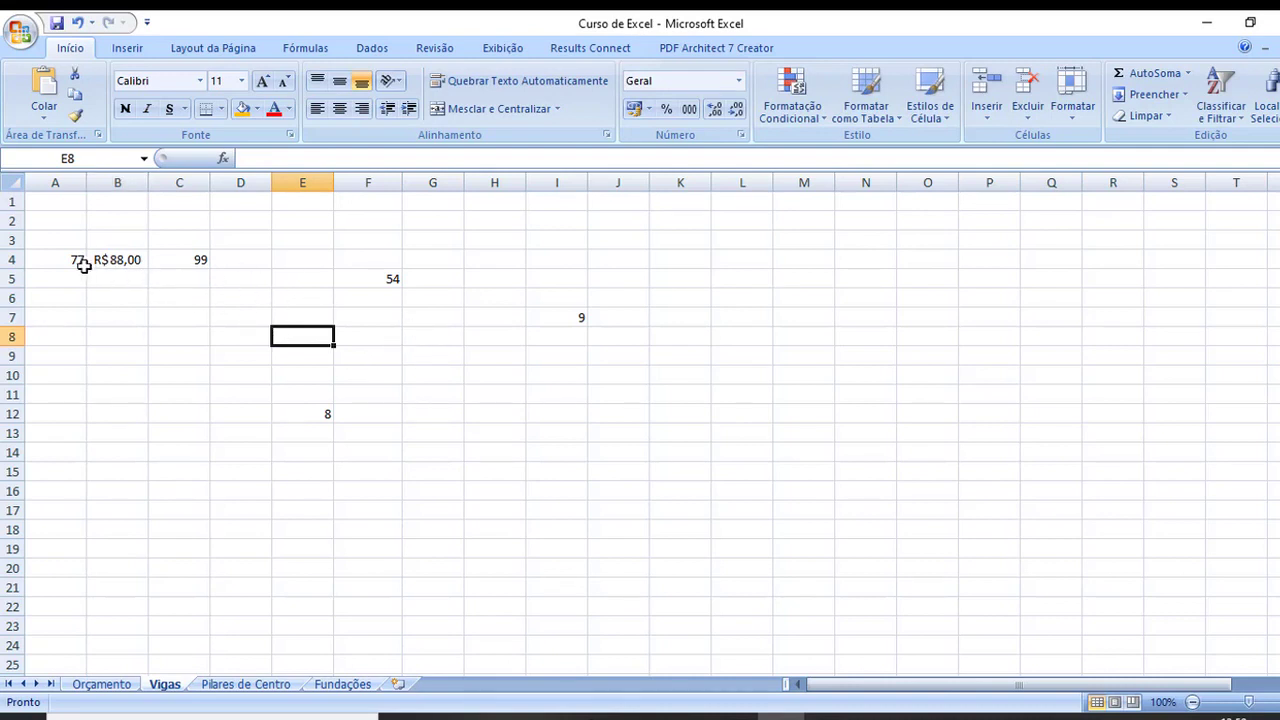
mouse_move(66, 261)
mouse_down()
mouse_move(572, 400)
mouse_move(604, 421)
mouse_up()
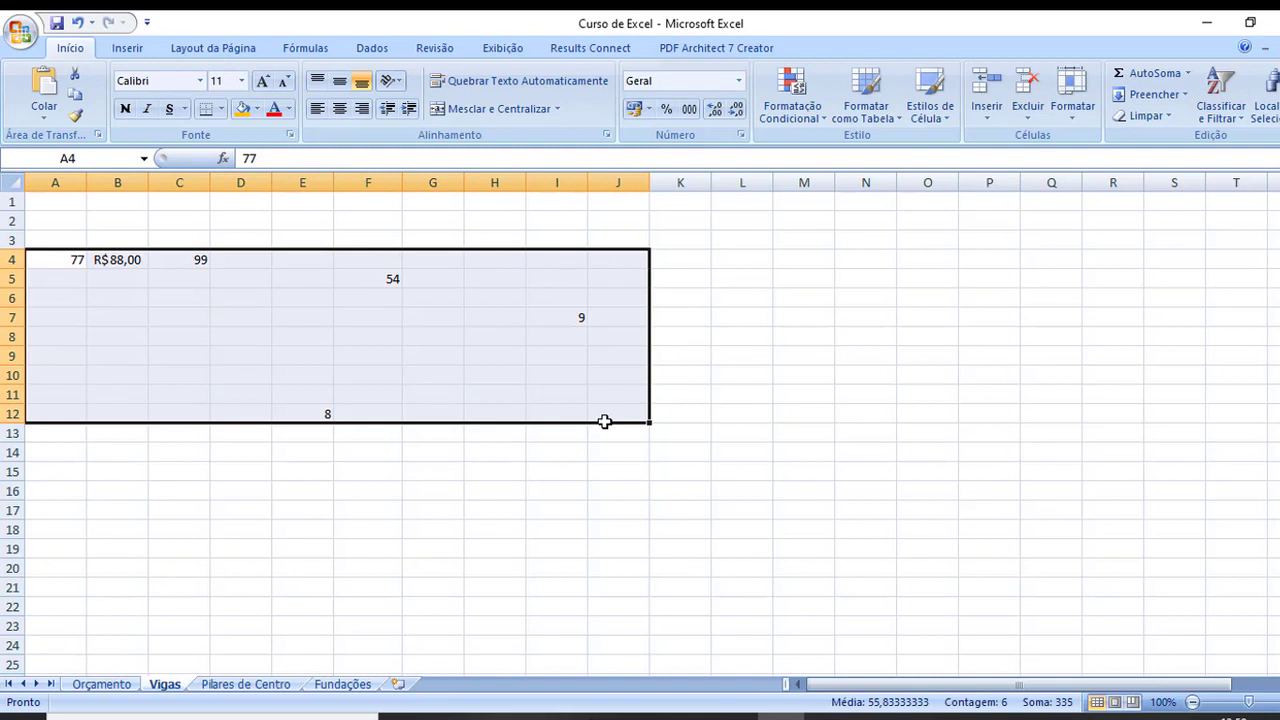
Delete every value in A4:J12 and pick F5 as the picture's location.
key(Delete)
click(802, 440)
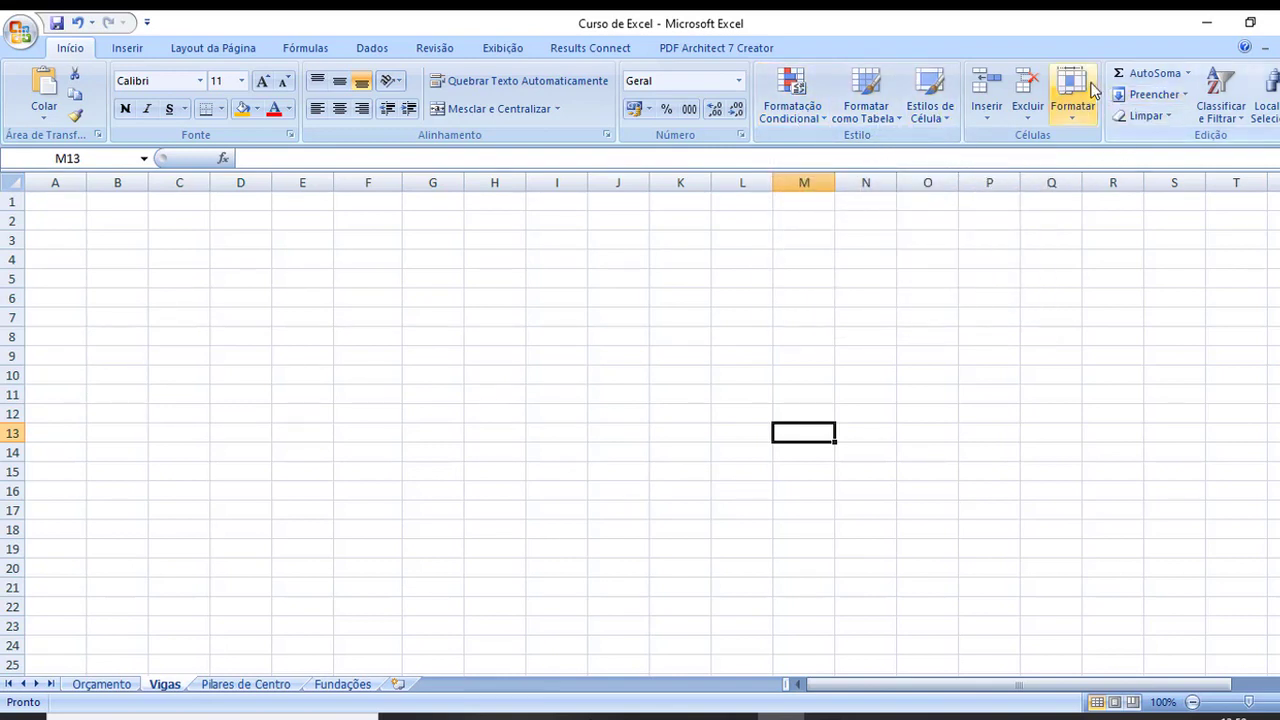
click(632, 300)
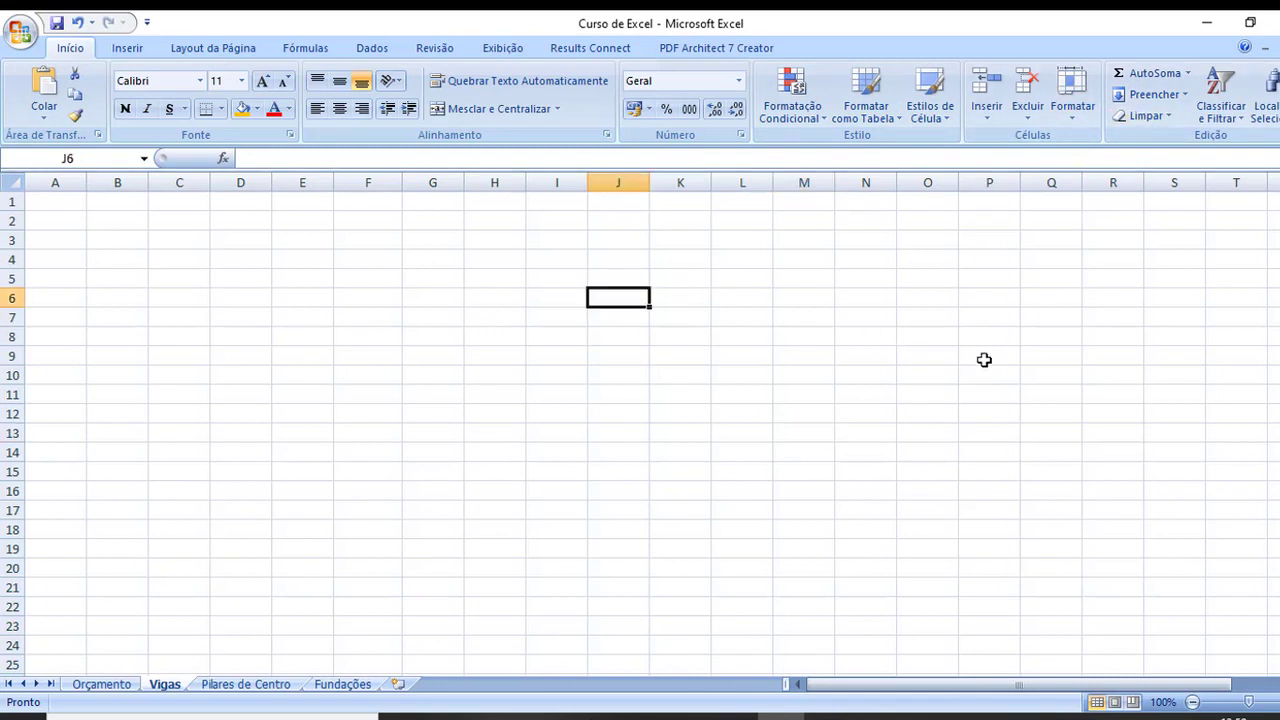
click(396, 276)
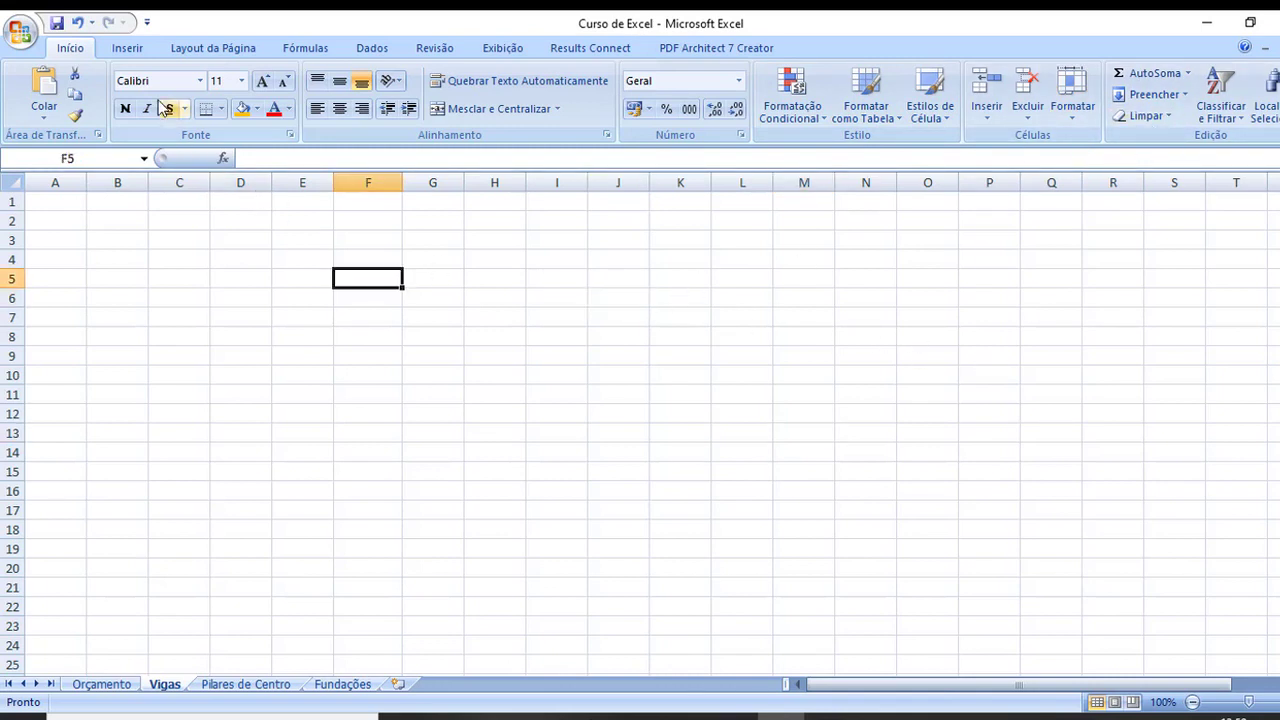
click(126, 48)
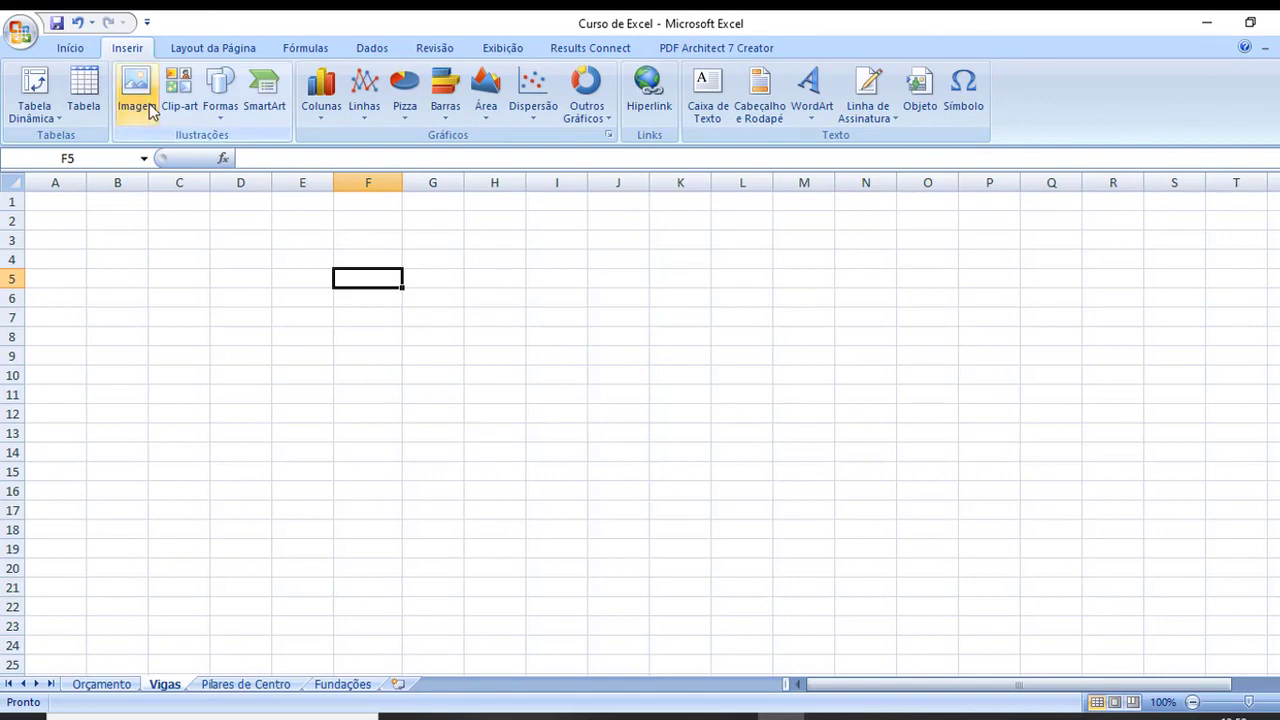
Insert Sobrado_Lu_First_Frame from Área de Trabalho > Sobrado Lu onto the Vigas sheet.
click(155, 108)
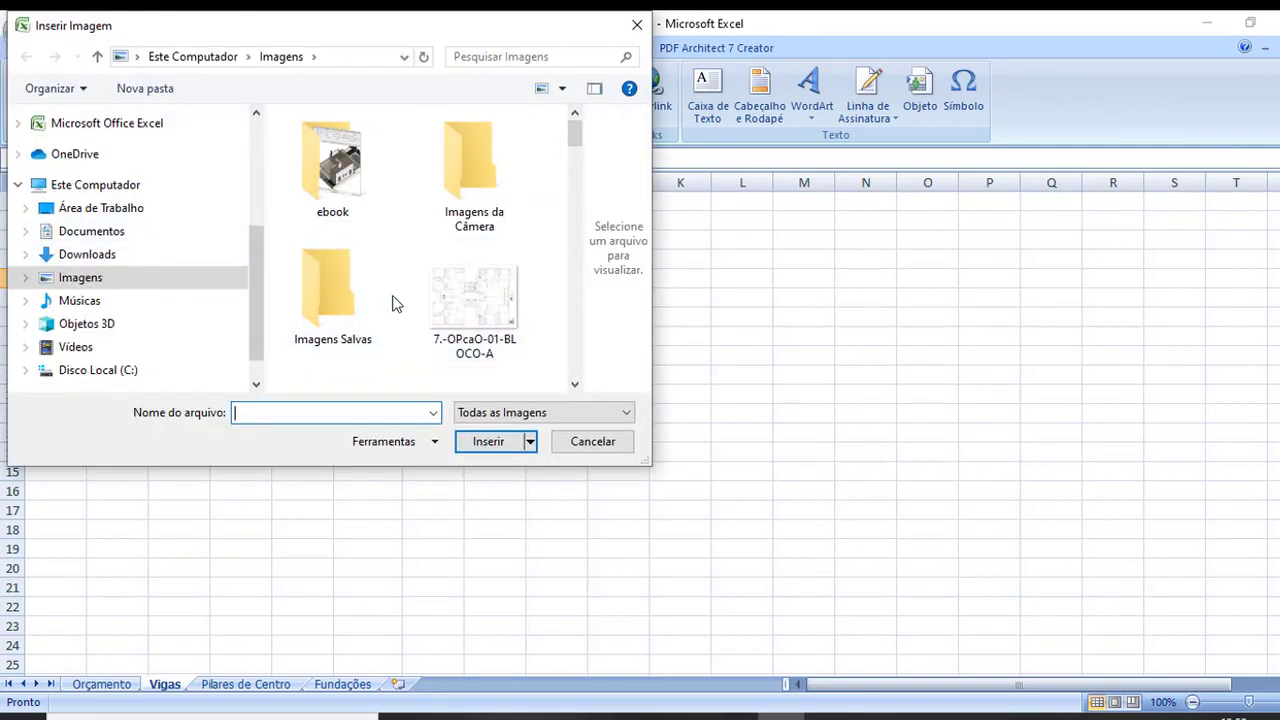
click(100, 208)
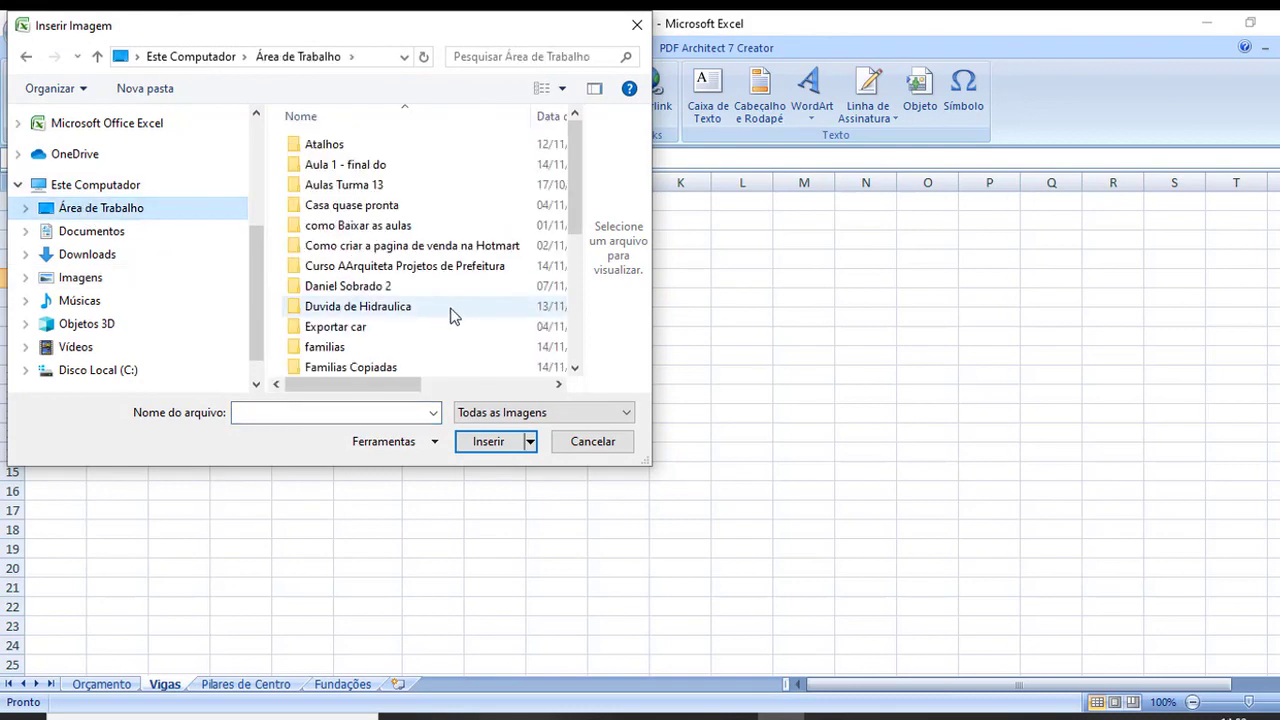
scroll(452, 312, down, 5)
scroll(454, 308, up, 5)
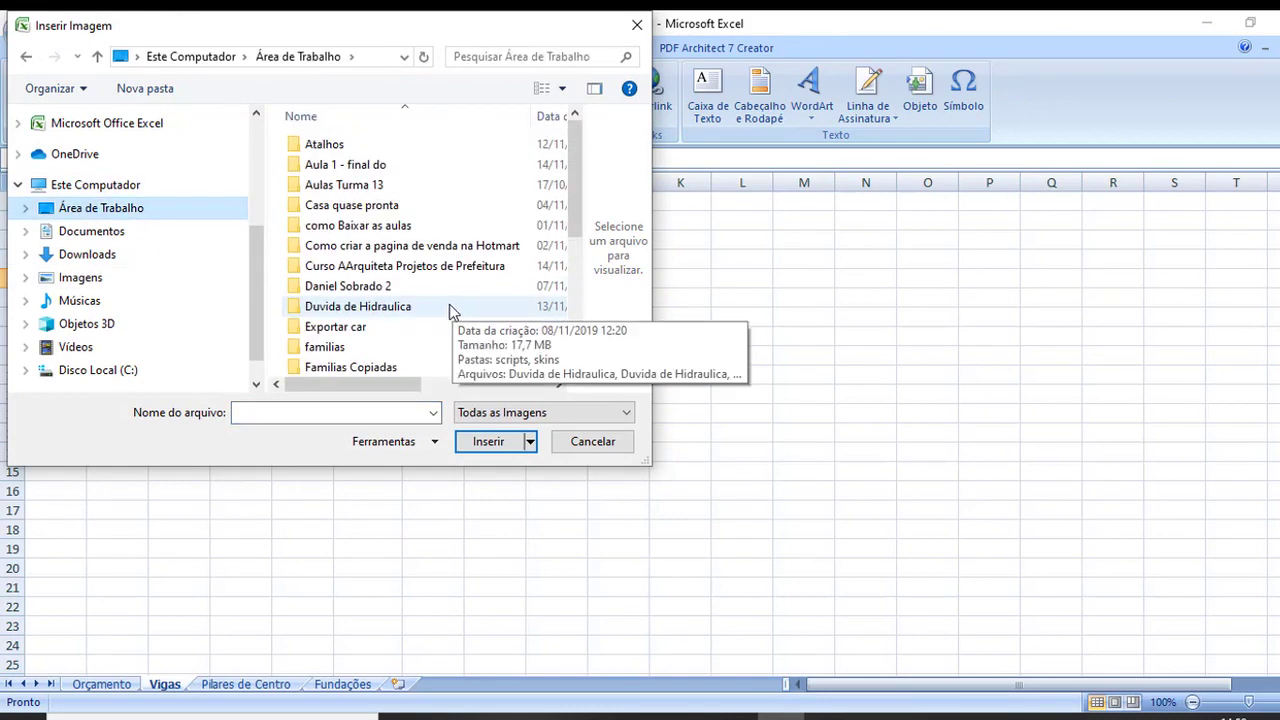
click(112, 232)
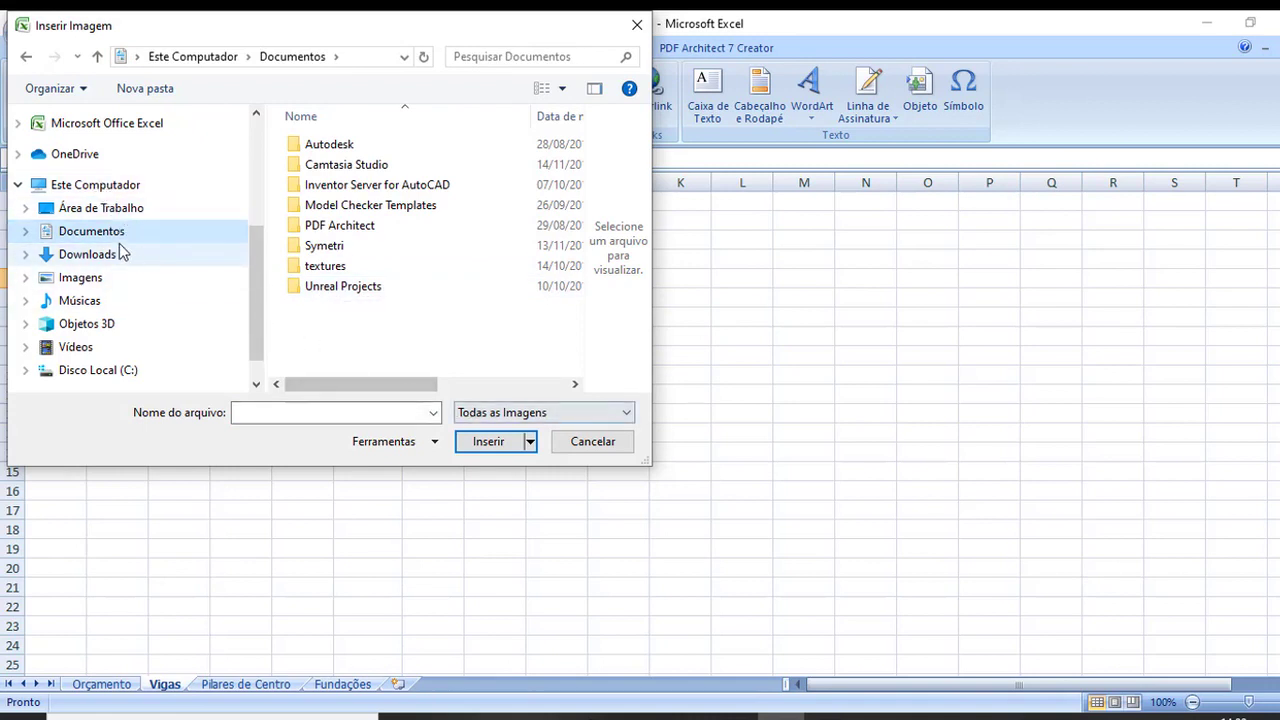
click(94, 208)
scroll(351, 257, down, 3)
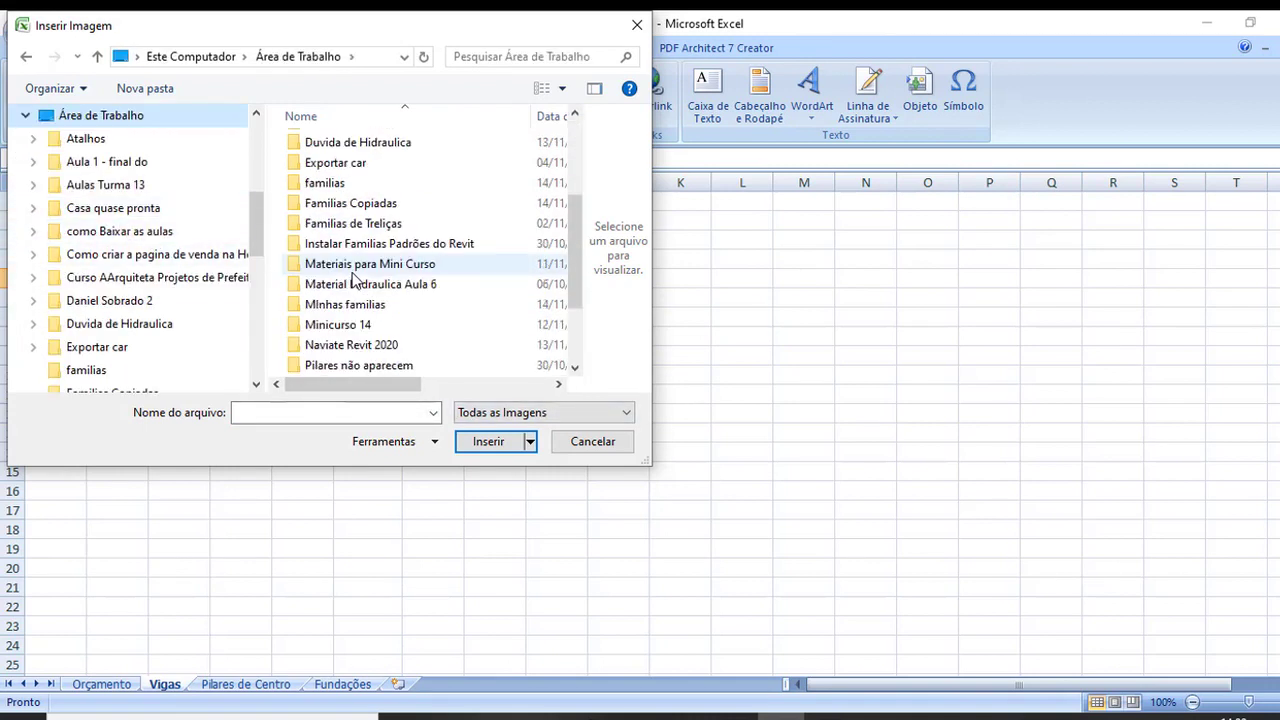
scroll(352, 275, down, 2)
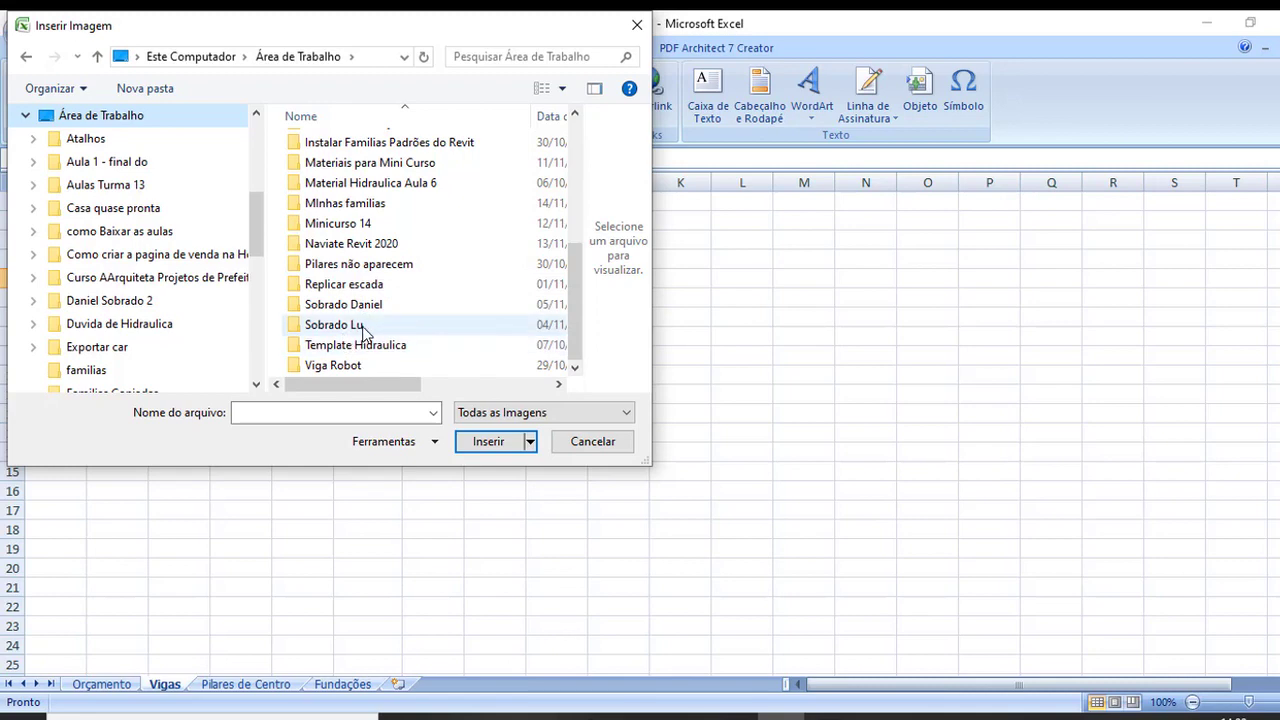
click(363, 330)
double_click(363, 330)
click(360, 186)
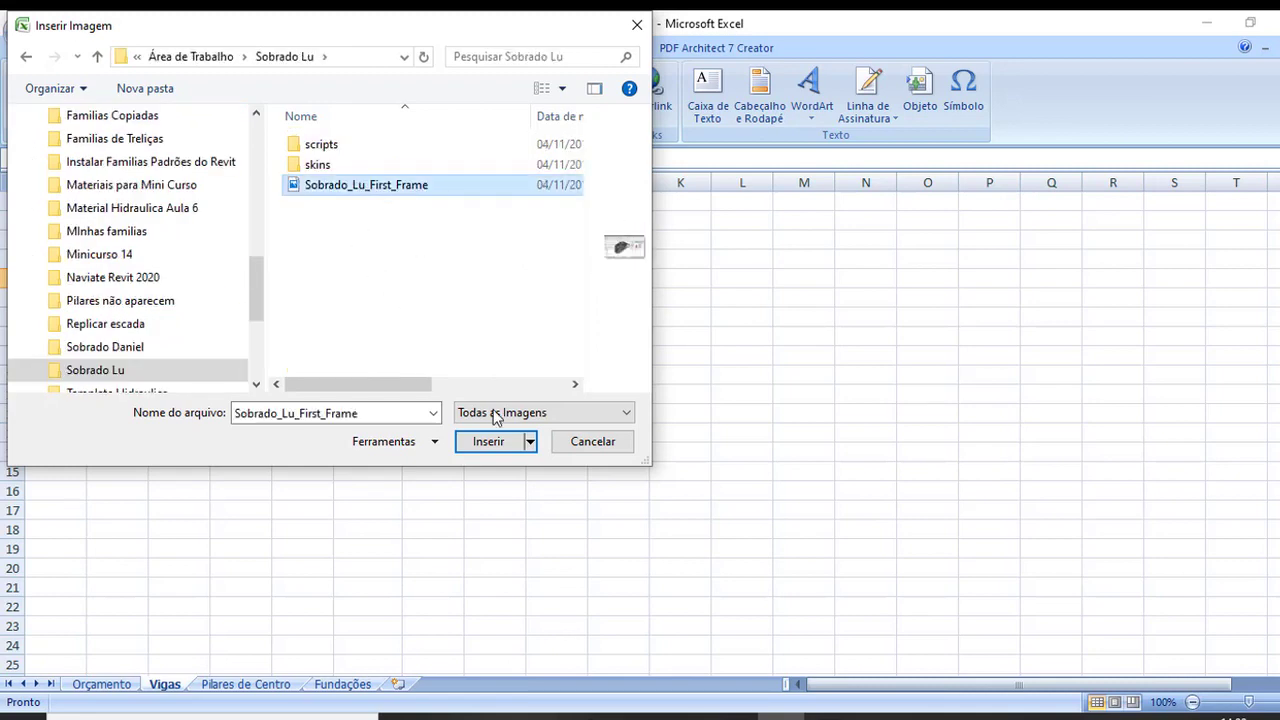
click(498, 448)
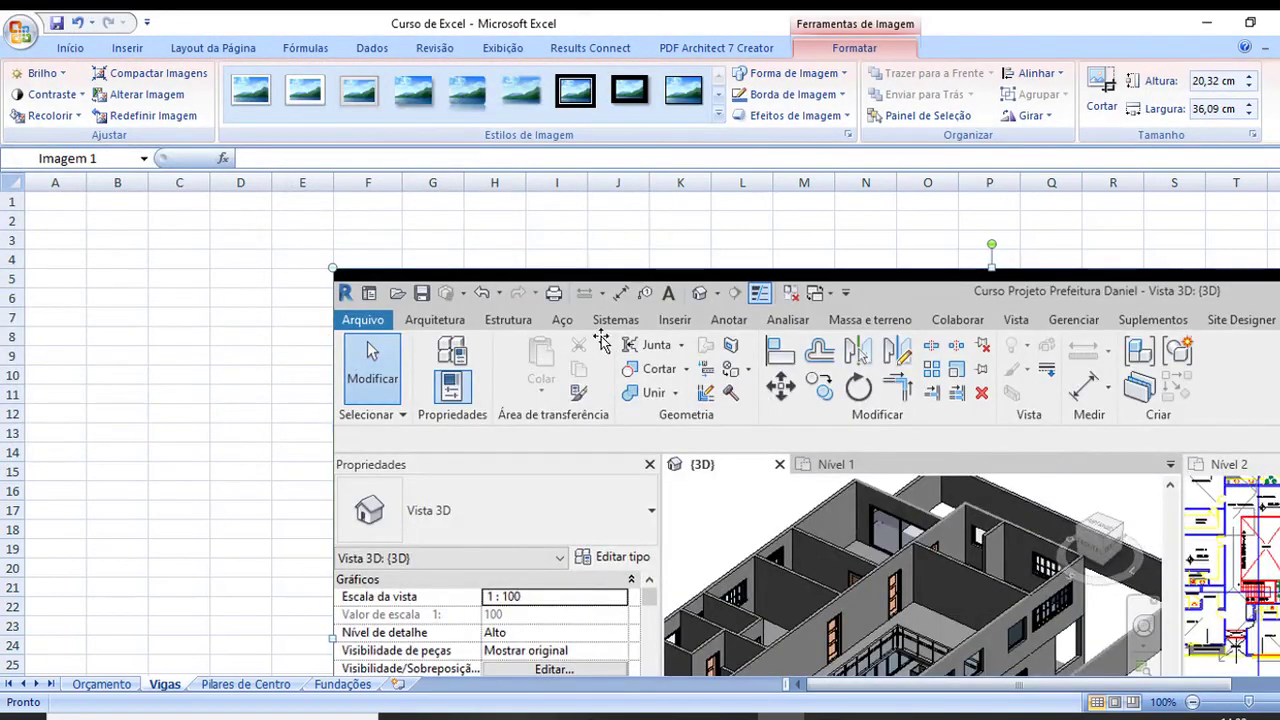
Shrink the picture to 7,97 × 14,15 cm, move it over columns D–L, then delete it.
scroll(593, 333, down, 3)
scroll(593, 333, up, 3)
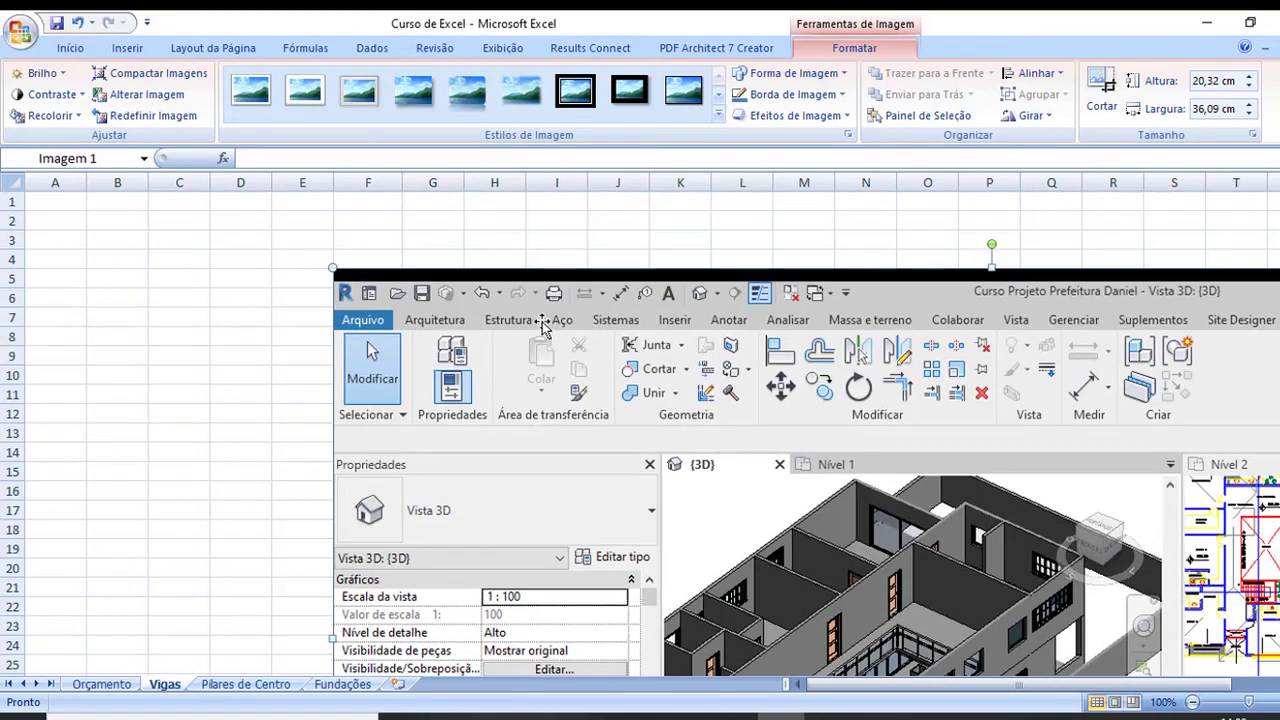
scroll(536, 323, down, 3)
scroll(536, 323, up, 2)
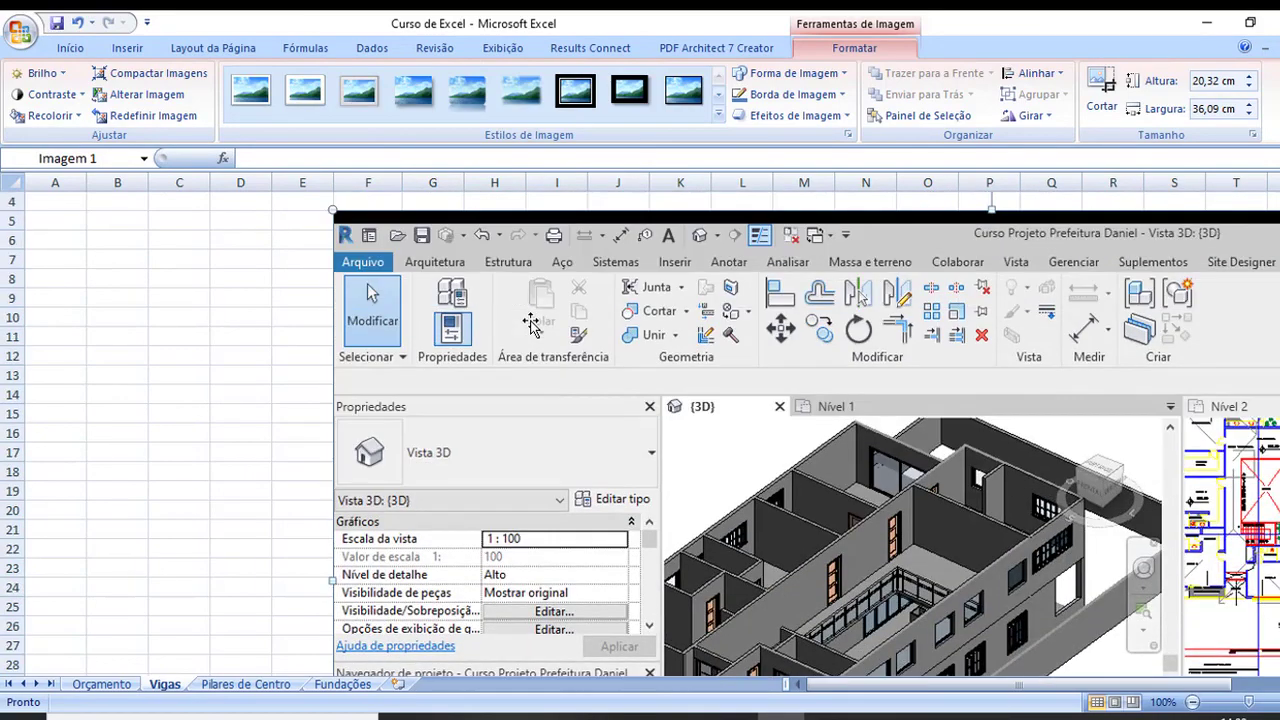
drag(333, 211, 686, 409)
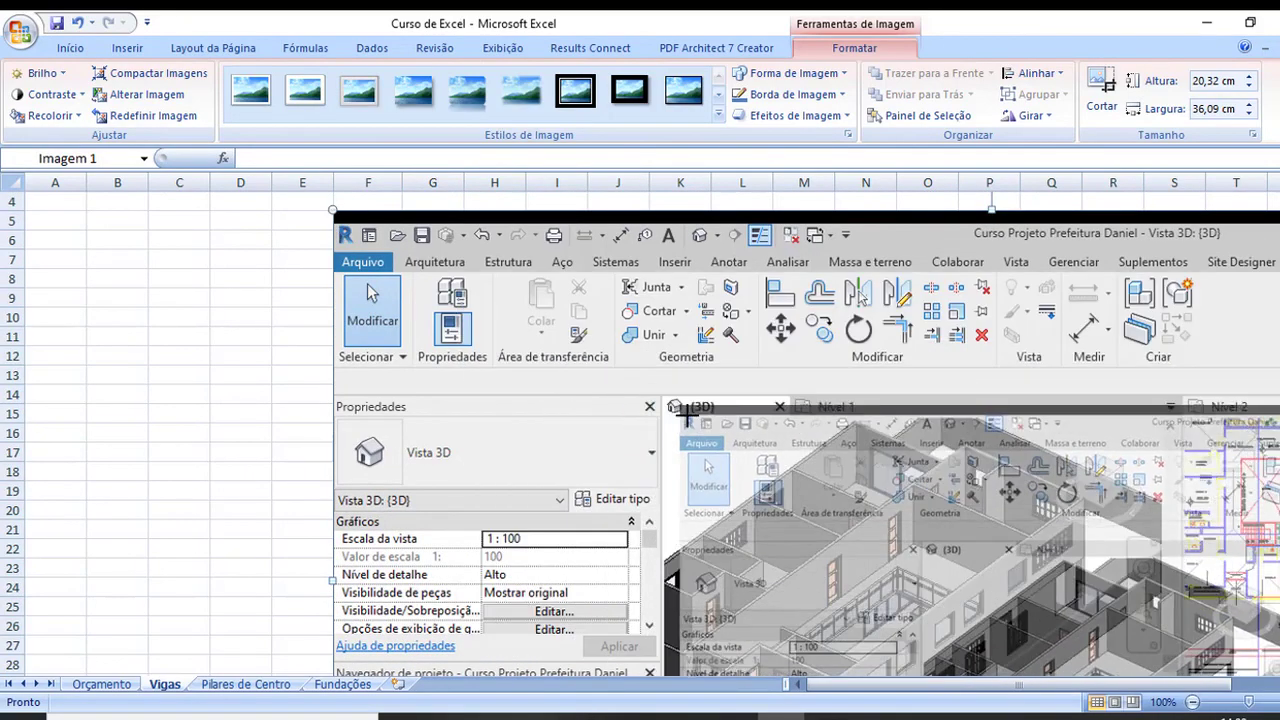
drag(820, 448, 463, 333)
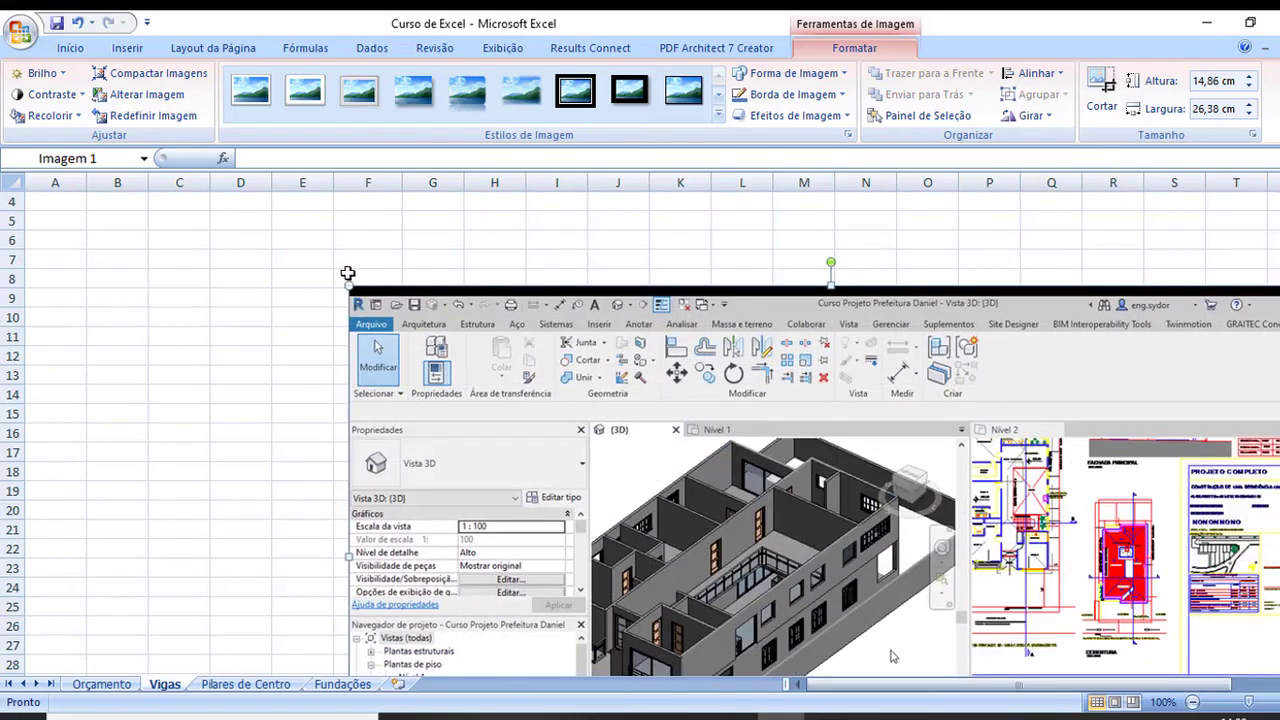
drag(348, 286, 795, 537)
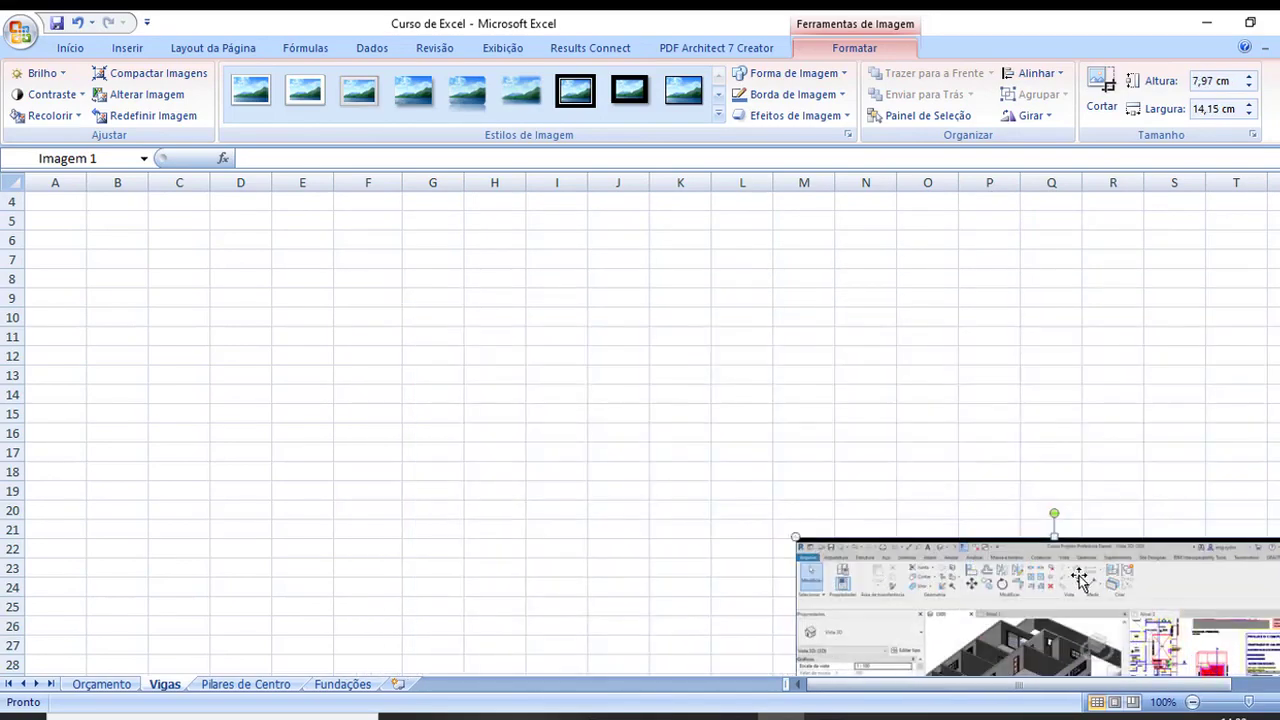
drag(1079, 578, 577, 333)
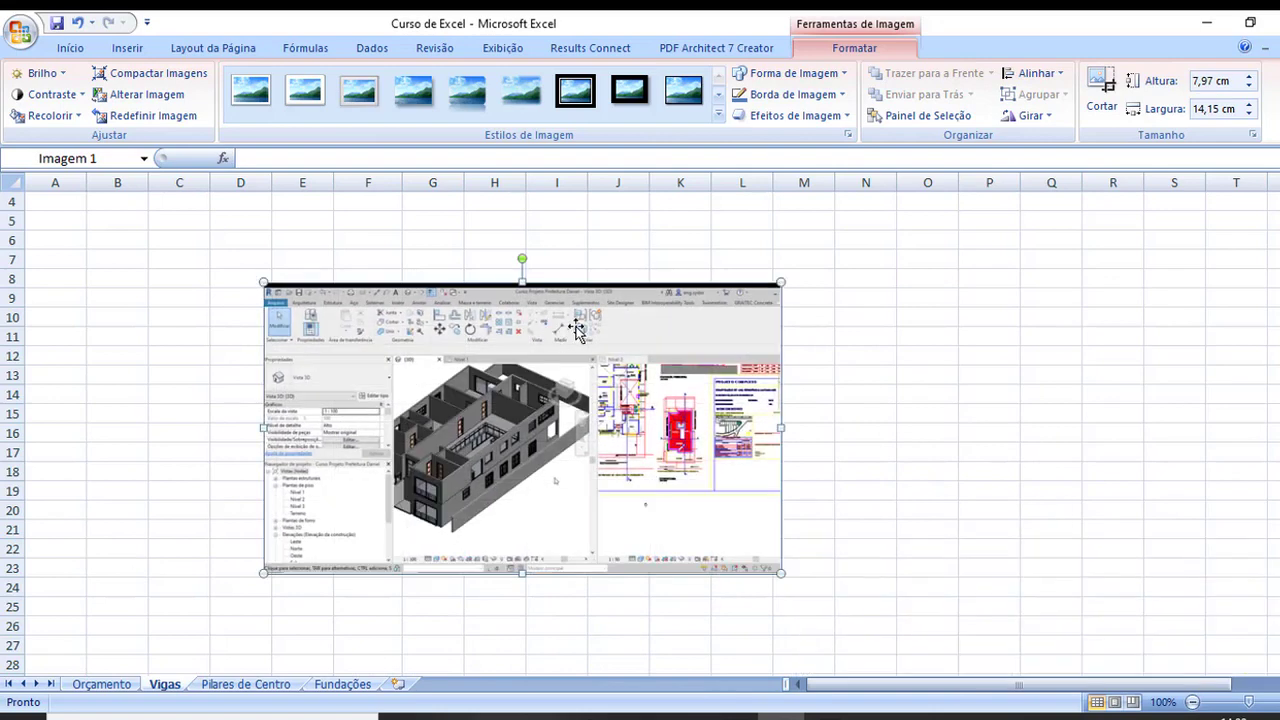
key(Delete)
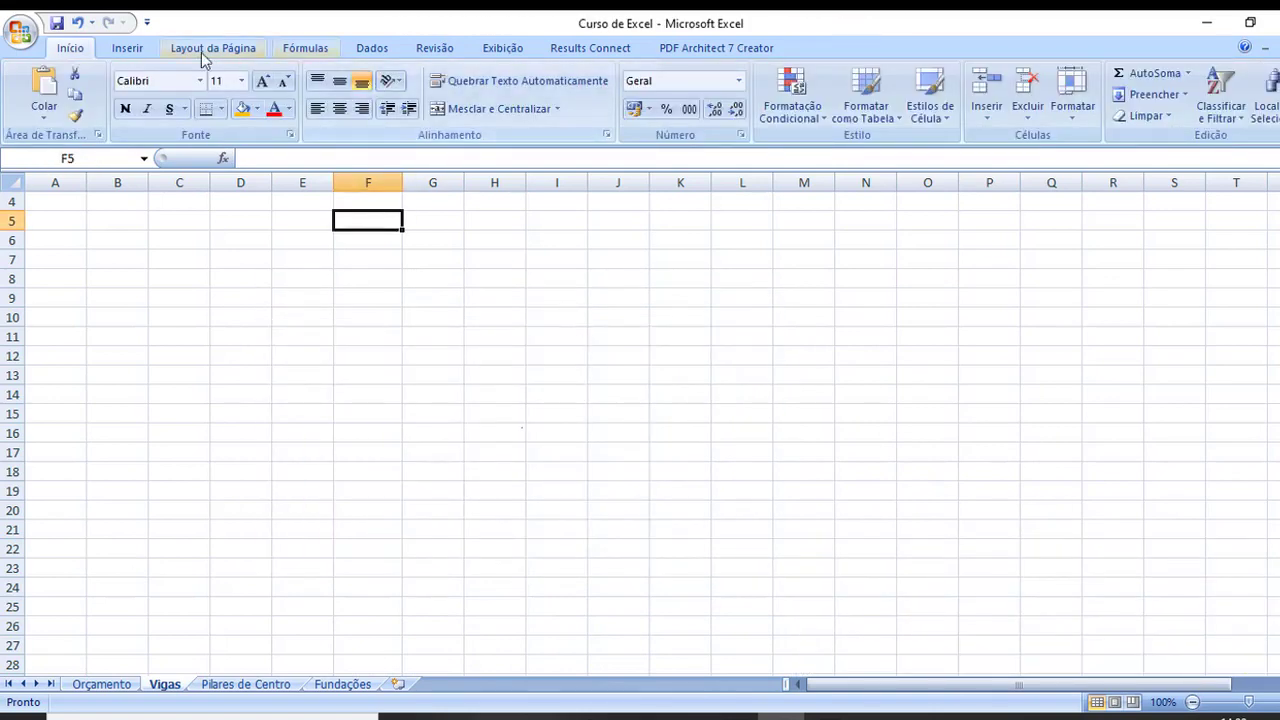
Preview the Formas gallery and the Clip-art pane on Inserir, then close the Clip-art pane.
click(128, 48)
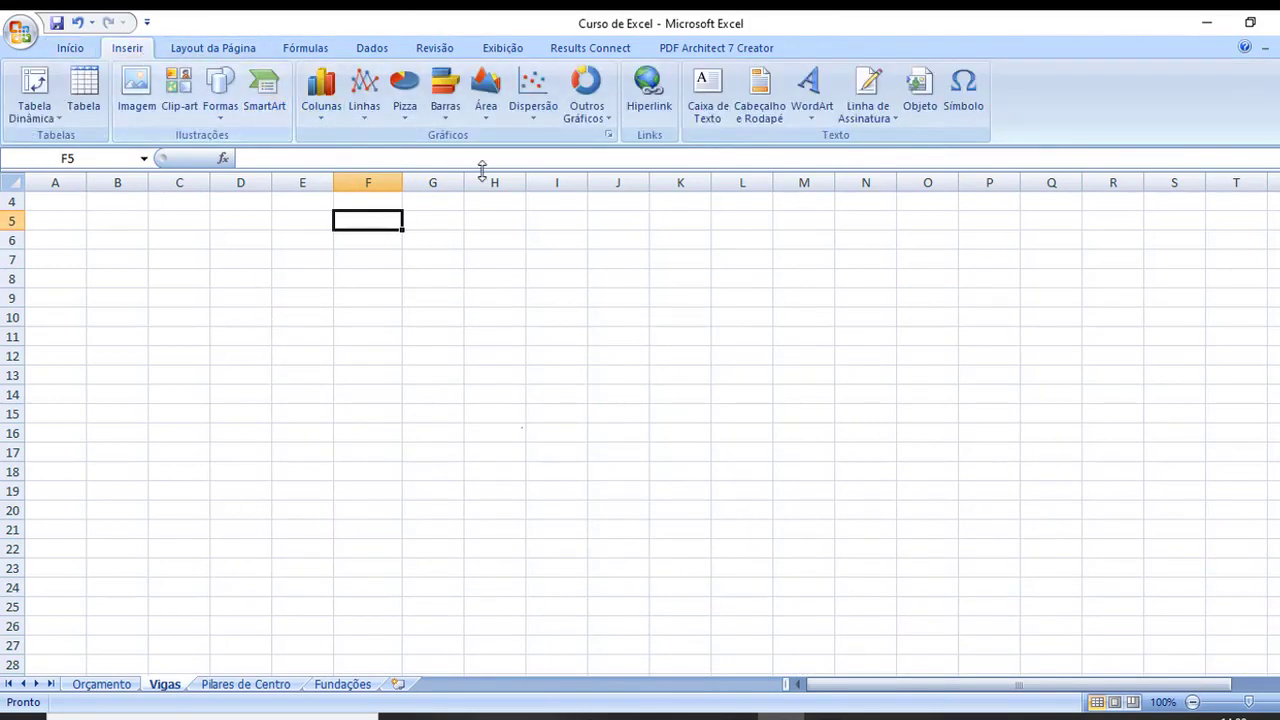
click(223, 120)
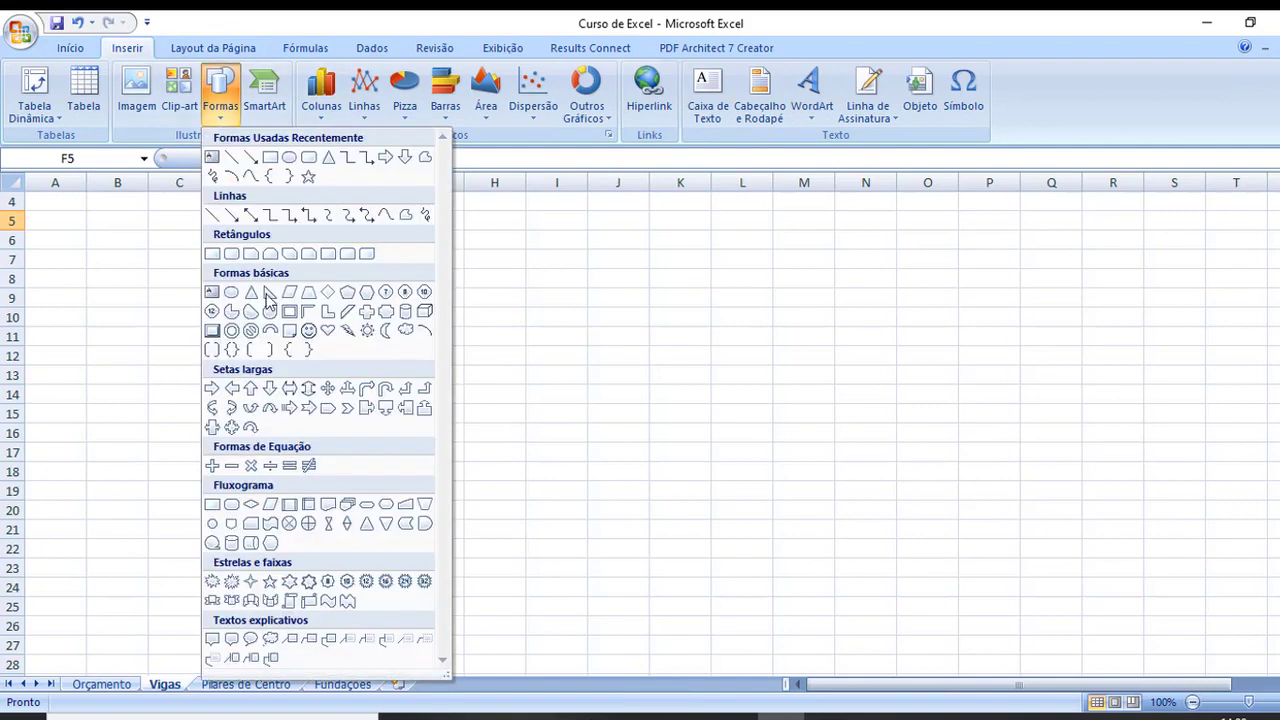
click(183, 106)
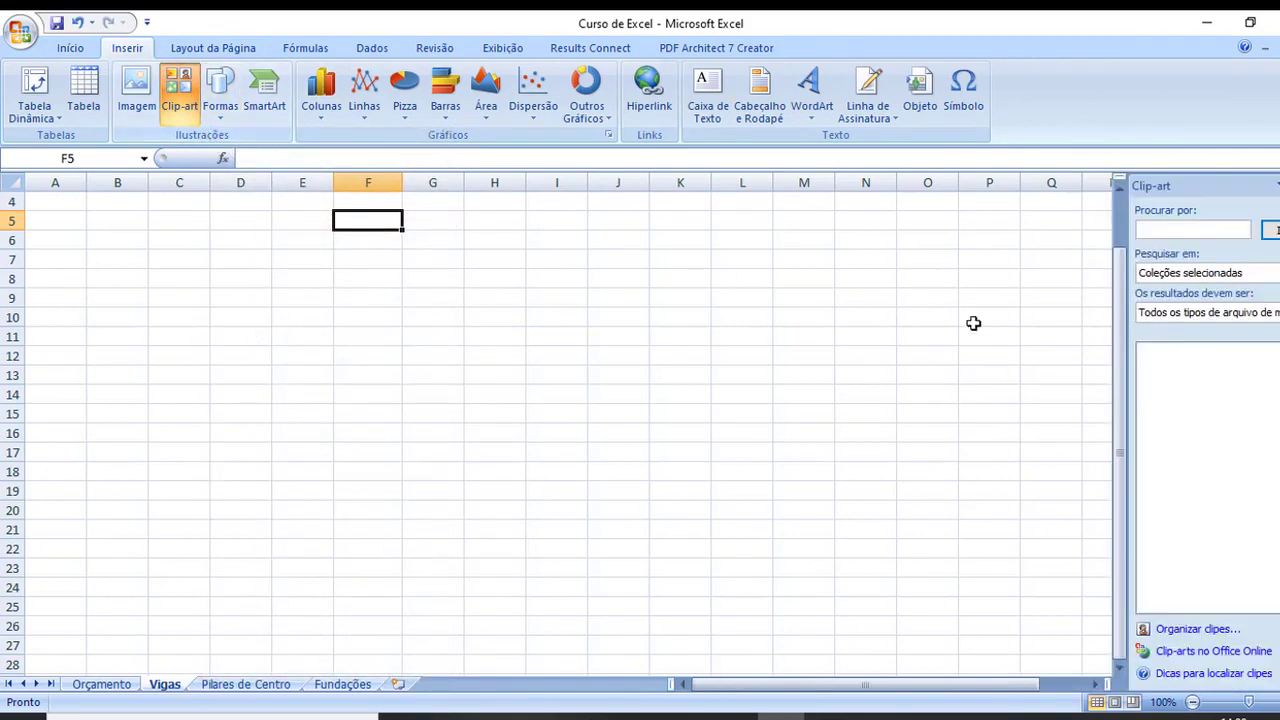
click(1276, 185)
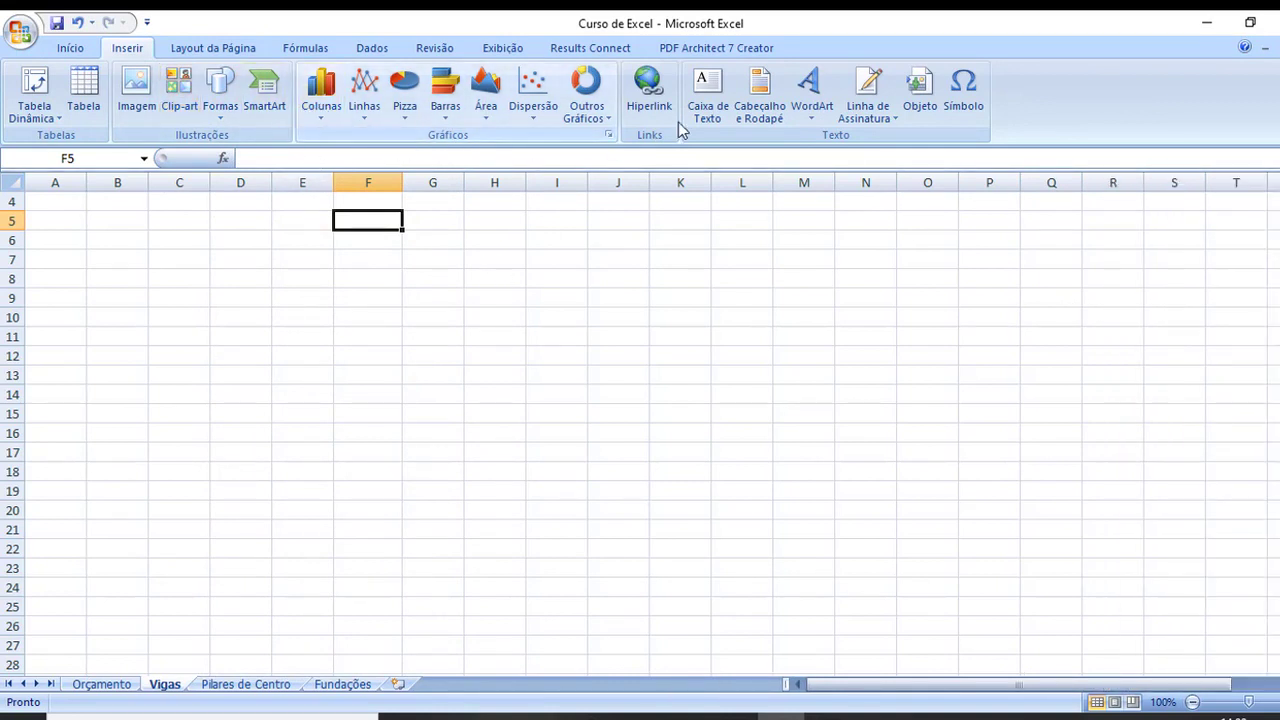
Add an orange-style WordArt with the text 'jkjkjkj'.
click(815, 125)
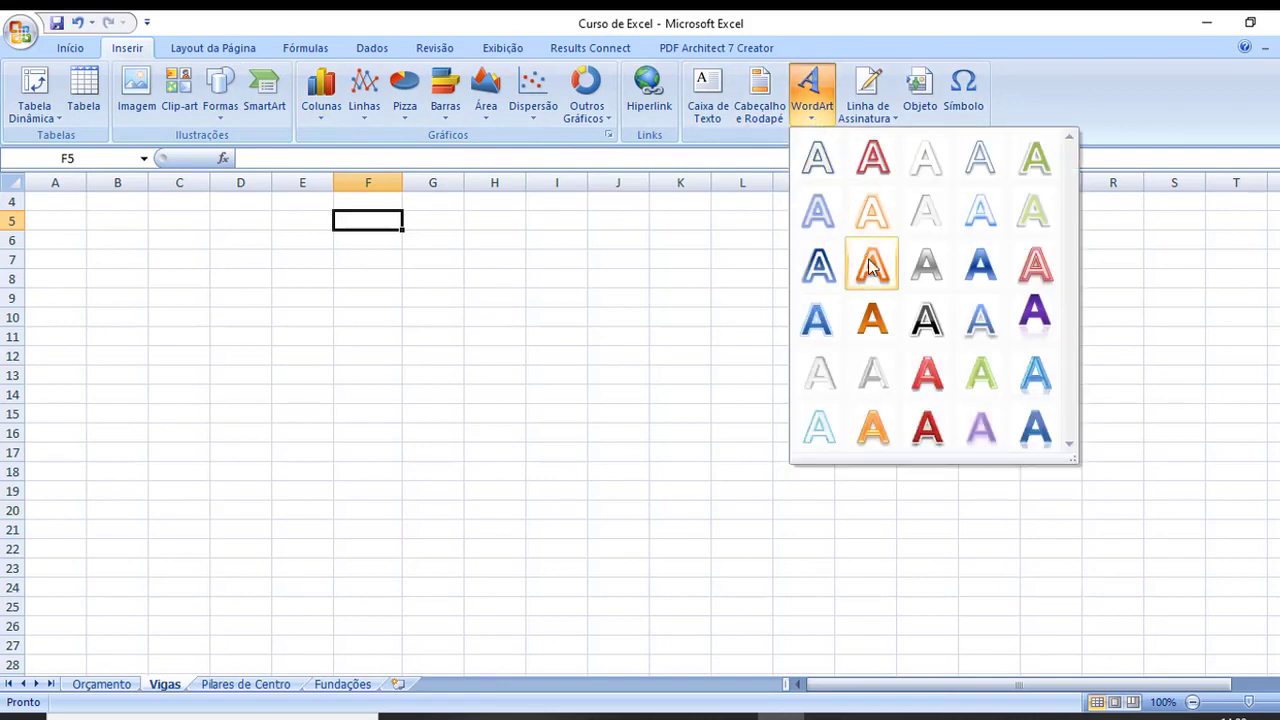
click(871, 264)
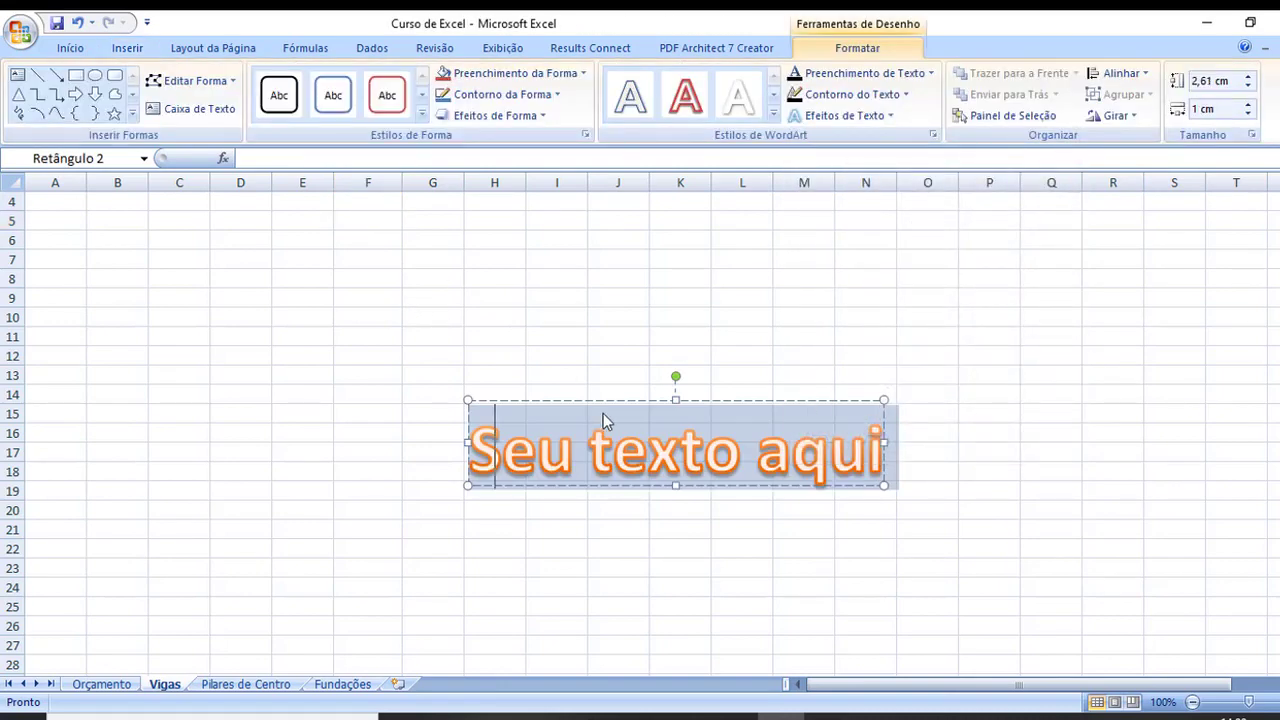
text(jkjkjkj)
click(737, 325)
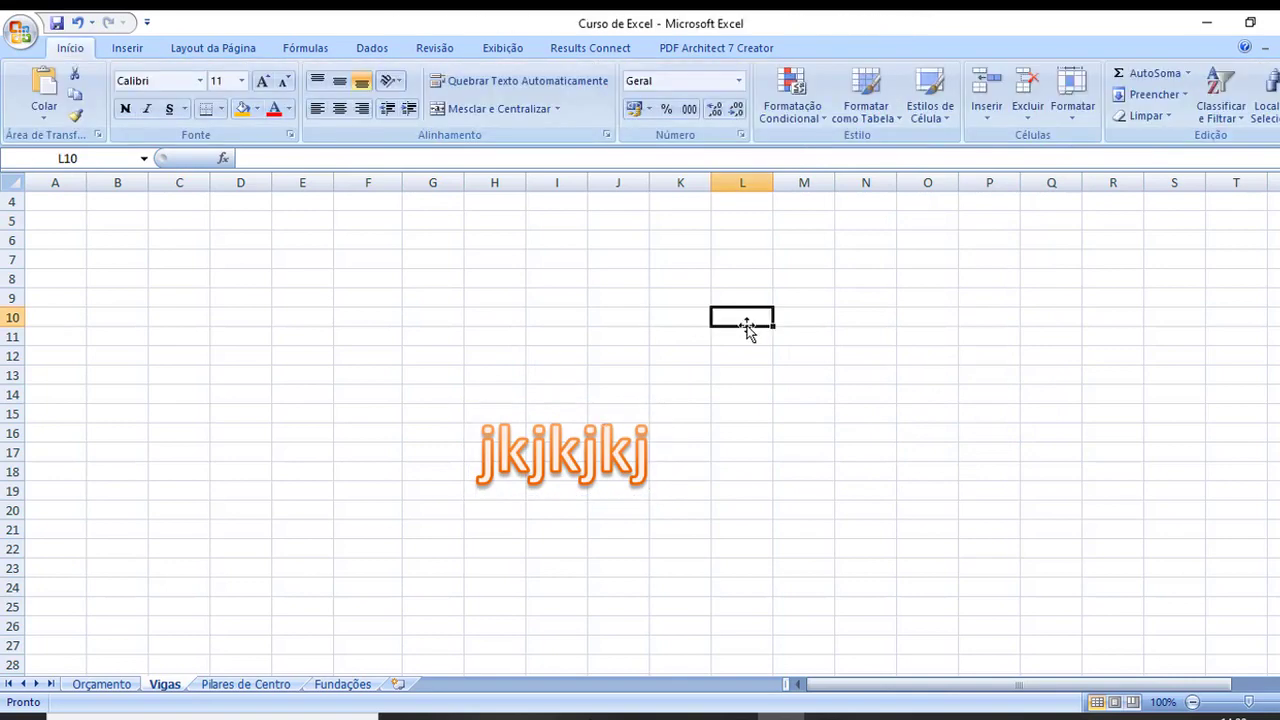
Reselect the WordArt and remove it, leaving the sheet blank.
click(592, 442)
click(745, 445)
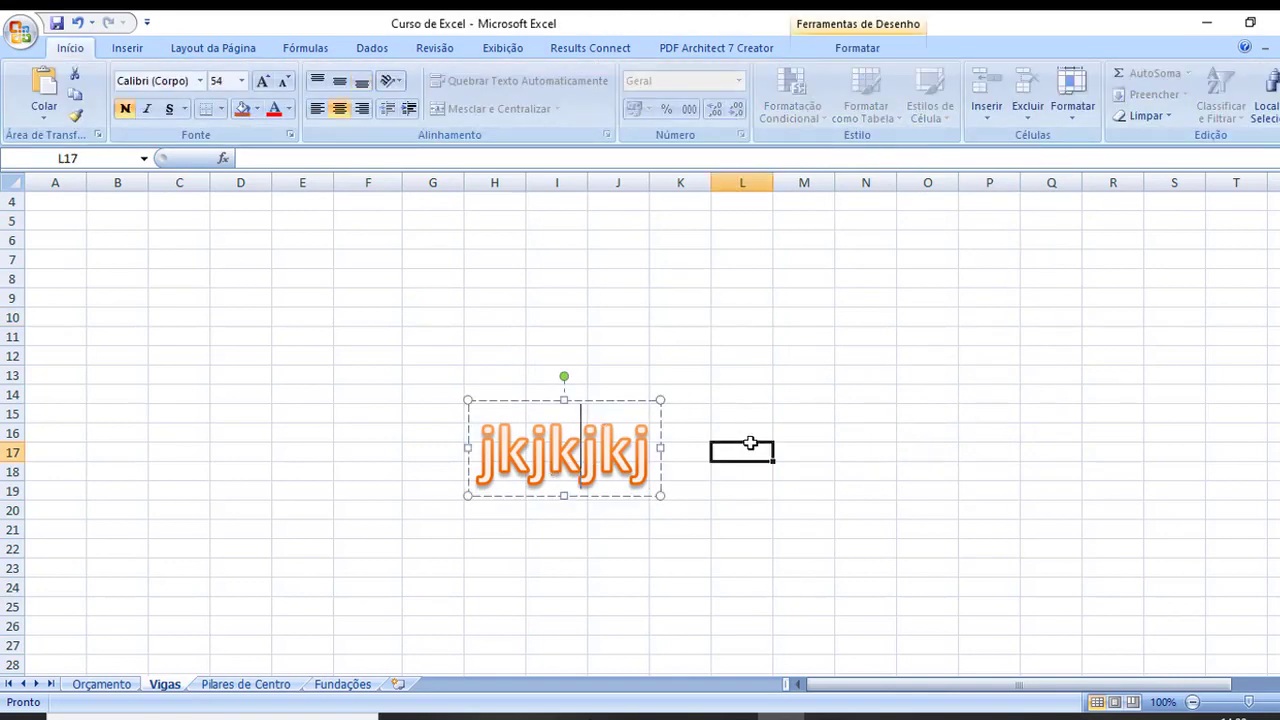
click(648, 478)
click(758, 429)
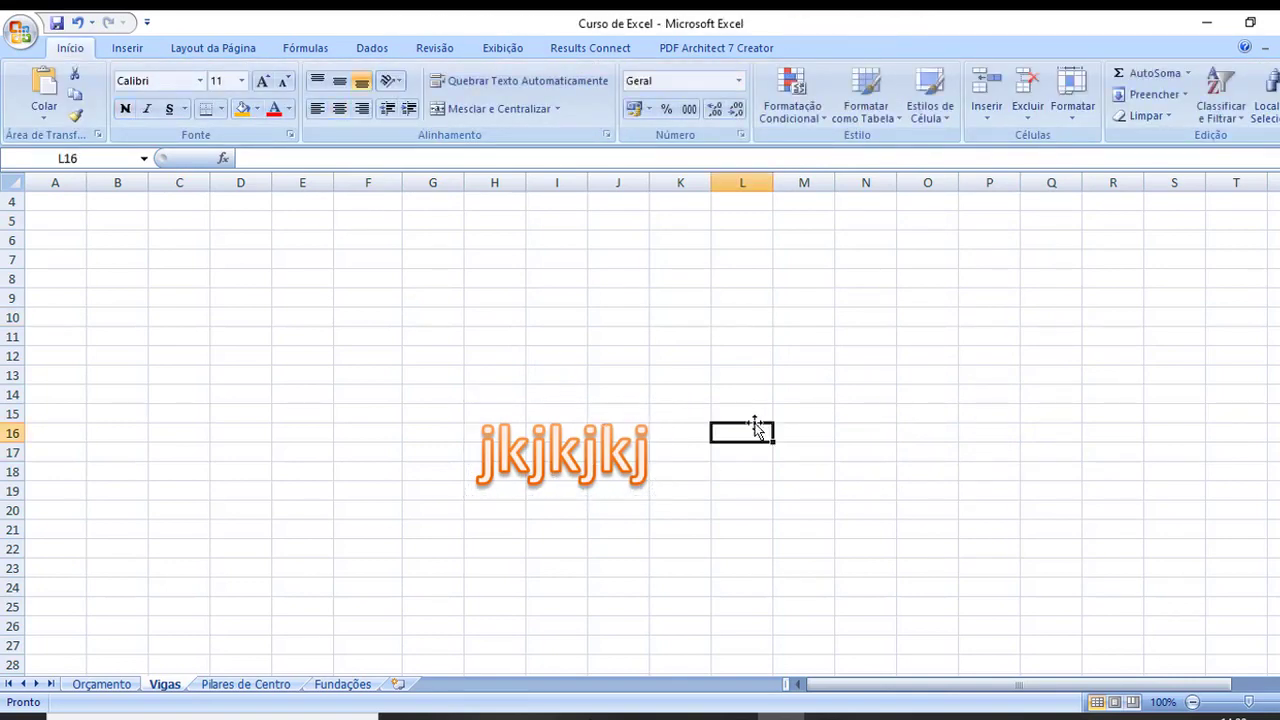
key(ctrl+z)
key(Delete)
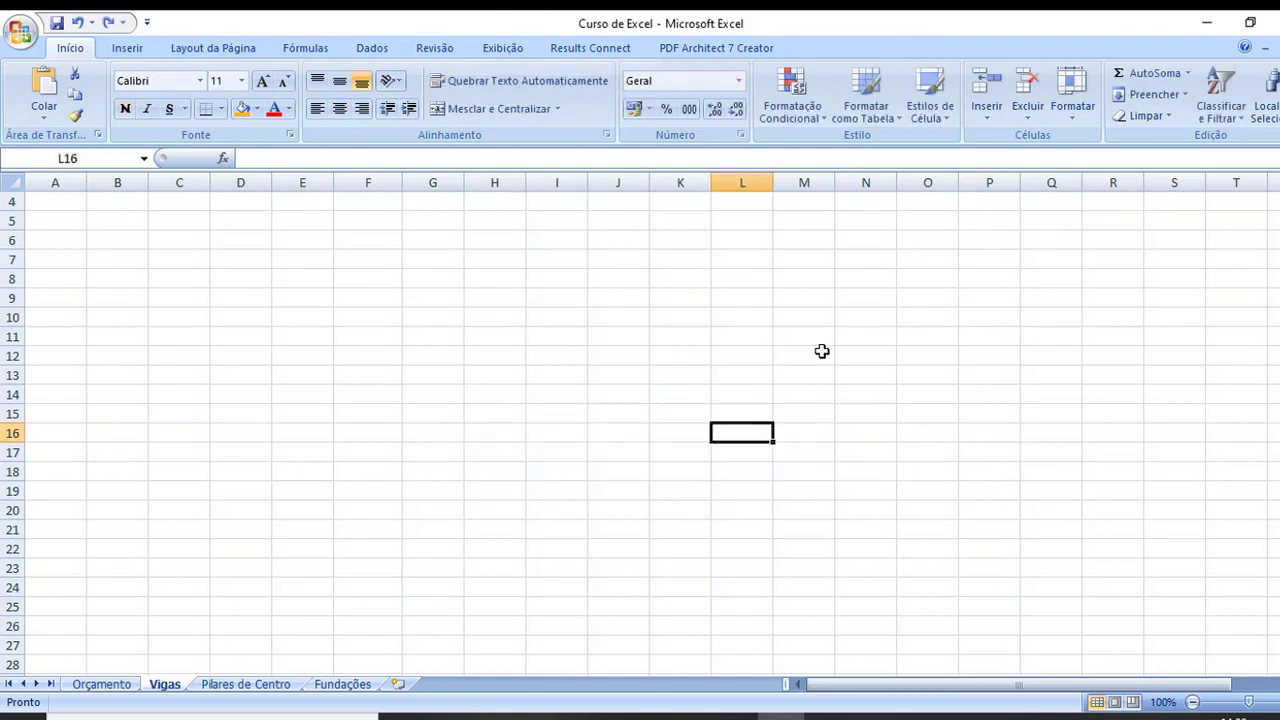
click(212, 47)
click(243, 220)
Preview the Cores, Efeitos and Temas galleries on Layout da Página without applying any.
click(287, 302)
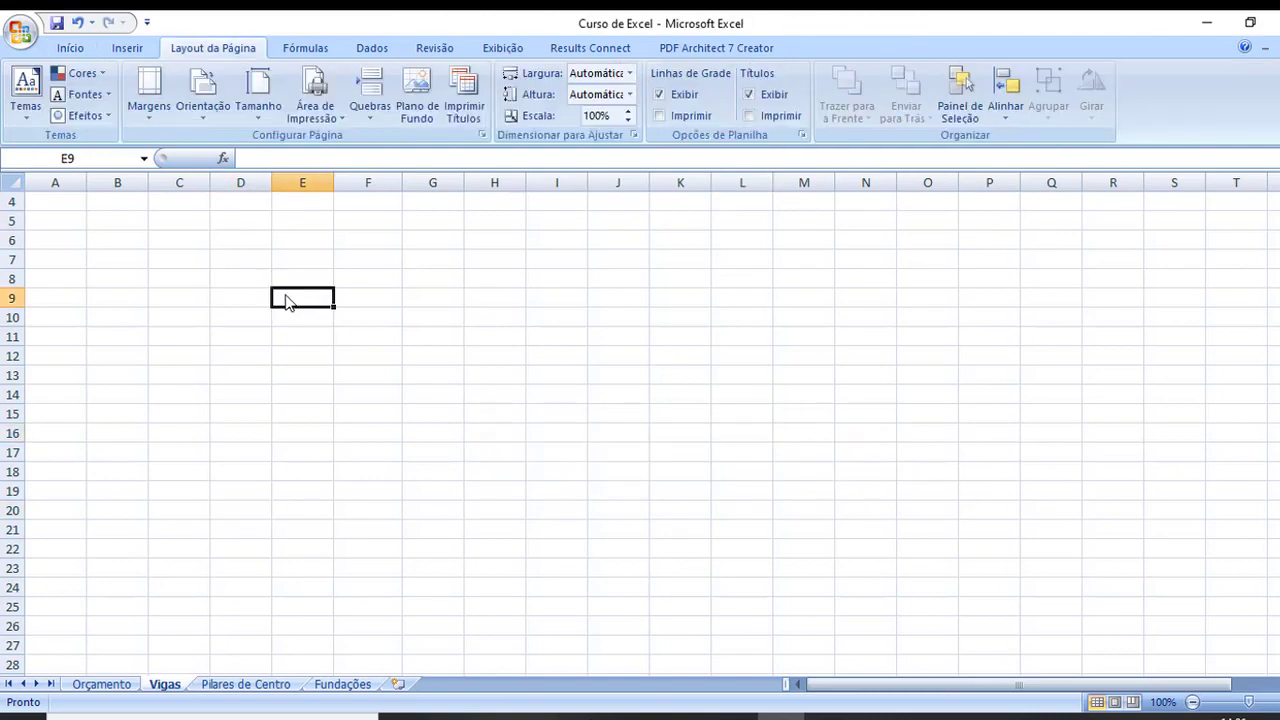
click(82, 73)
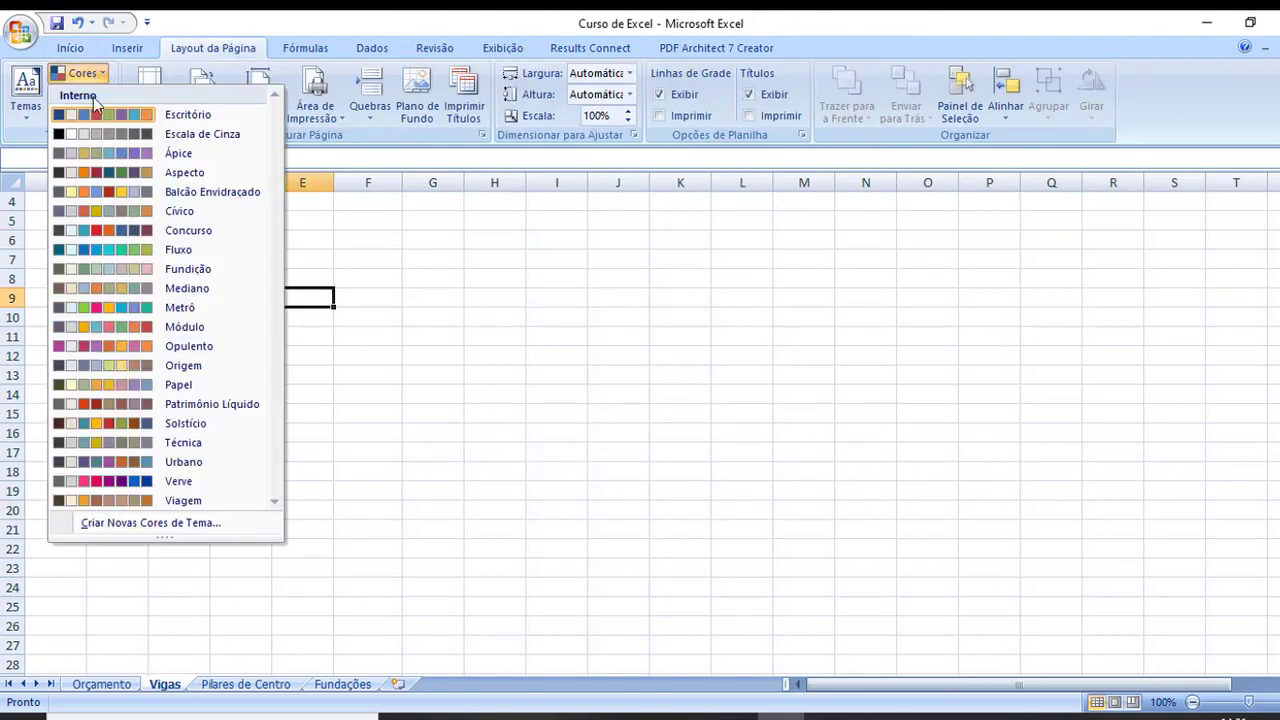
click(95, 210)
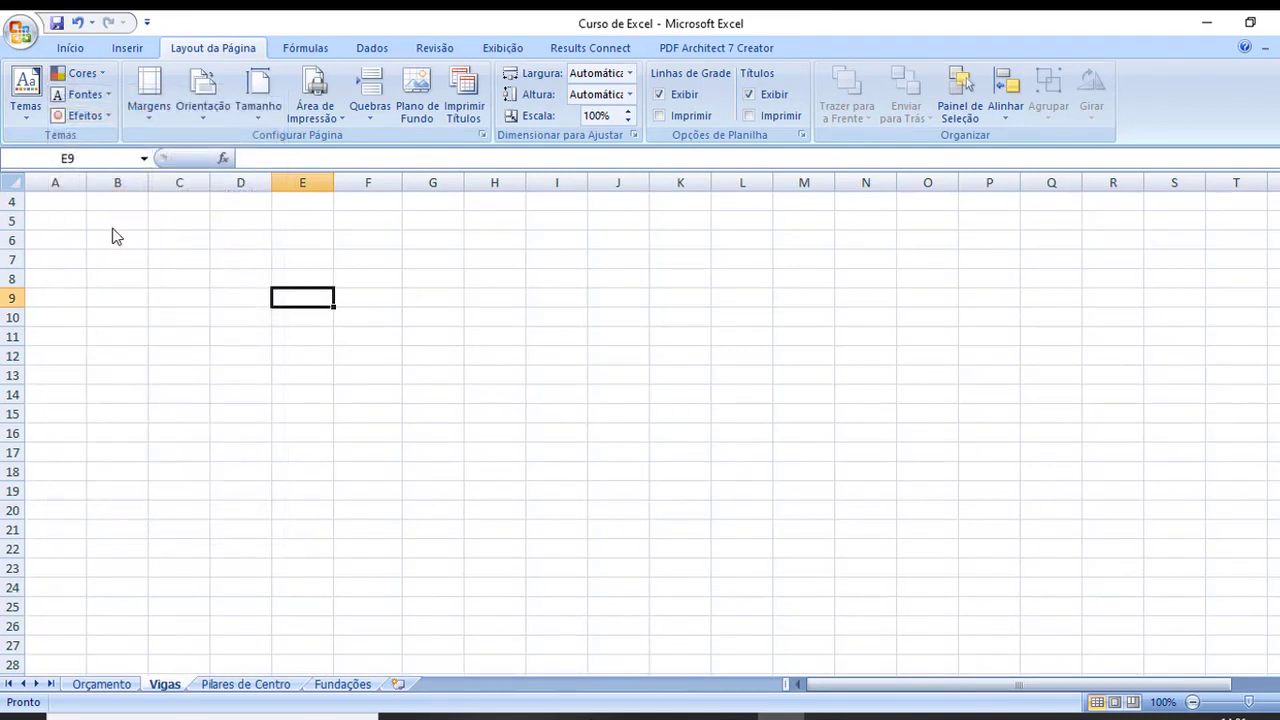
click(88, 115)
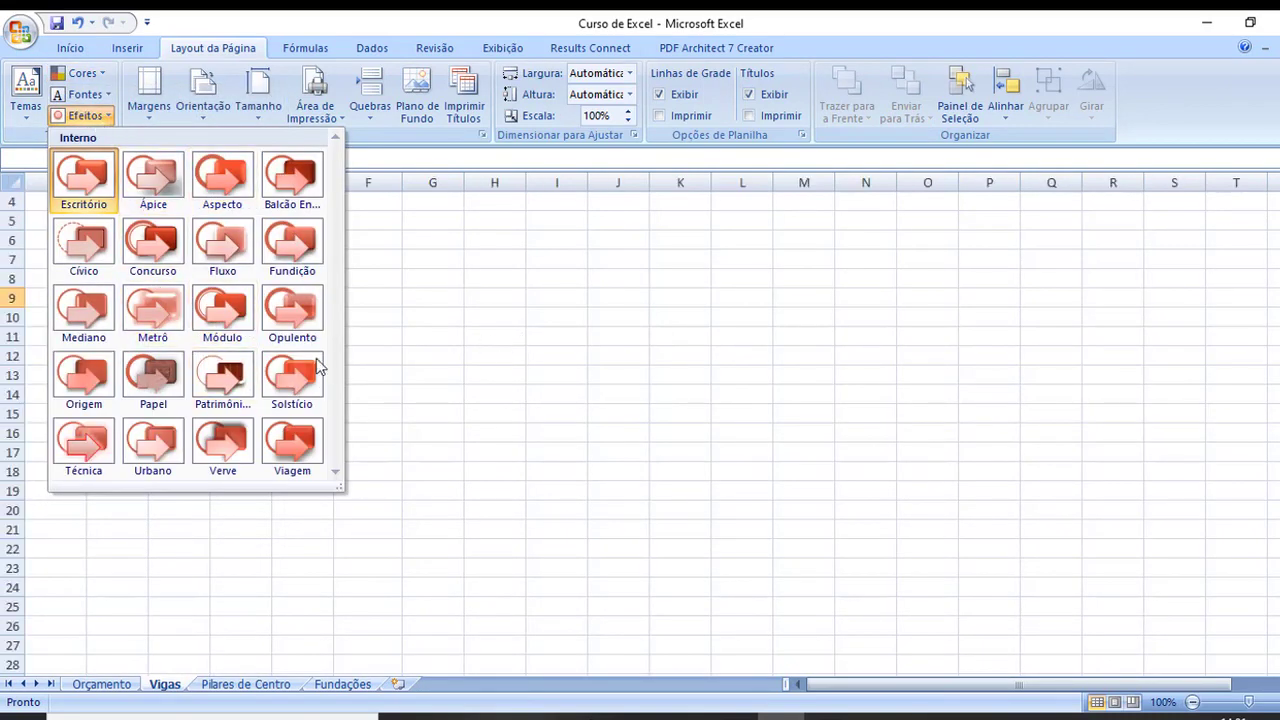
click(437, 360)
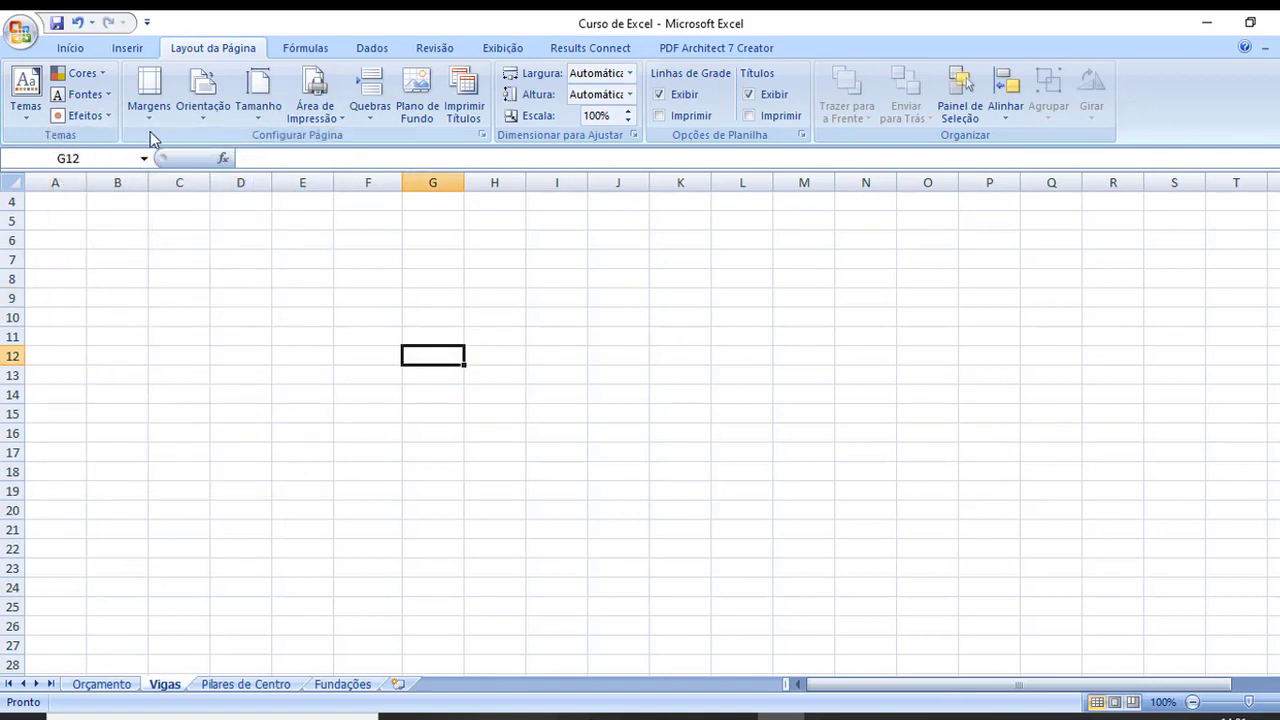
click(28, 108)
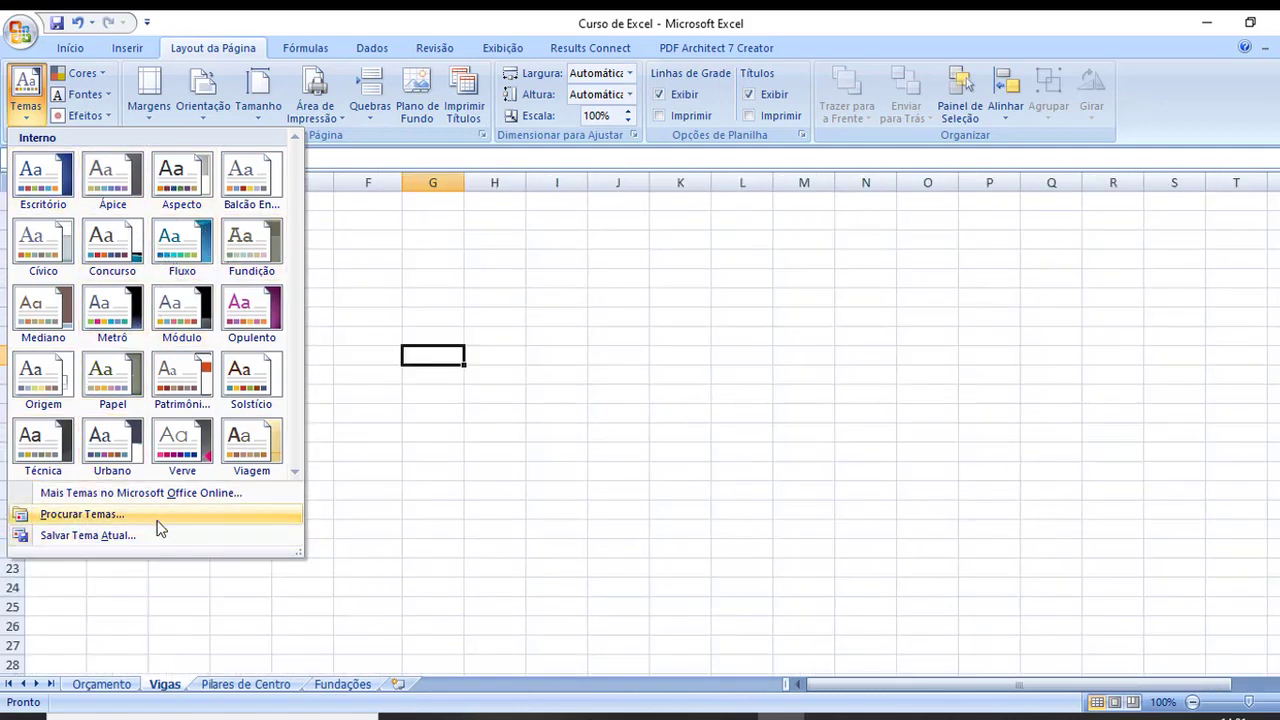
click(460, 470)
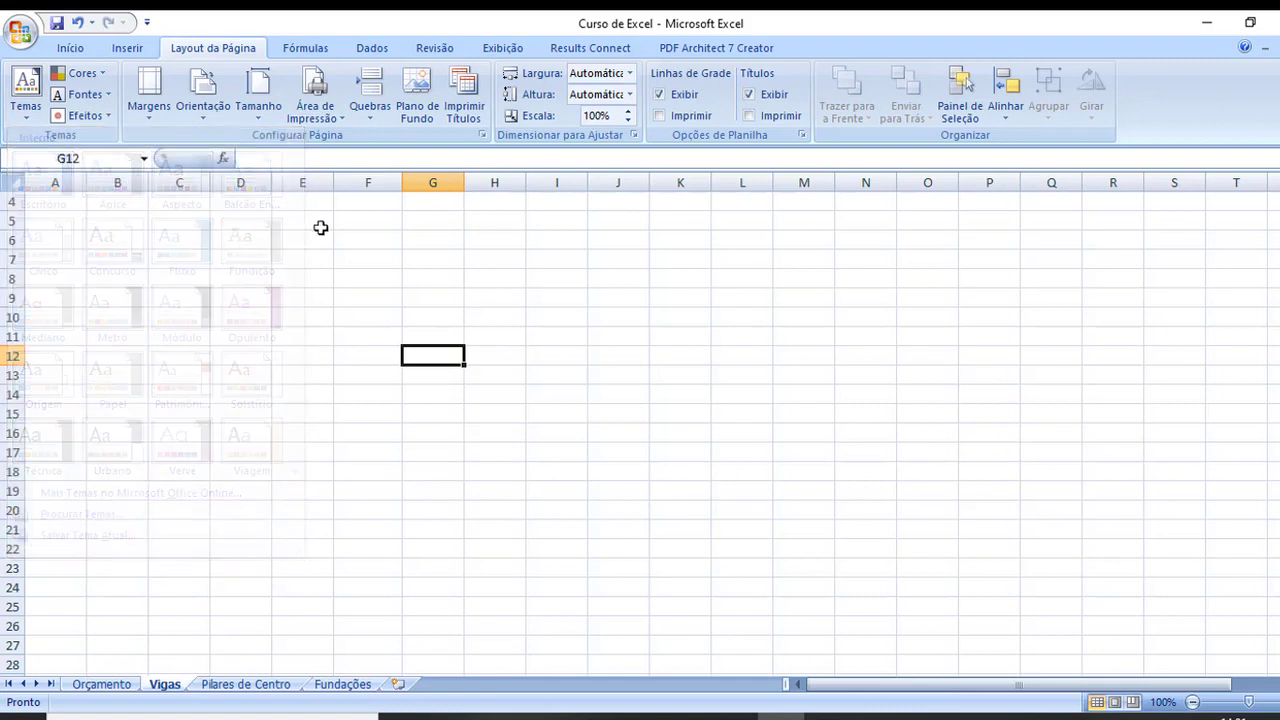
Look over the Margens presets without applying one, then go back to Início.
click(148, 118)
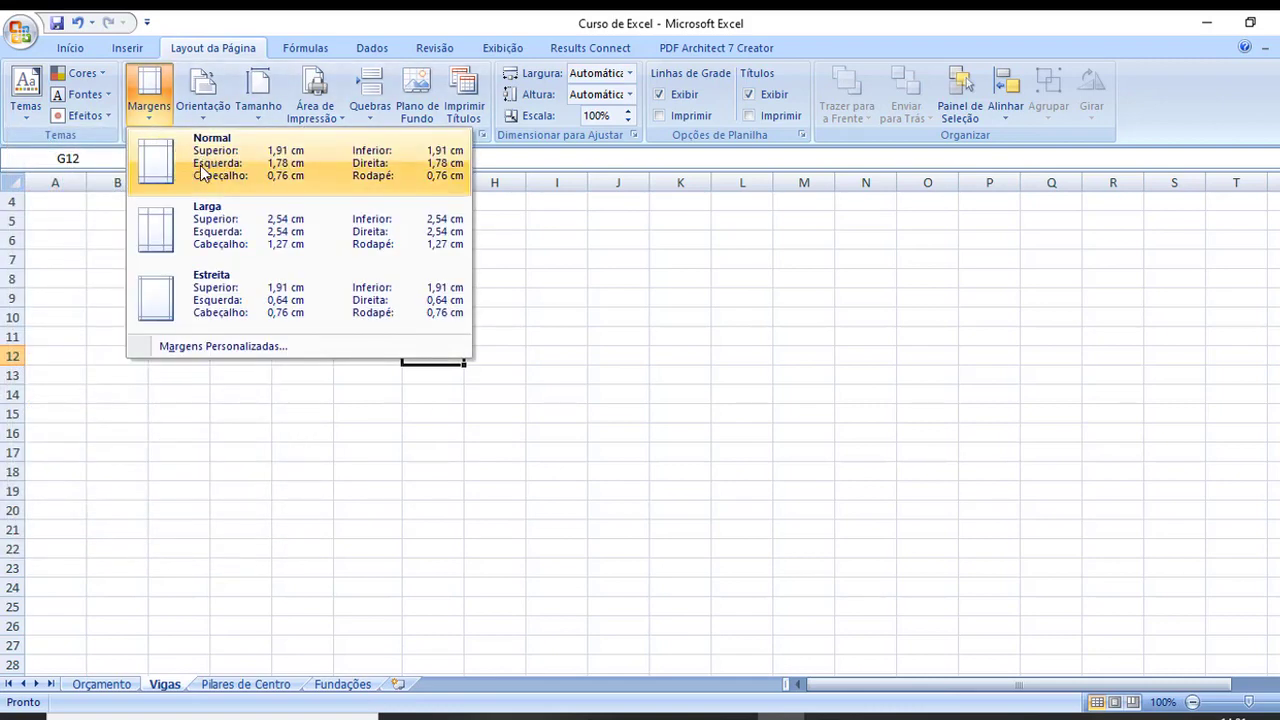
click(500, 266)
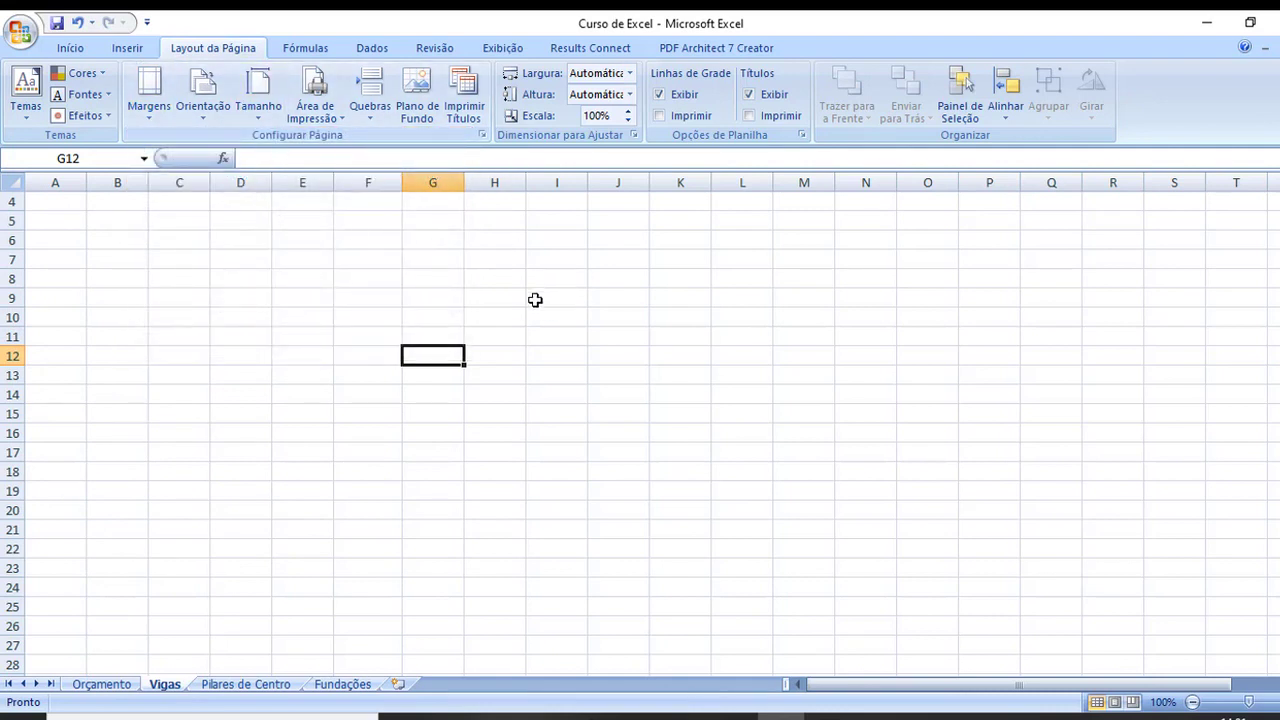
click(534, 299)
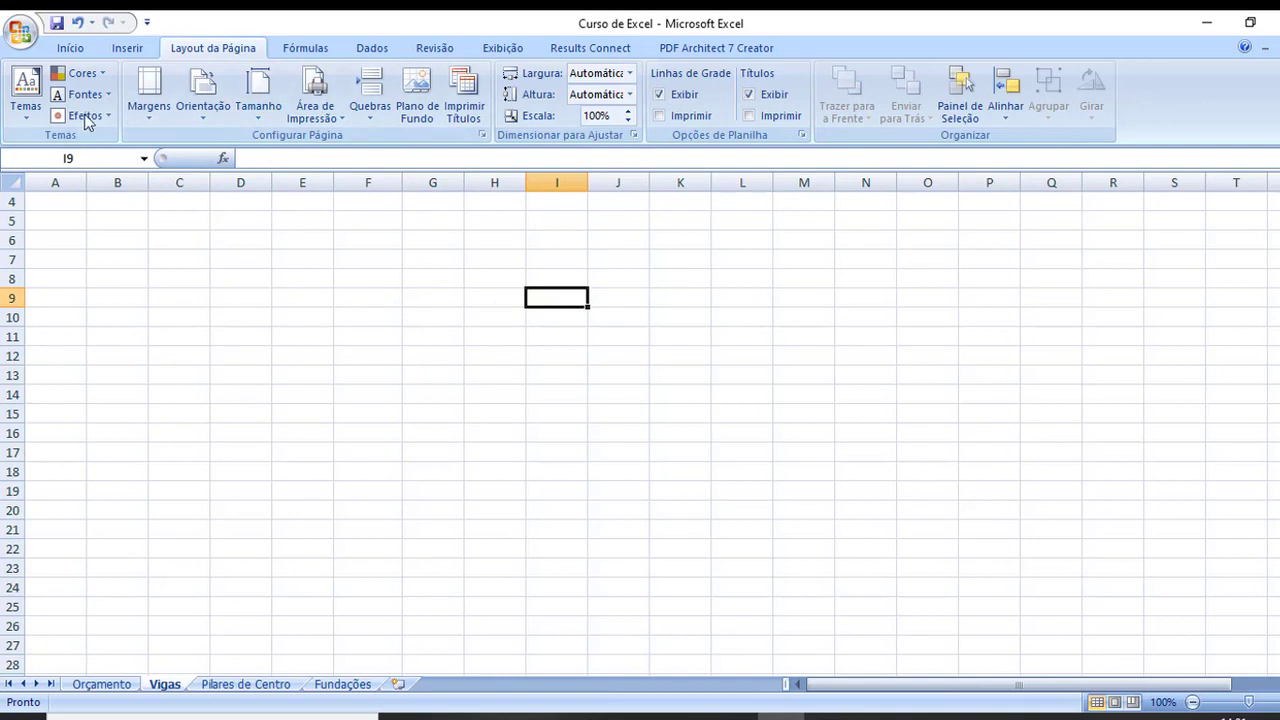
click(70, 50)
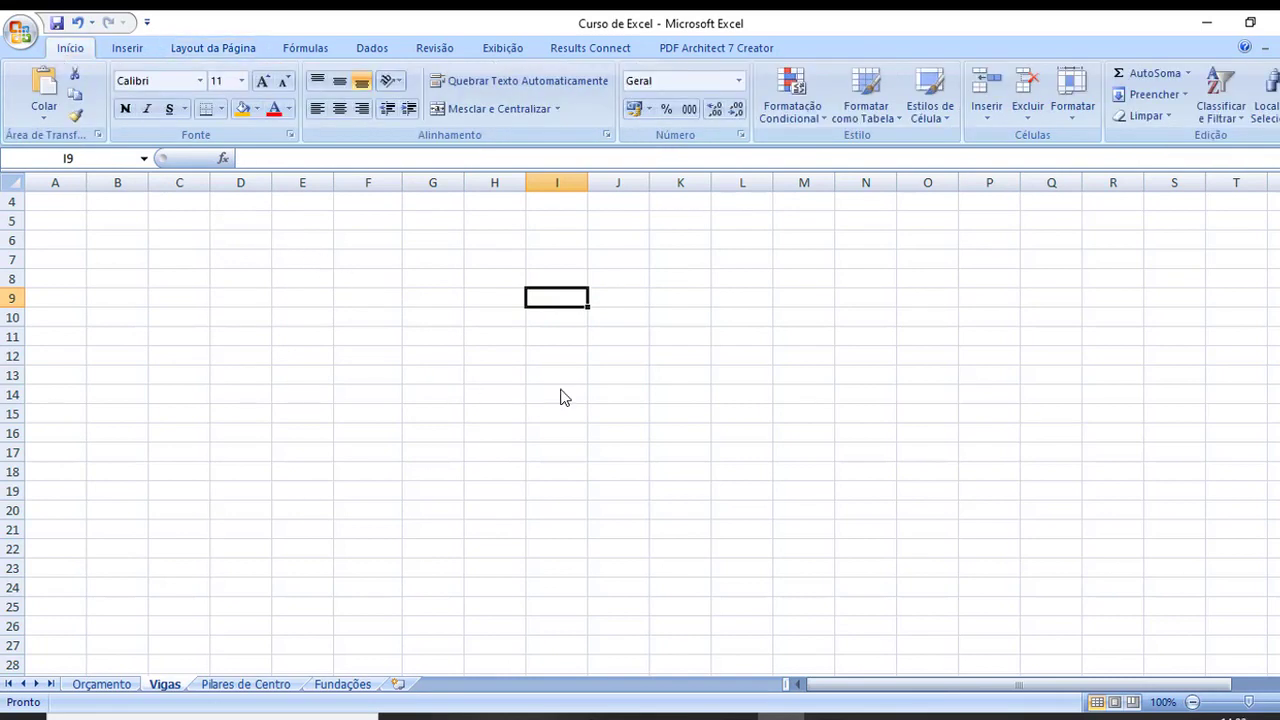
mouse_move(202, 278)
mouse_down()
mouse_move(184, 267)
mouse_move(302, 259)
mouse_up()
click(75, 207)
click(414, 275)
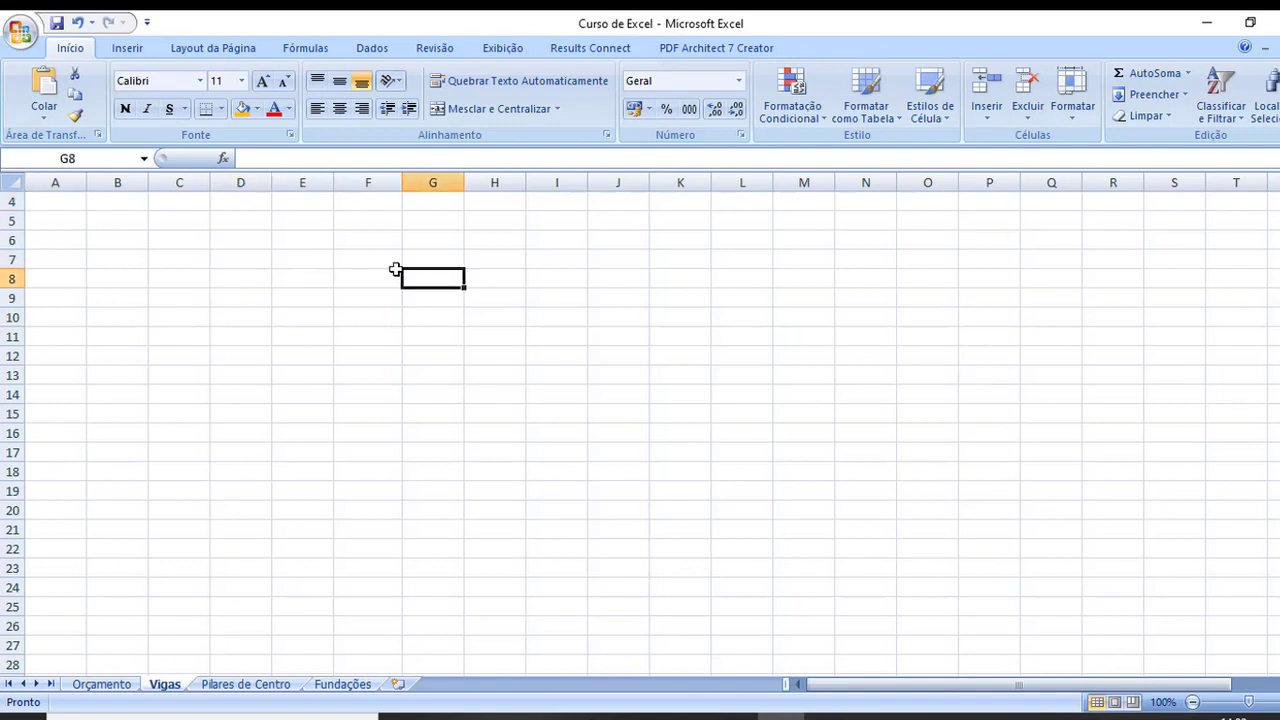